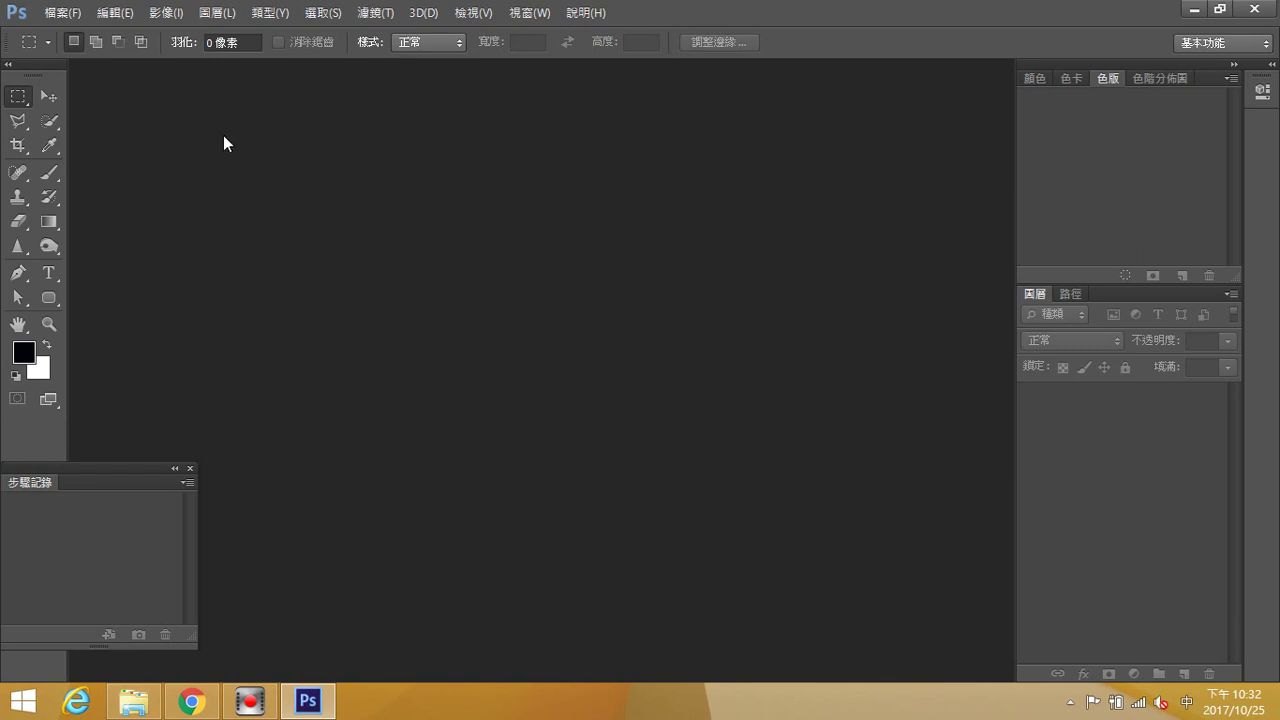
Create a new blank document 16 cm wide and 22 cm high, at 300 pixels/inch, in RGB with a white background.
{"action": "left_click", "coordinate": [63, 14]}
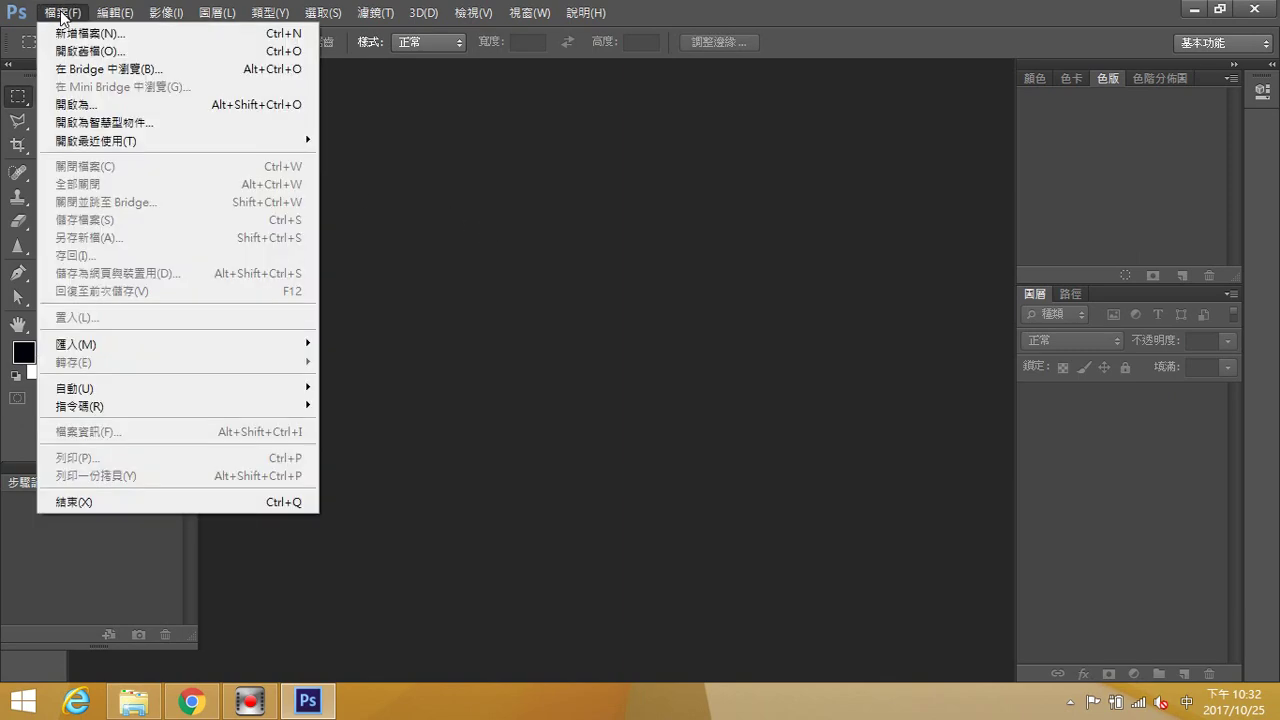
{"action": "left_click", "coordinate": [60, 38]}
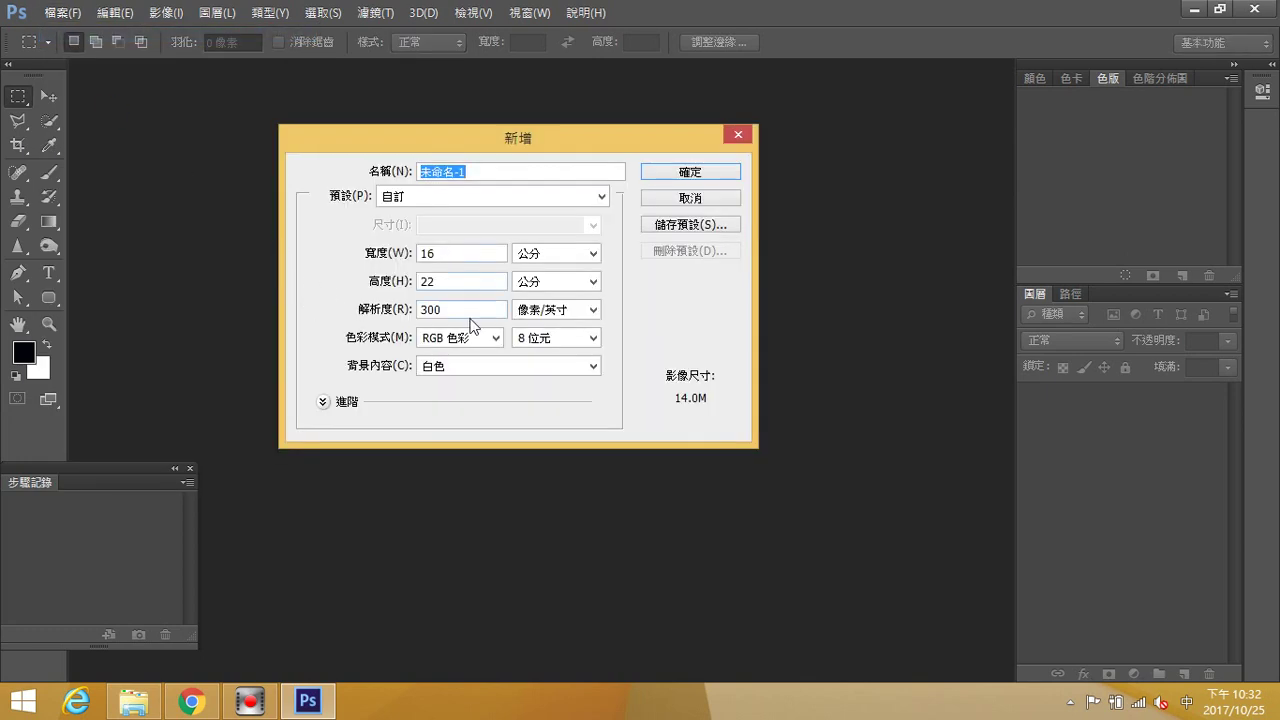
{"action": "left_click", "coordinate": [687, 174]}
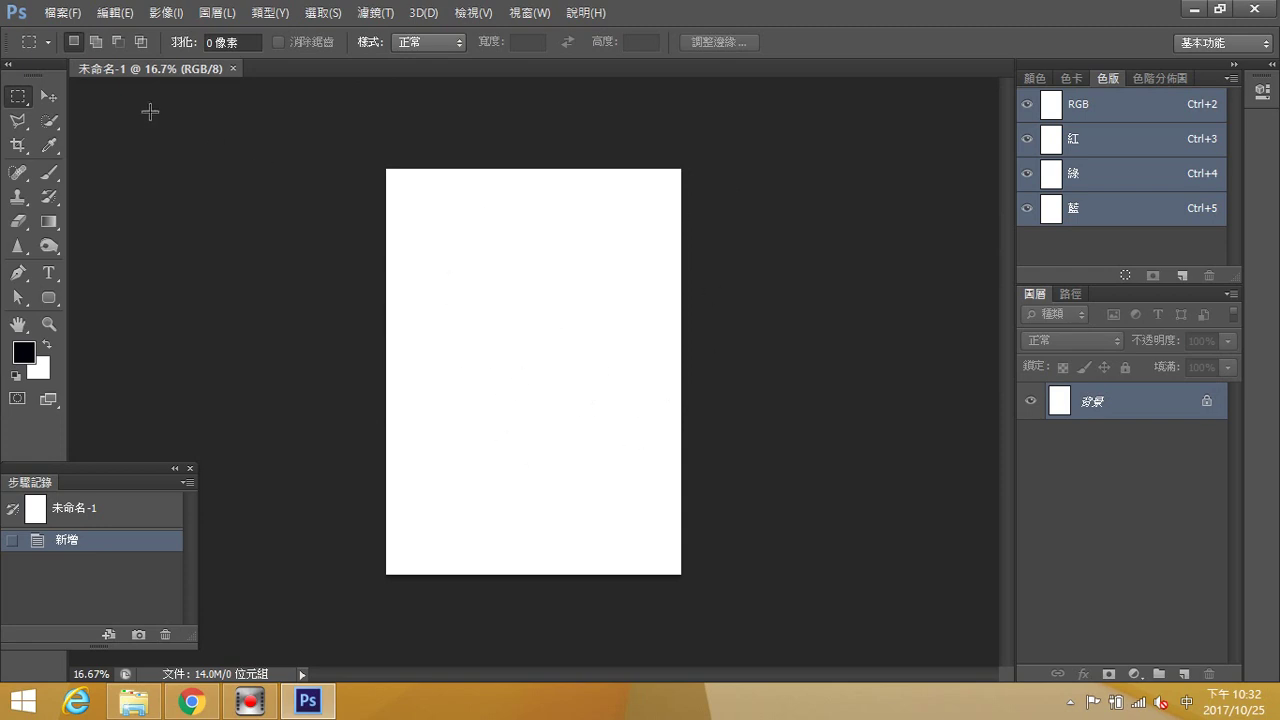
Open the castle photo 城堡.jpg from the desktop, discarding its embedded colour profile.
{"action": "left_click", "coordinate": [72, 17]}
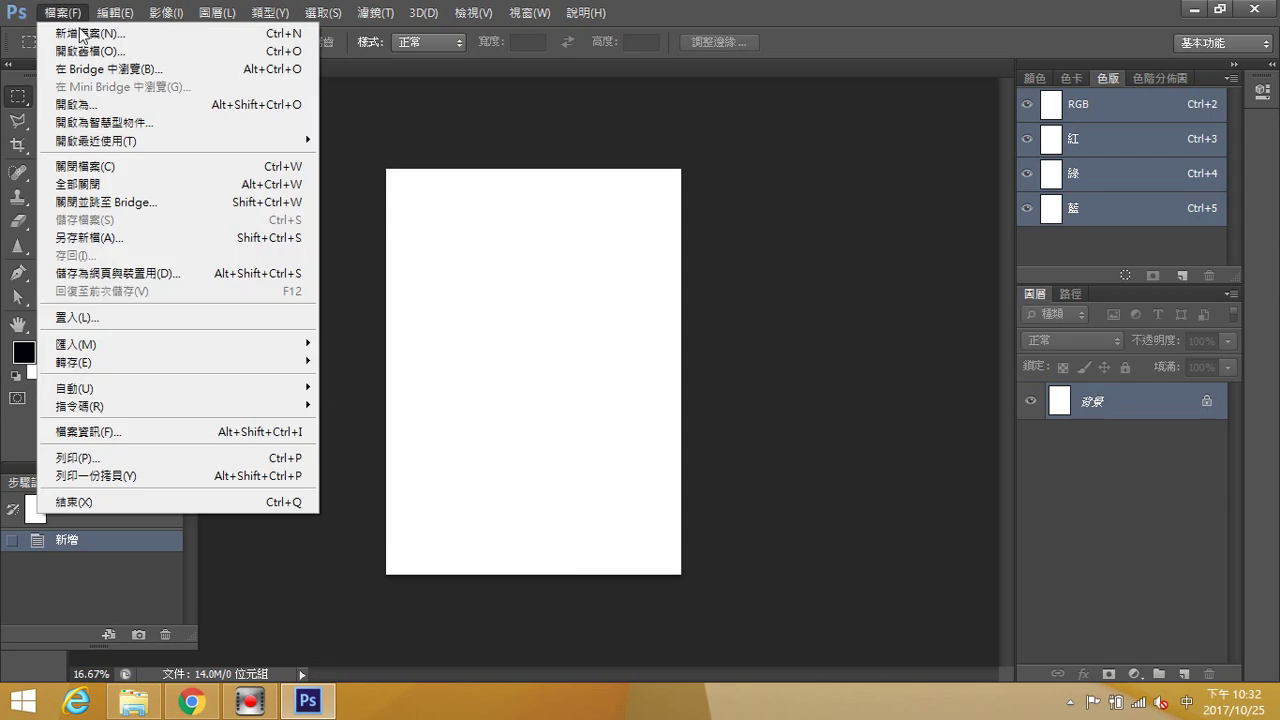
{"action": "left_click", "coordinate": [100, 51]}
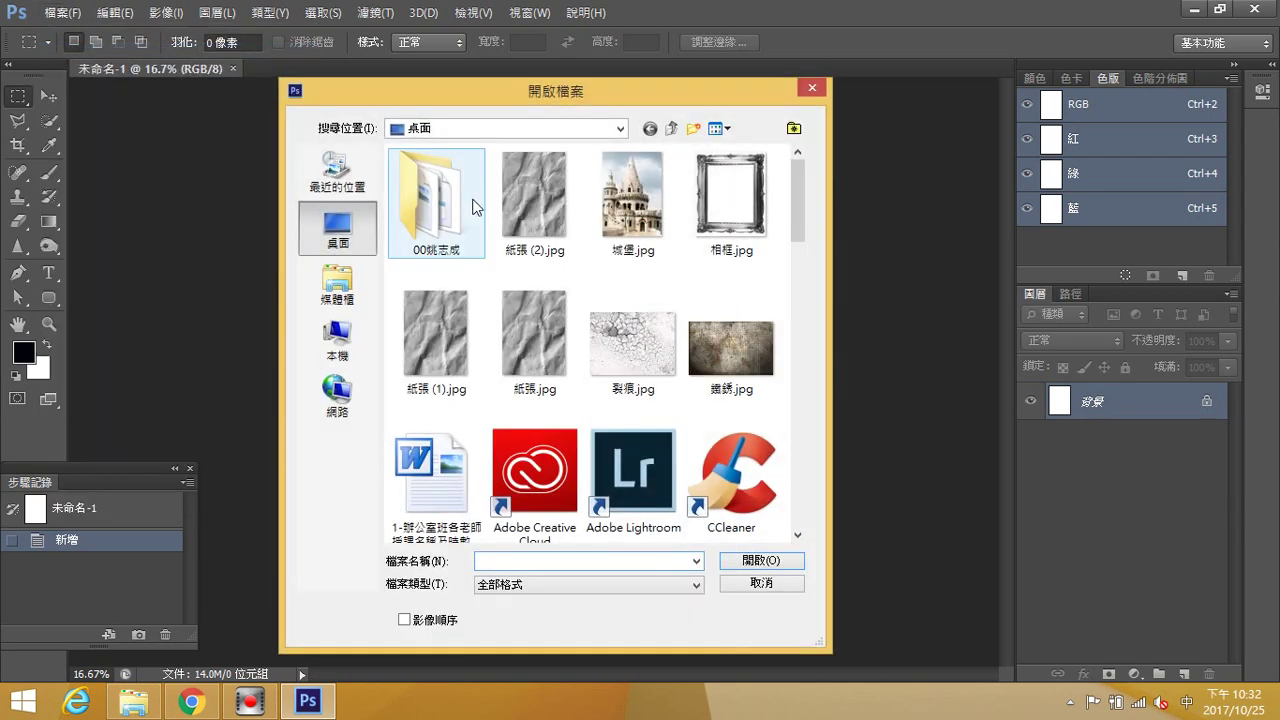
{"action": "left_click", "coordinate": [638, 218]}
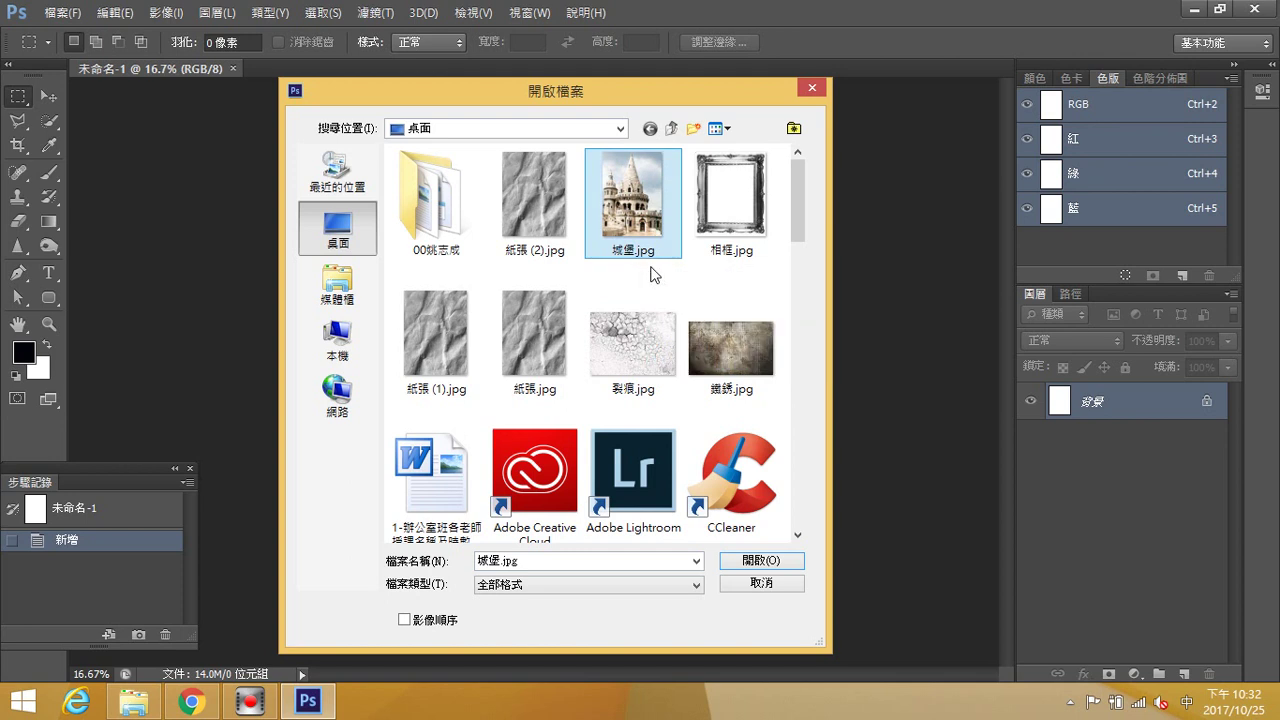
{"action": "left_click", "coordinate": [778, 564]}
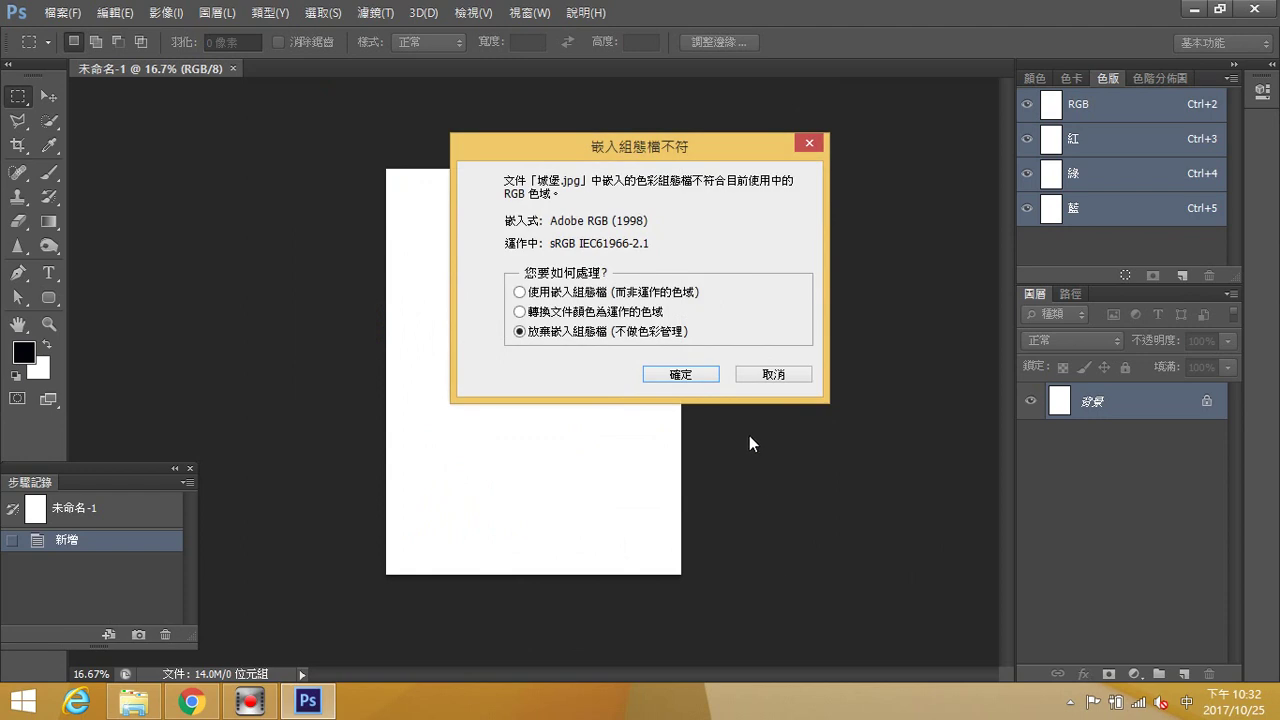
{"action": "left_click", "coordinate": [704, 373]}
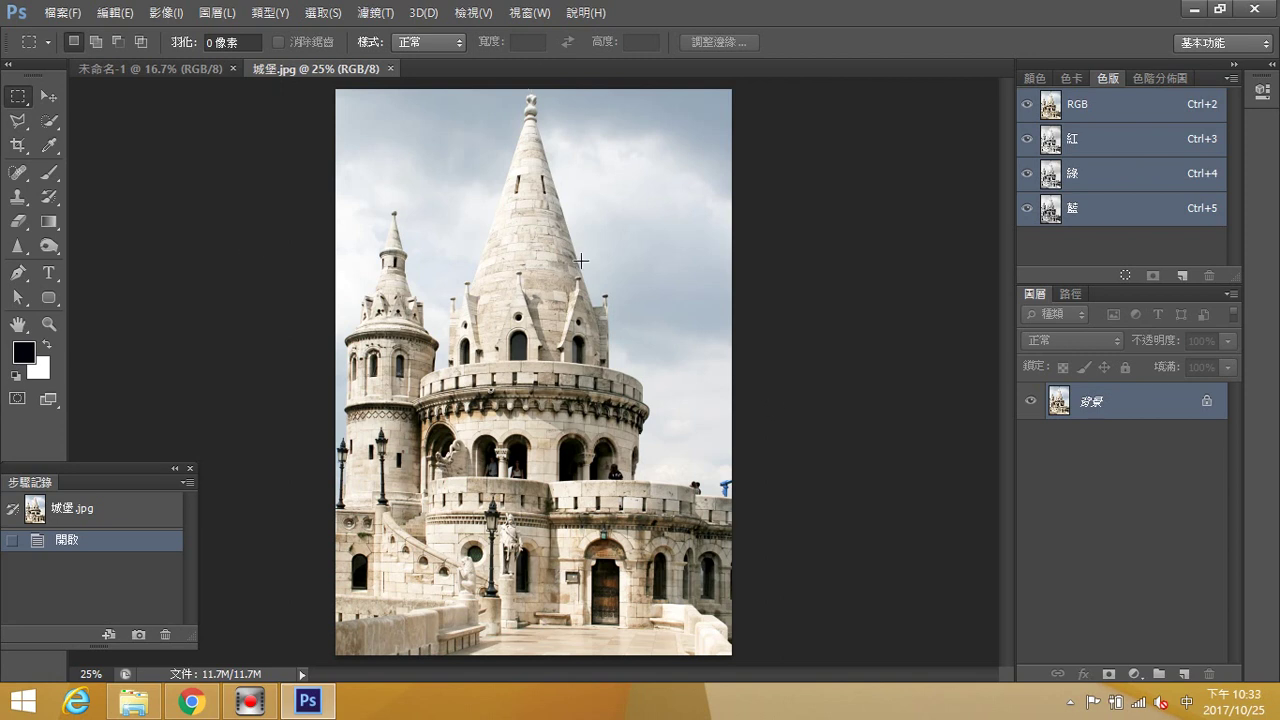
Tile both documents in two vertical columns, copy the castle layer into the blank document, and close 城堡.jpg.
{"action": "left_click", "coordinate": [529, 13]}
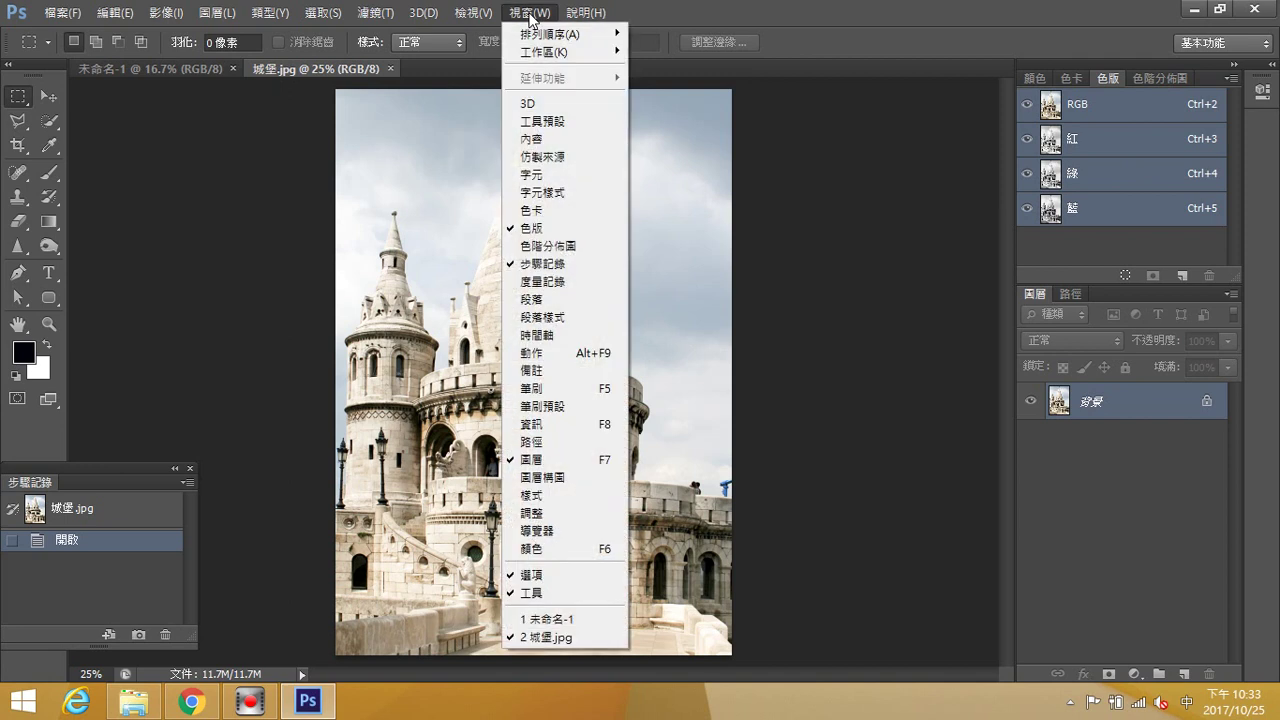
{"action": "mouse_move", "coordinate": [546, 35]}
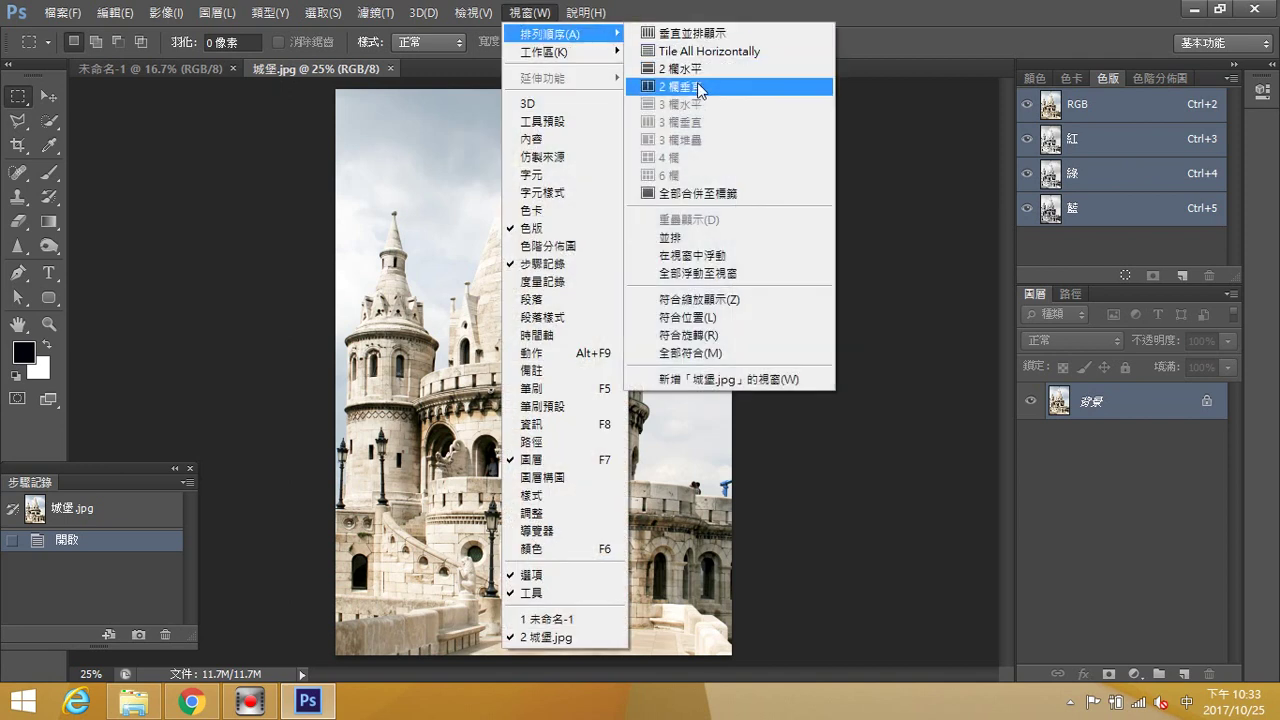
{"action": "left_click", "coordinate": [695, 86]}
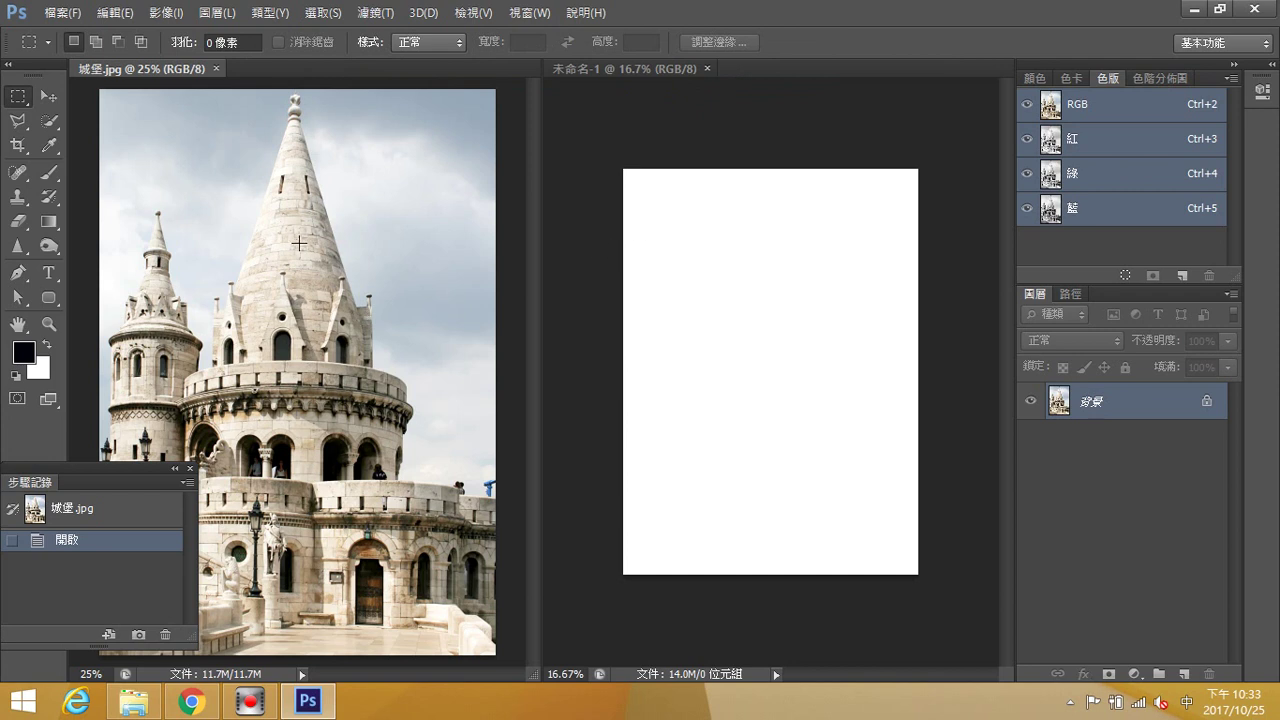
{"action": "left_click_drag", "start_coordinate": [1108, 410], "coordinate": [841, 389]}
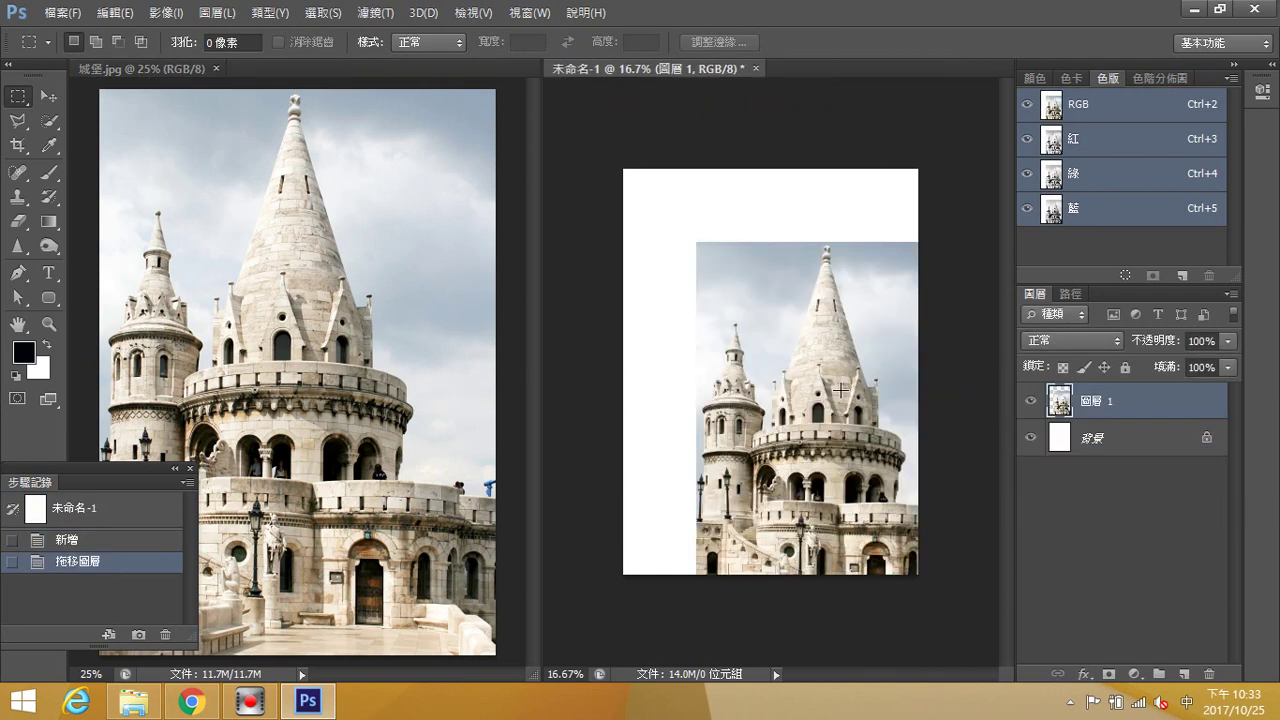
{"action": "left_click", "coordinate": [216, 69]}
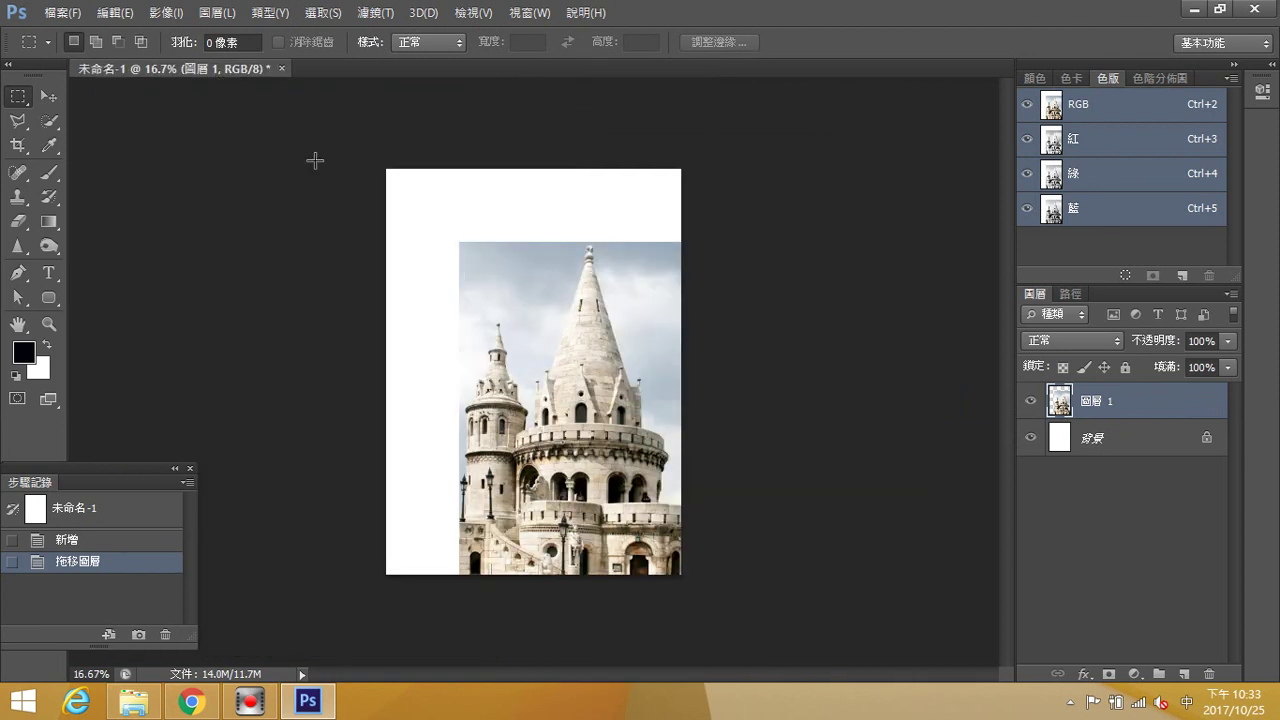
Move the castle layer to the middle of the page so a white border surrounds it.
{"action": "left_click", "coordinate": [49, 96]}
{"action": "left_click_drag", "start_coordinate": [543, 404], "coordinate": [500, 357]}
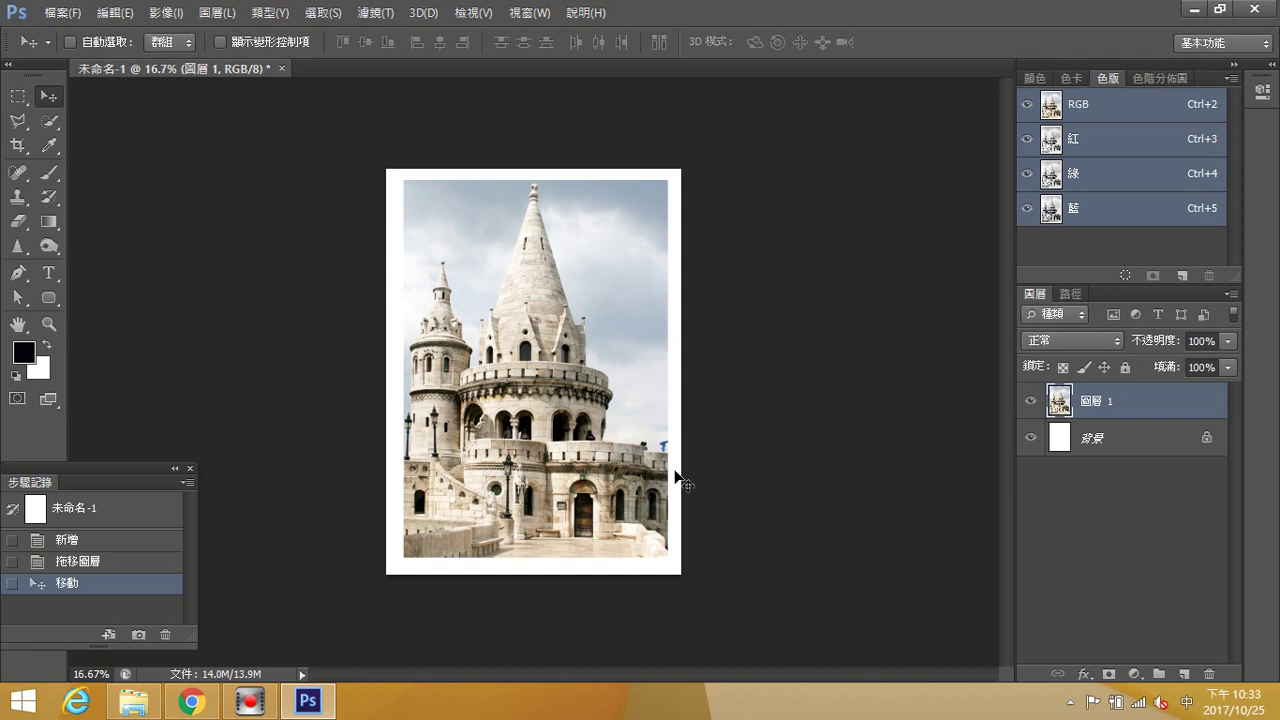
{"action": "key", "text": "ctrl+plus"}
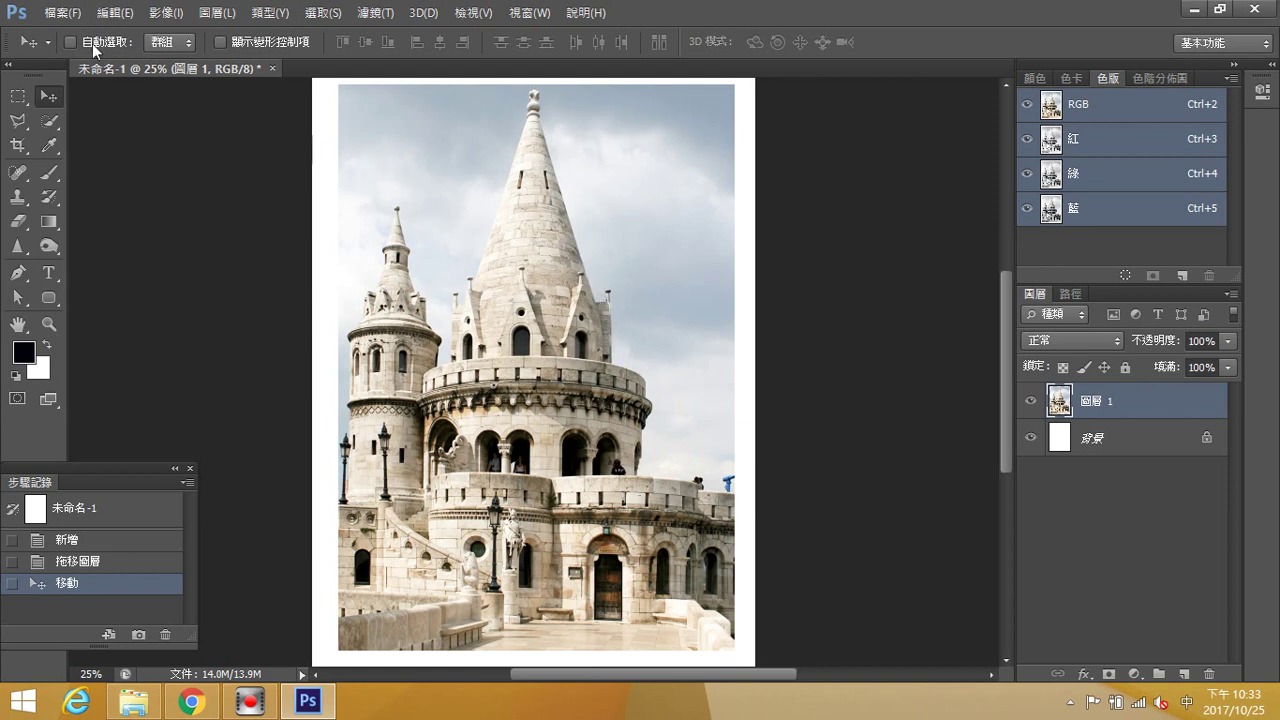
Open the crumpled paper image 紙張.jpg from the desktop.
{"action": "left_click", "coordinate": [60, 13]}
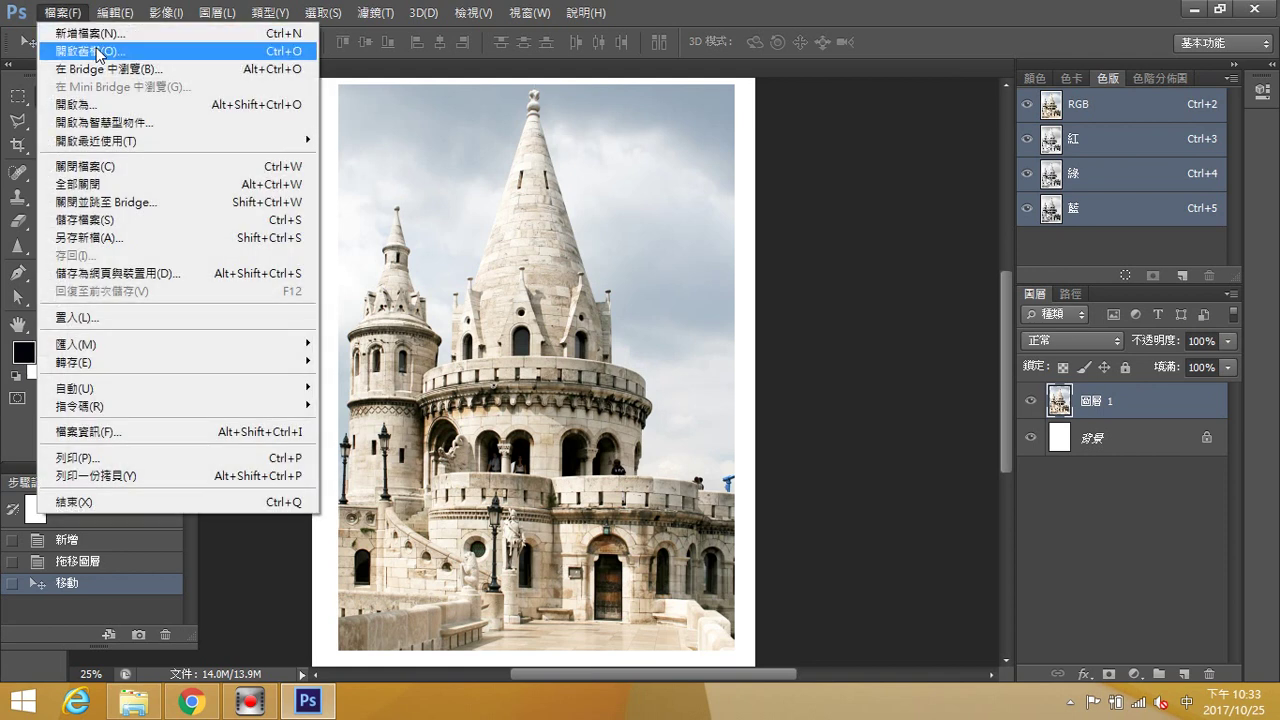
{"action": "left_click", "coordinate": [98, 51]}
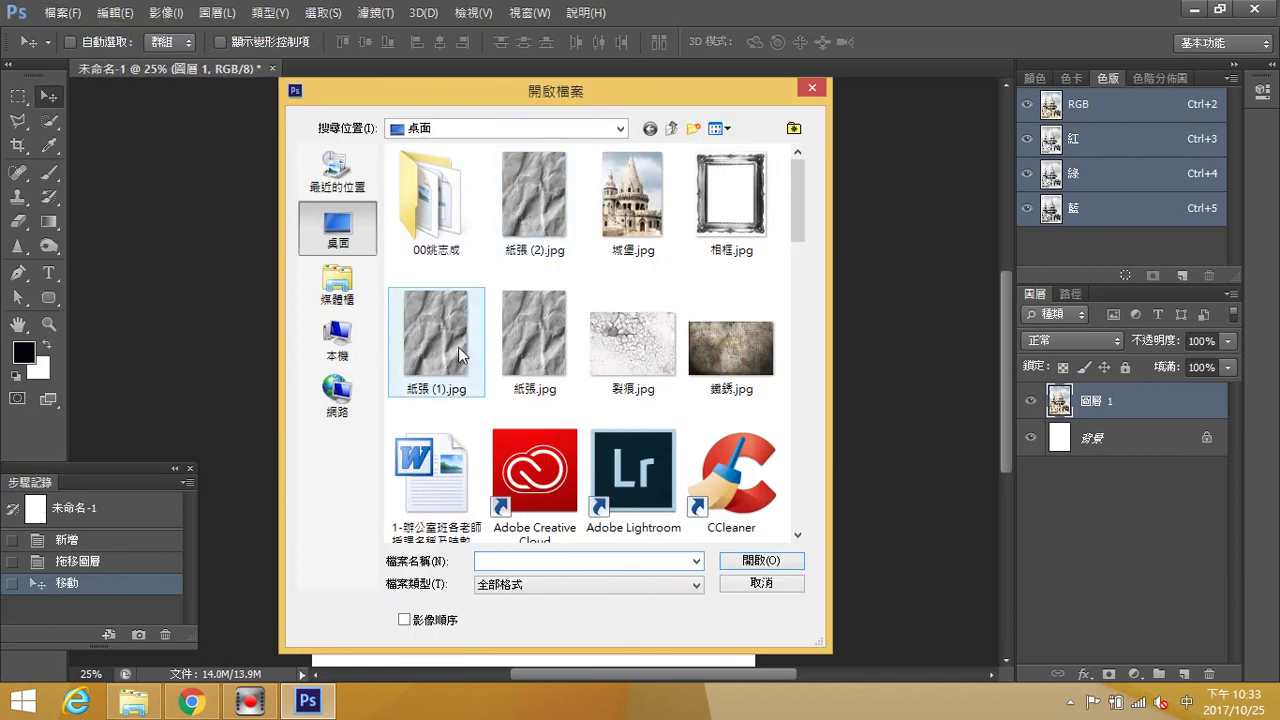
{"action": "left_click", "coordinate": [533, 340]}
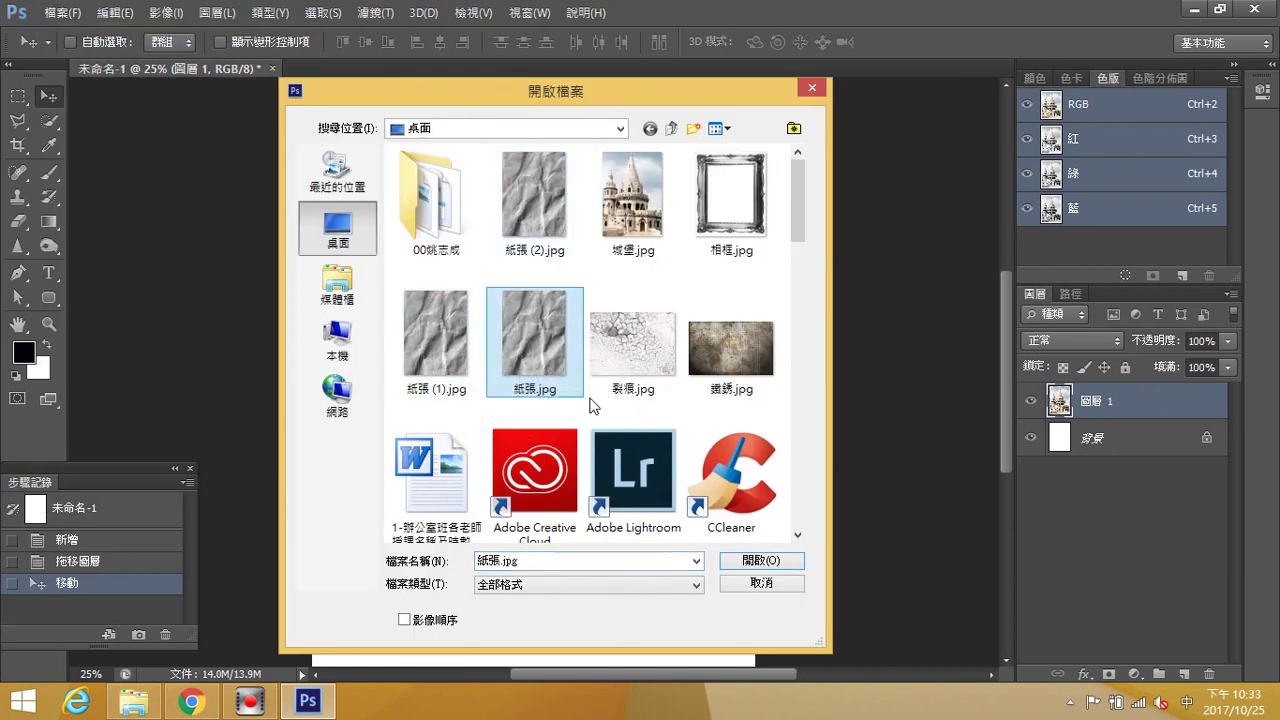
{"action": "left_click", "coordinate": [761, 561]}
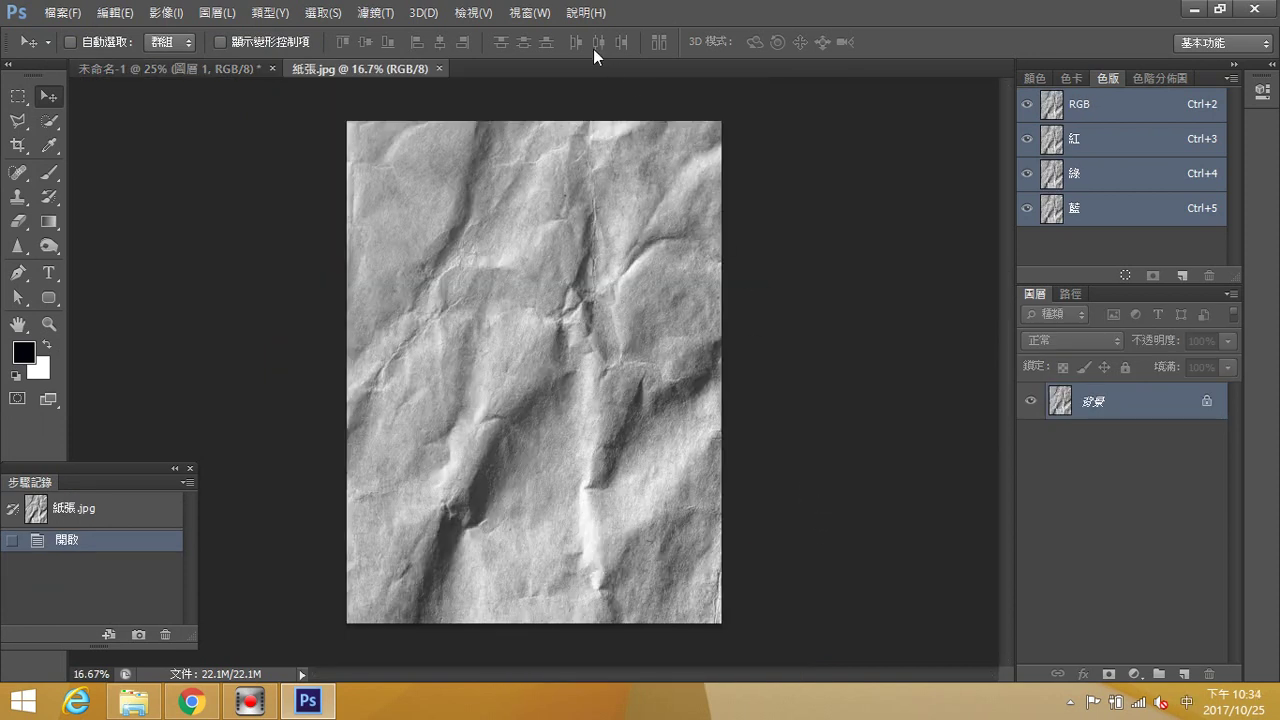
Tile the documents in two vertical columns, copy the paper texture above the castle layer, and close 紙張.jpg.
{"action": "left_click", "coordinate": [529, 12]}
{"action": "mouse_move", "coordinate": [568, 34]}
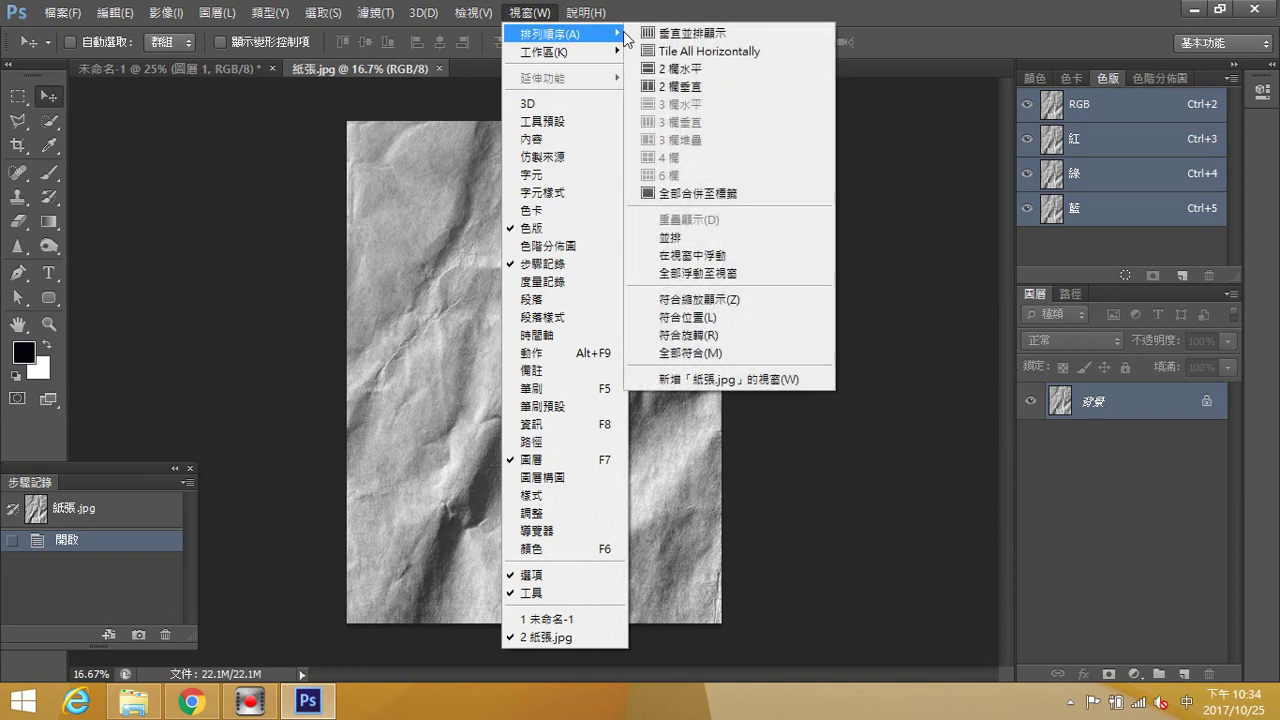
{"action": "left_click", "coordinate": [694, 86]}
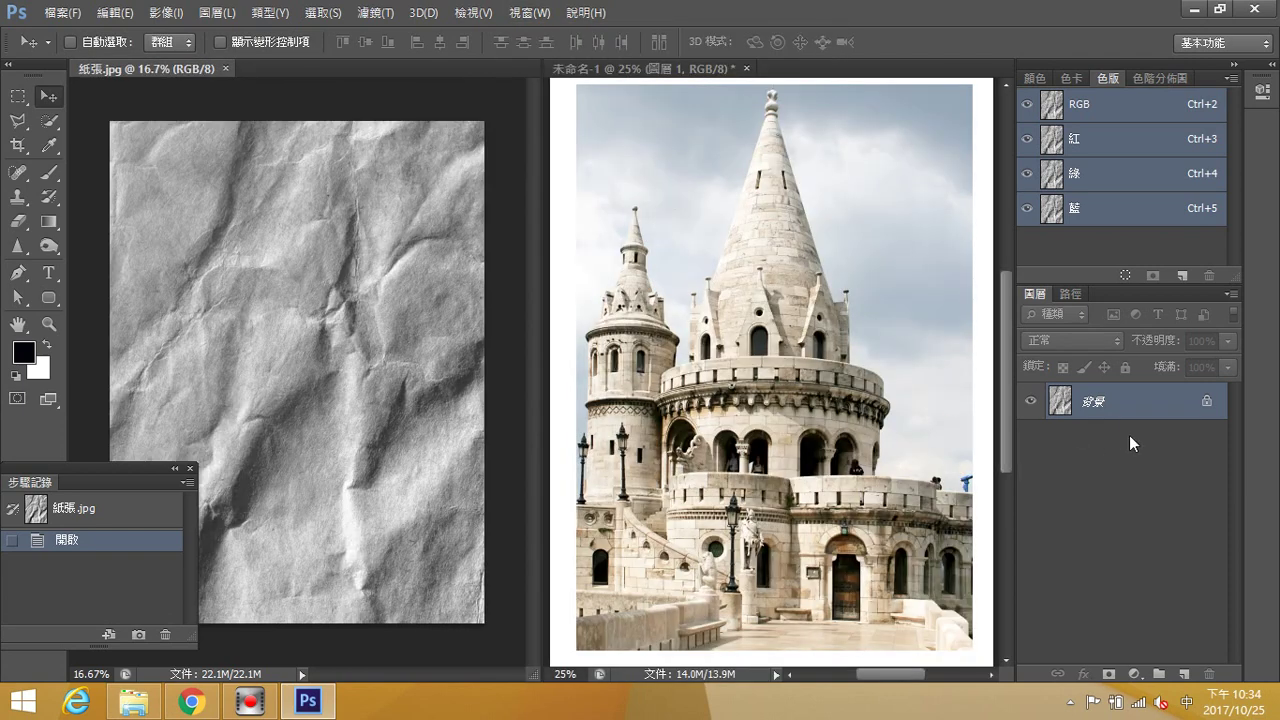
{"action": "left_click_drag", "start_coordinate": [1133, 411], "coordinate": [865, 381]}
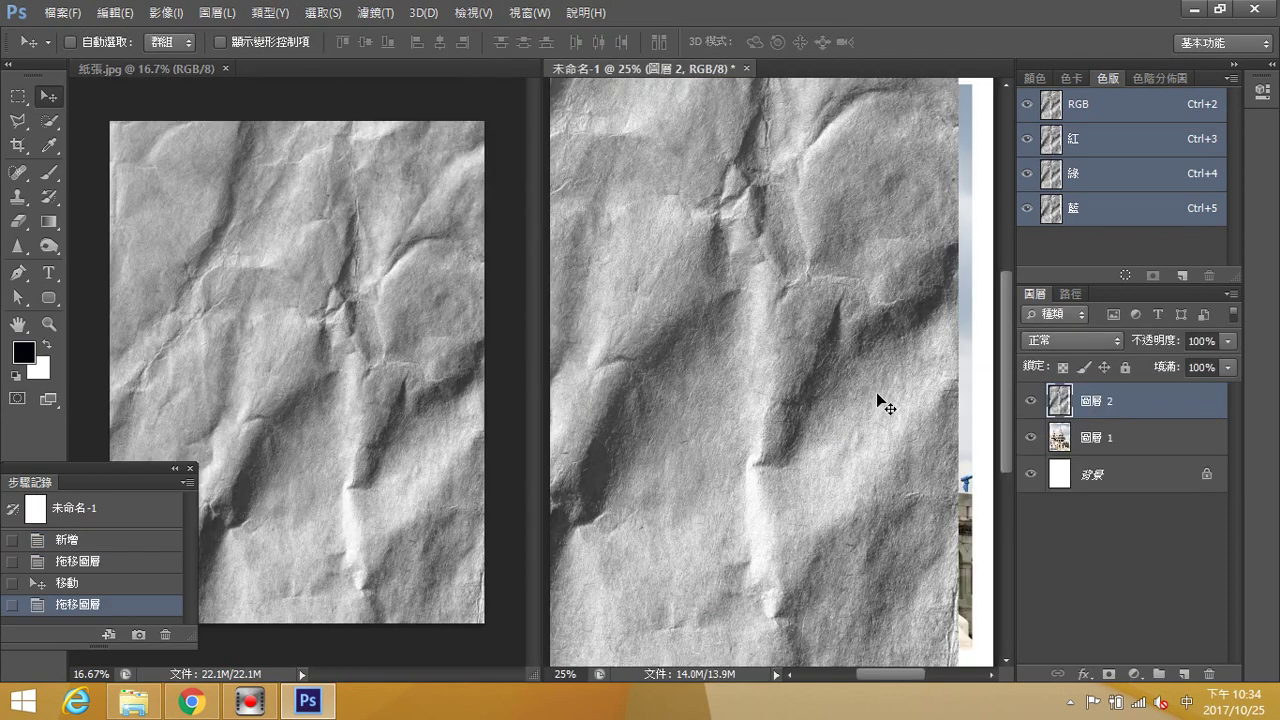
{"action": "left_click", "coordinate": [226, 68]}
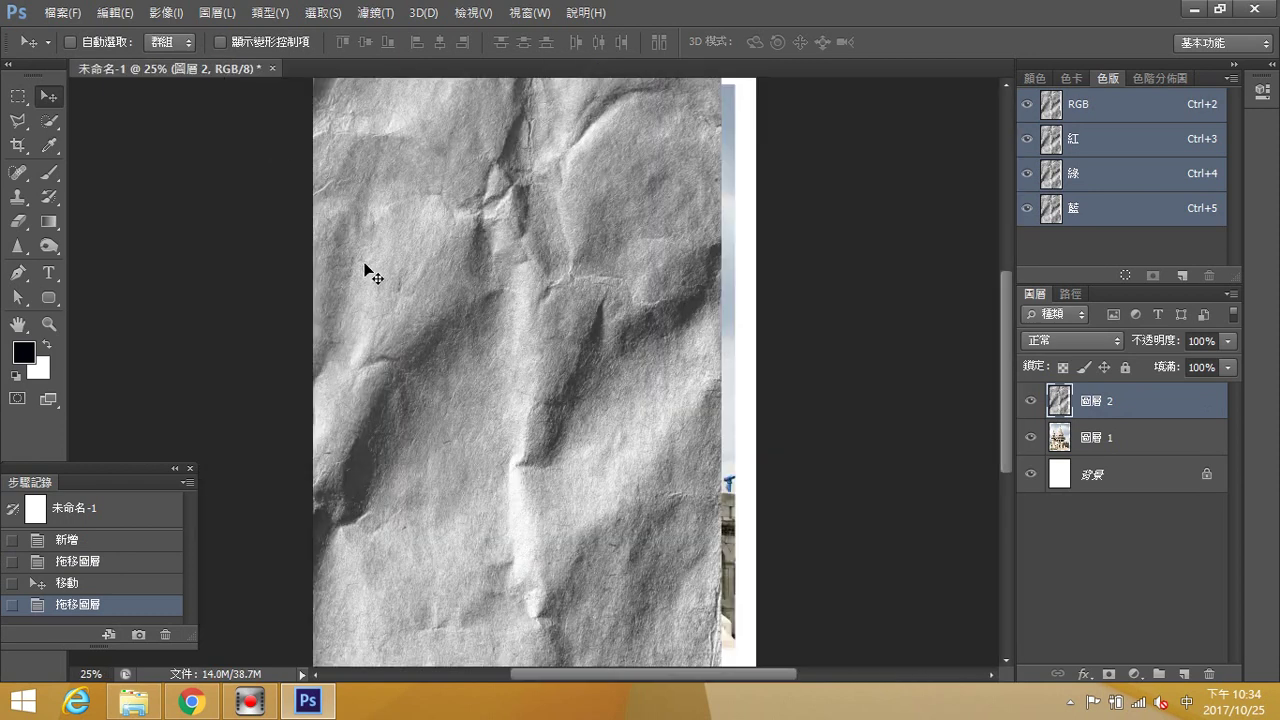
Reposition the paper texture layer so it covers the whole page with its creases shifted downward.
{"action": "left_click_drag", "start_coordinate": [431, 307], "coordinate": [572, 336]}
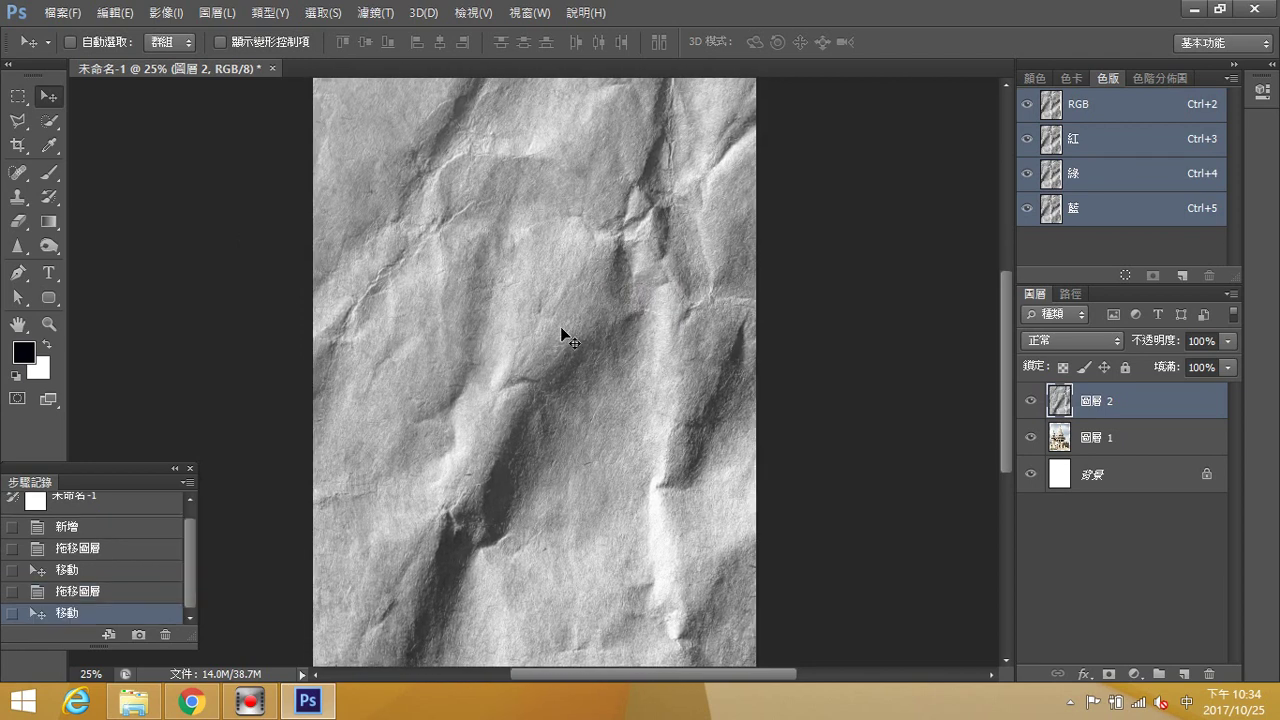
{"action": "mouse_move", "coordinate": [421, 282]}
{"action": "left_mouse_down"}
{"action": "mouse_move", "coordinate": [512, 294]}
{"action": "mouse_move", "coordinate": [423, 284]}
{"action": "left_mouse_up"}
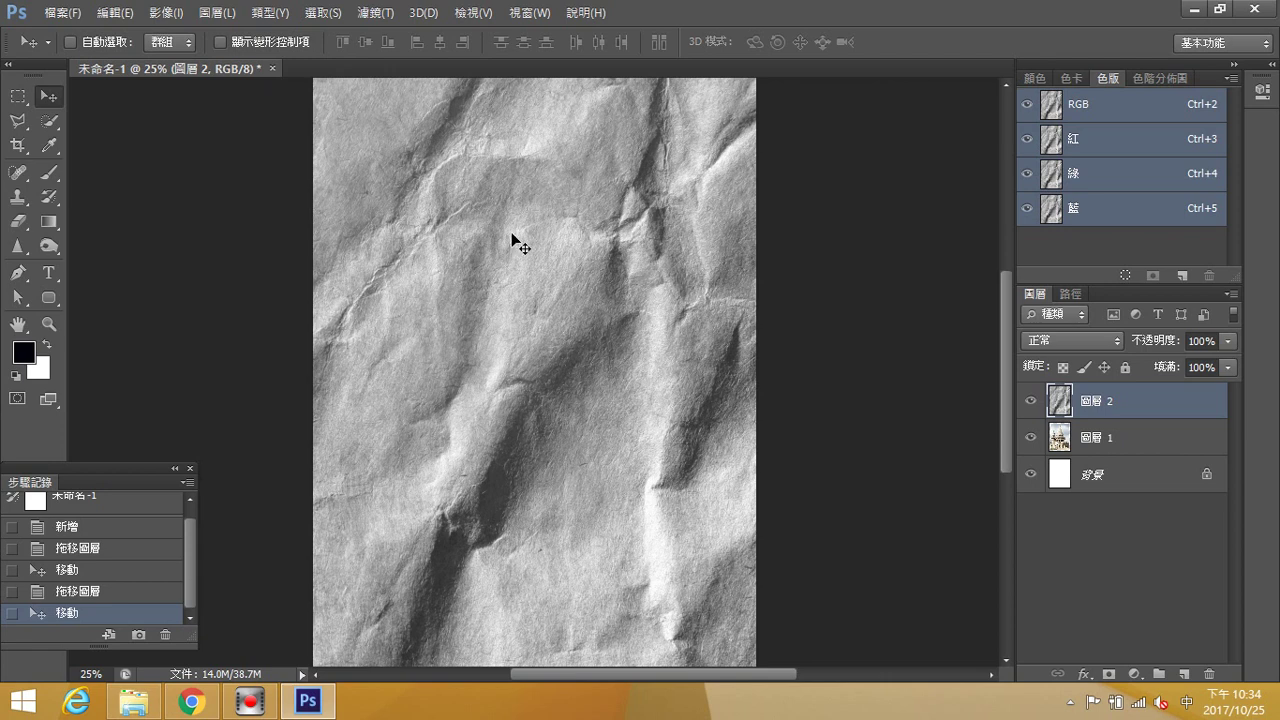
{"action": "left_click_drag", "start_coordinate": [651, 239], "coordinate": [631, 377]}
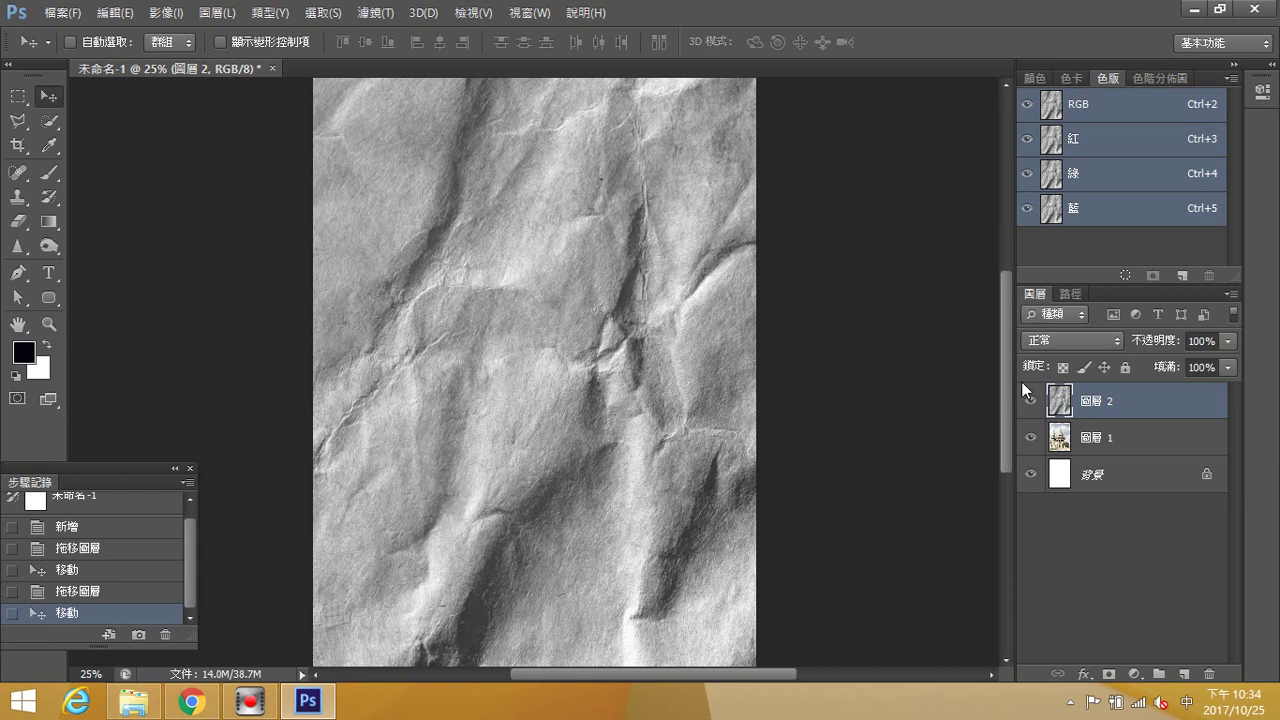
Try the blend modes 變暗, 色彩增值, 加深顏色 and 線性加深 in turn on the paper texture layer.
{"action": "left_click", "coordinate": [1116, 339]}
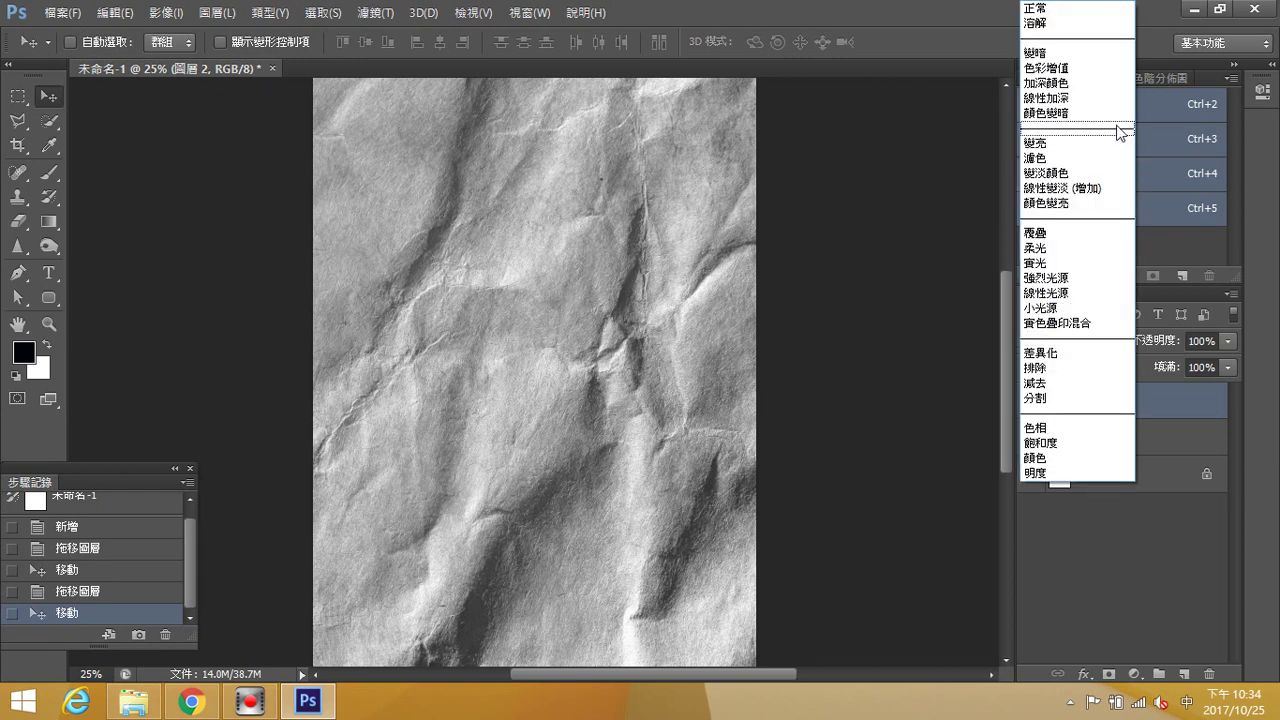
{"action": "left_click", "coordinate": [1073, 55]}
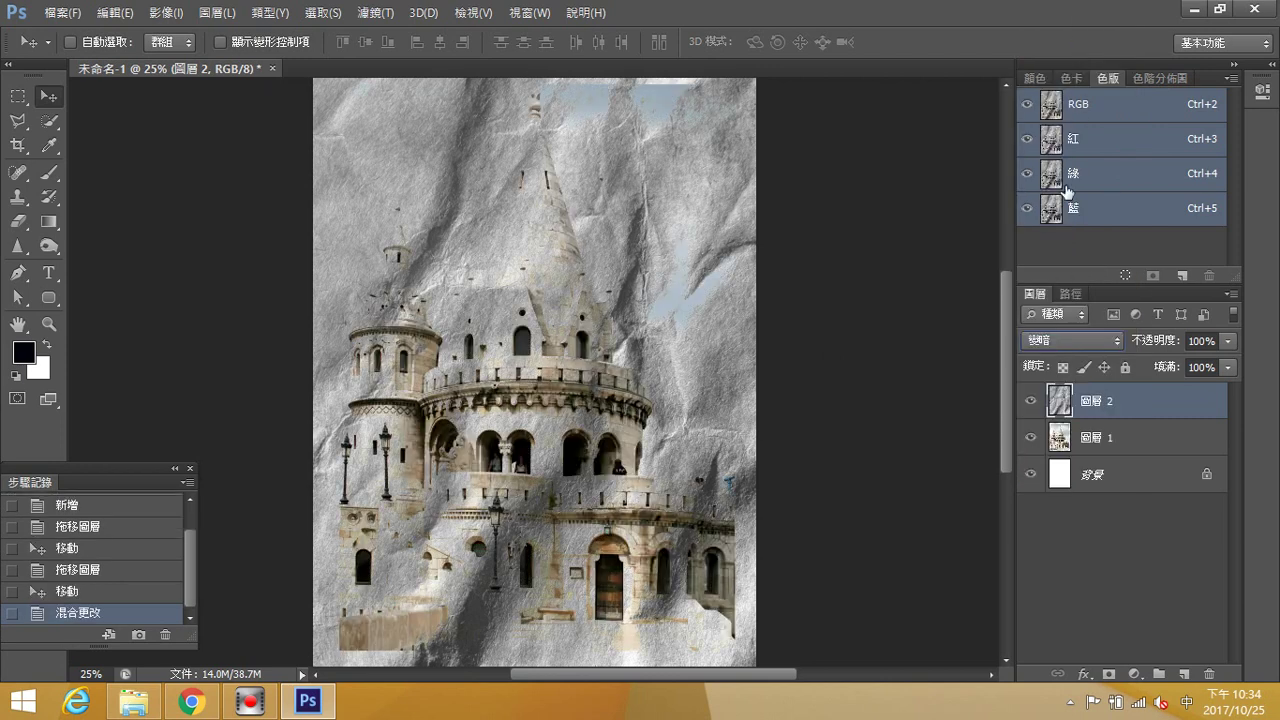
{"action": "left_click", "coordinate": [1108, 342]}
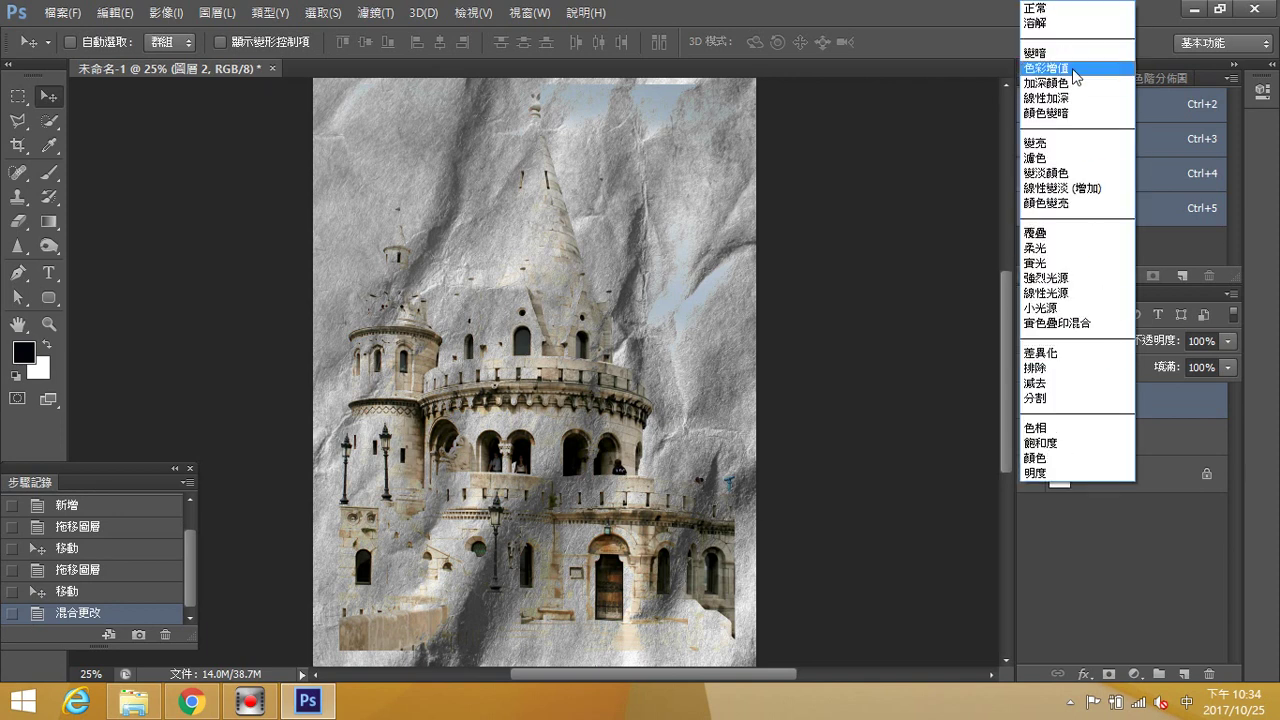
{"action": "left_click", "coordinate": [1060, 67]}
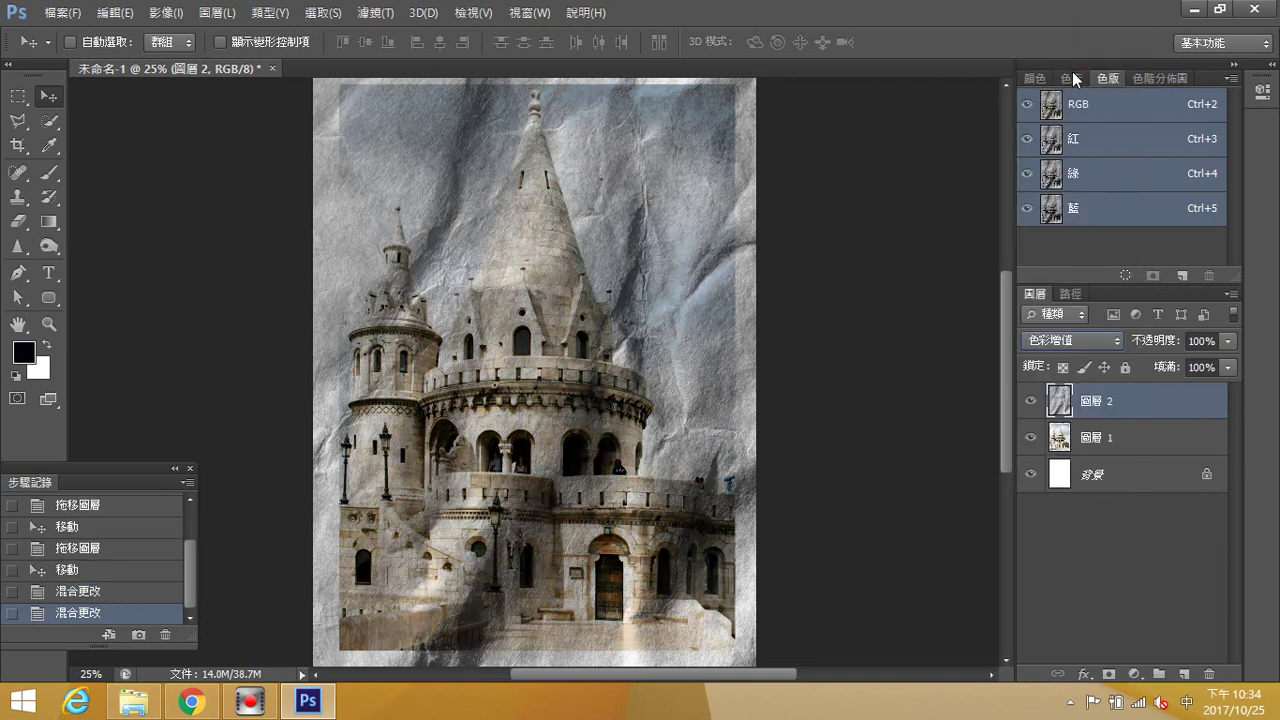
{"action": "left_click", "coordinate": [1088, 343]}
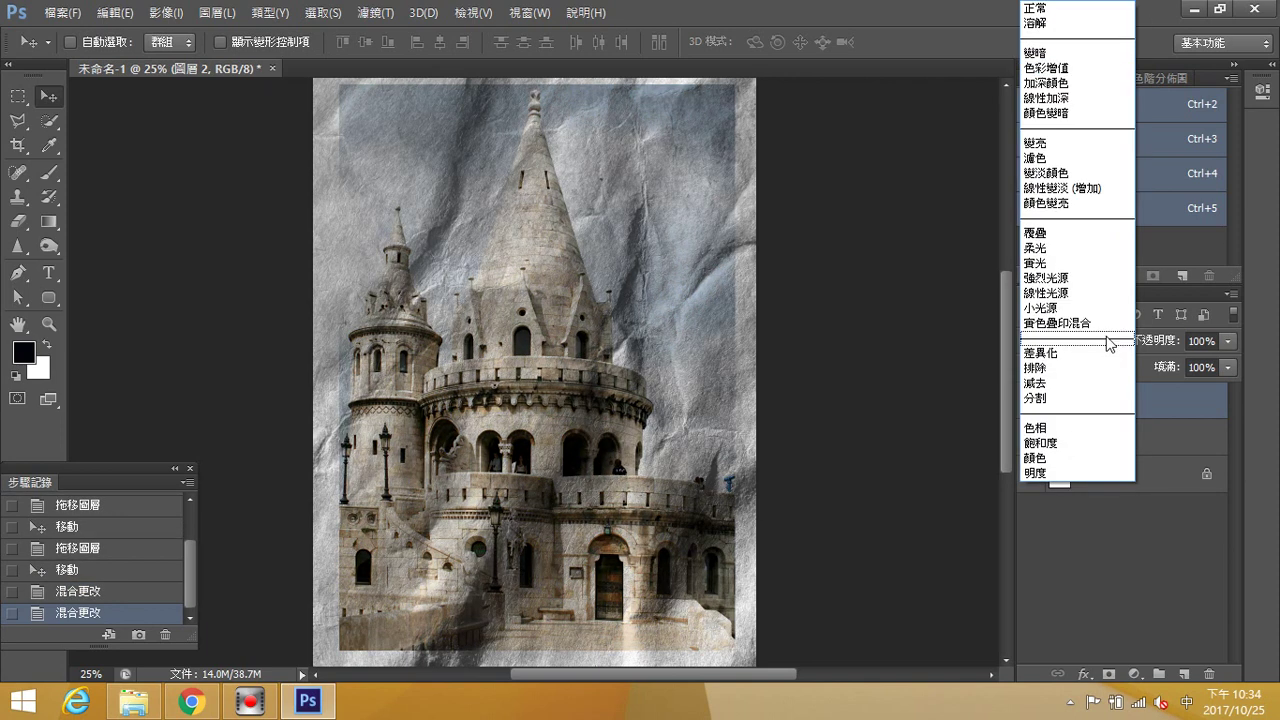
{"action": "left_click", "coordinate": [1092, 84]}
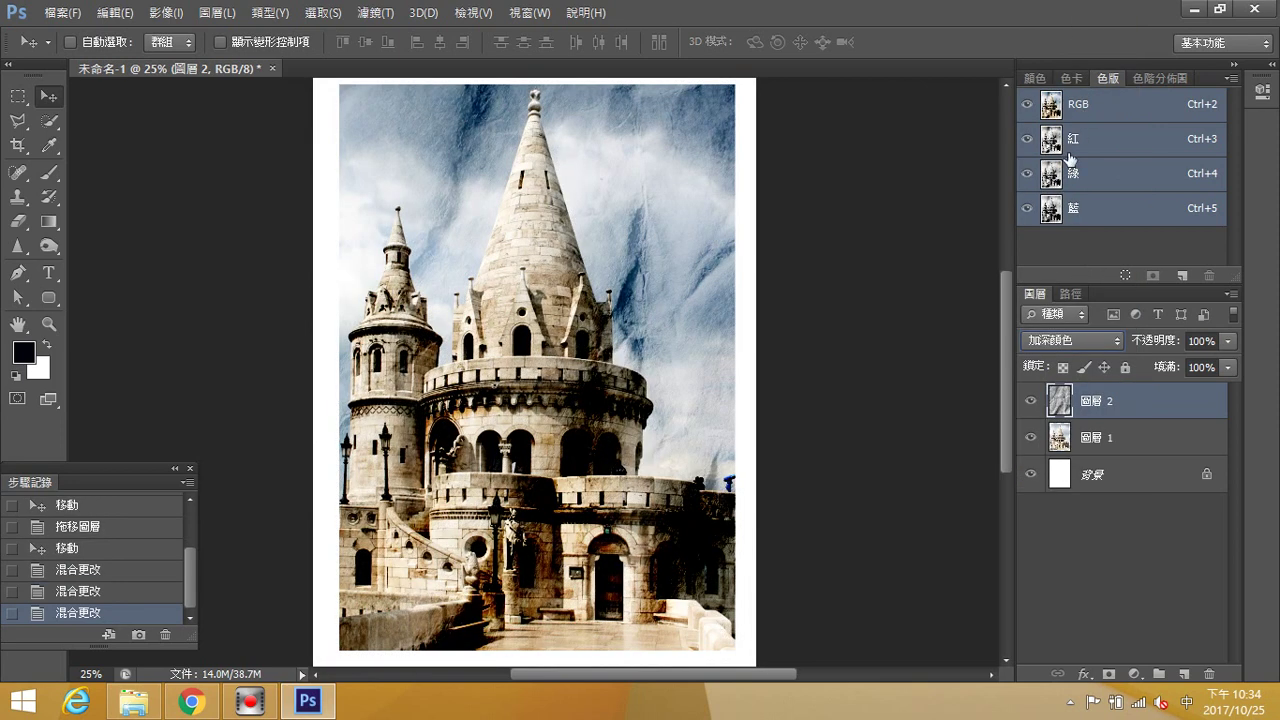
{"action": "left_click", "coordinate": [1116, 343]}
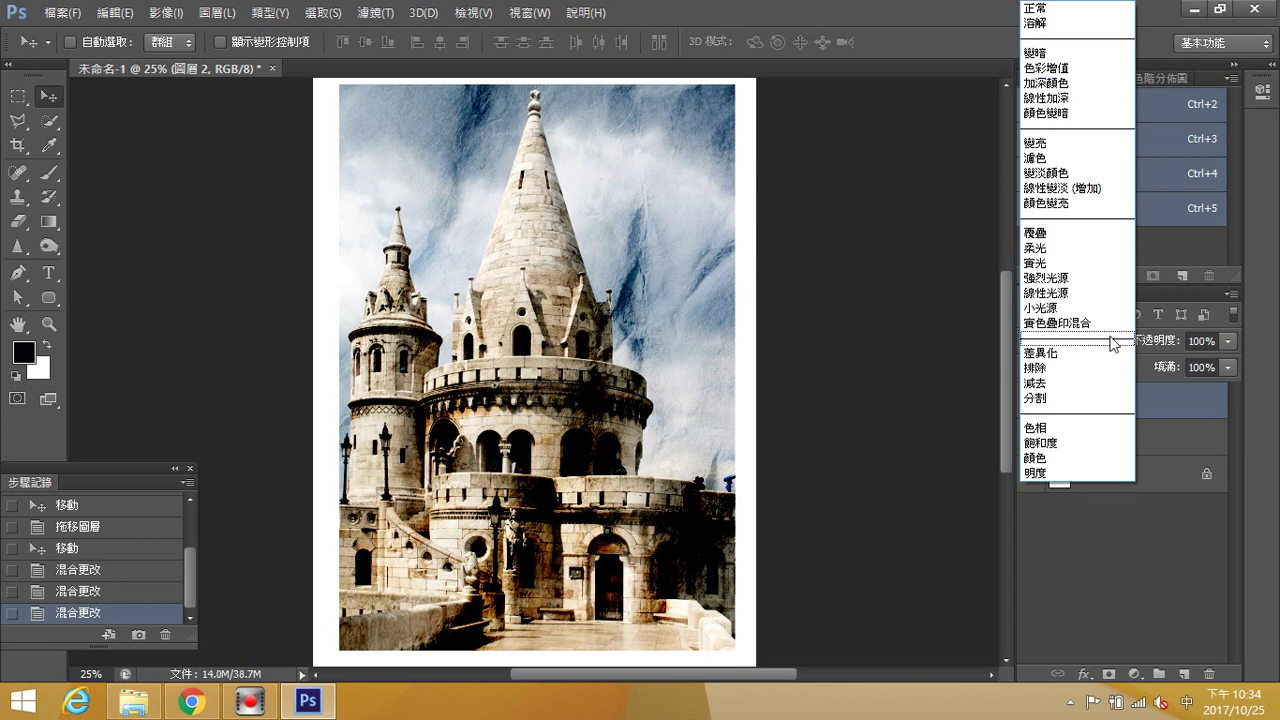
{"action": "left_click", "coordinate": [1090, 100]}
Try the blend modes 顏色變暗, 濾色, 加深顏色 and 色彩增值 on the paper texture layer, returning to 加深顏色 at the end.
{"action": "left_click", "coordinate": [1111, 340]}
{"action": "left_click", "coordinate": [1085, 114]}
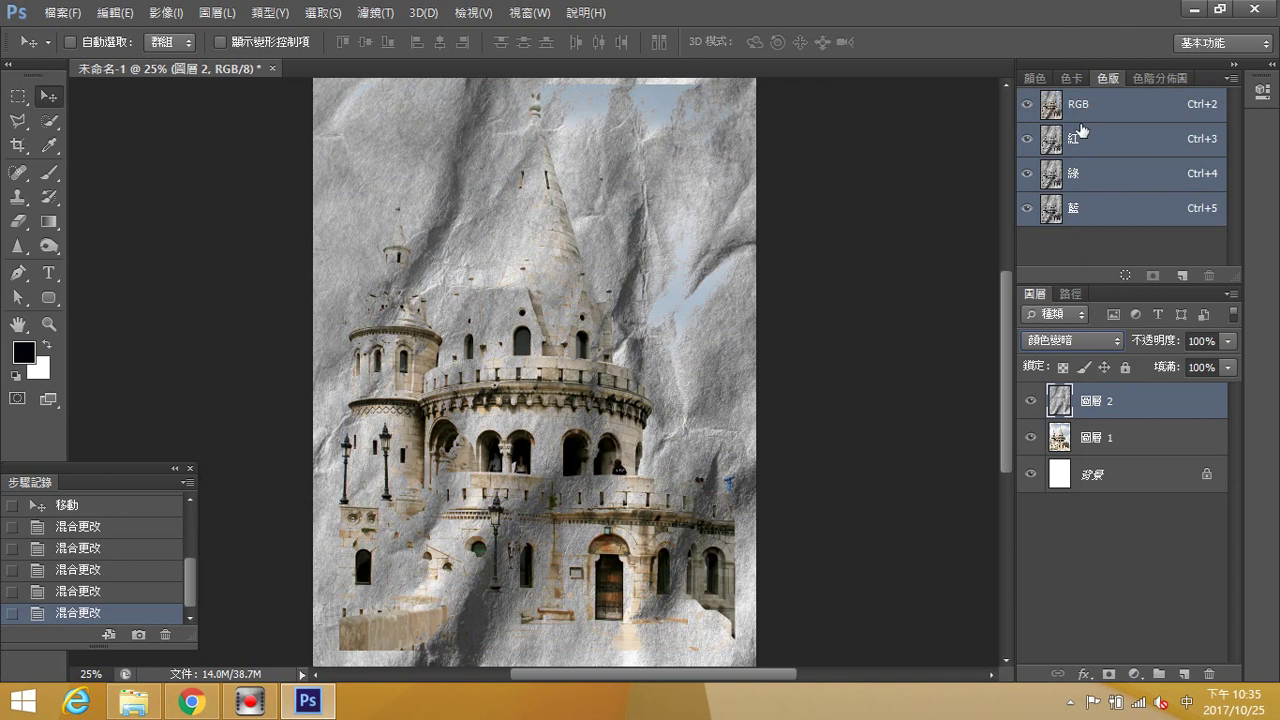
{"action": "left_click", "coordinate": [1111, 343]}
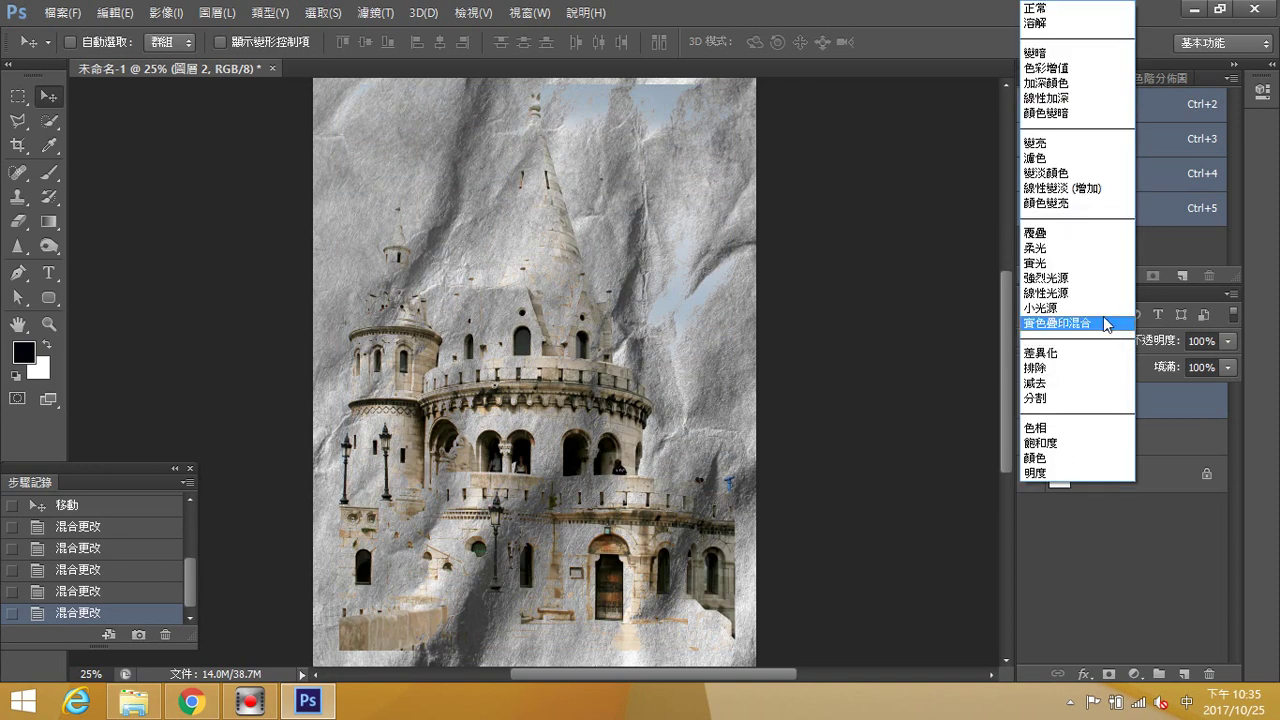
{"action": "left_click", "coordinate": [1070, 158]}
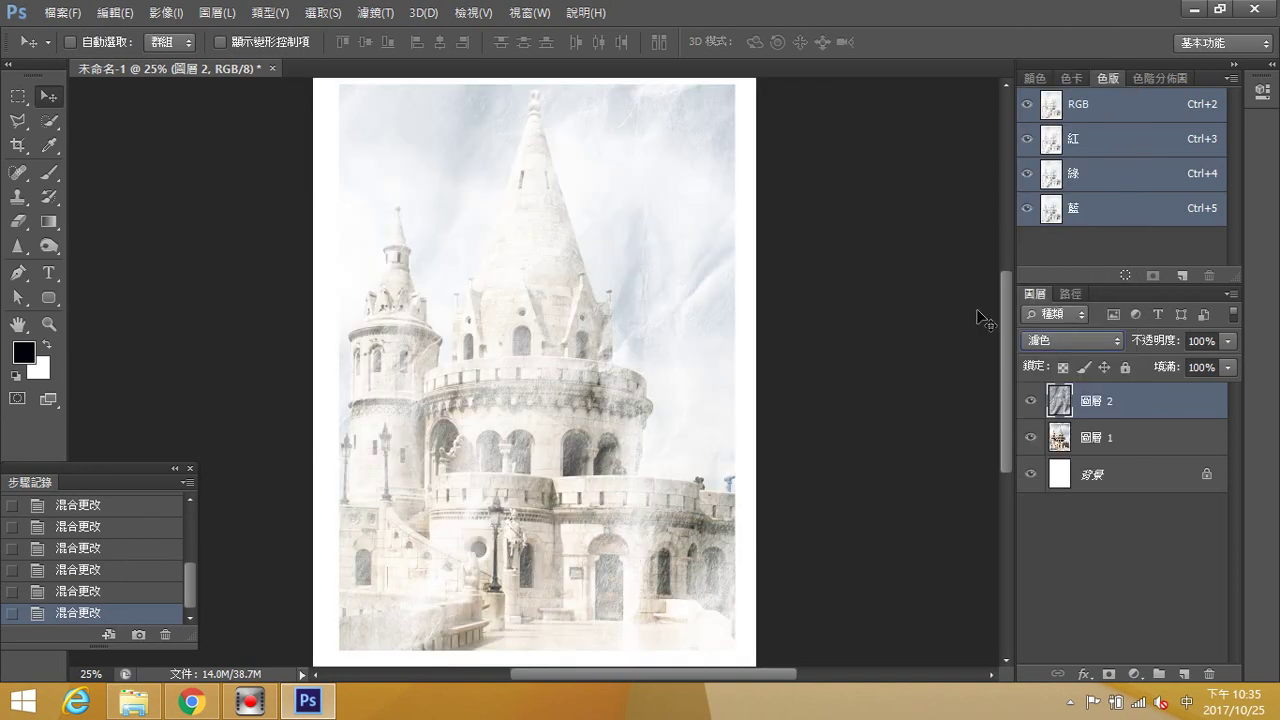
{"action": "left_click", "coordinate": [1111, 343]}
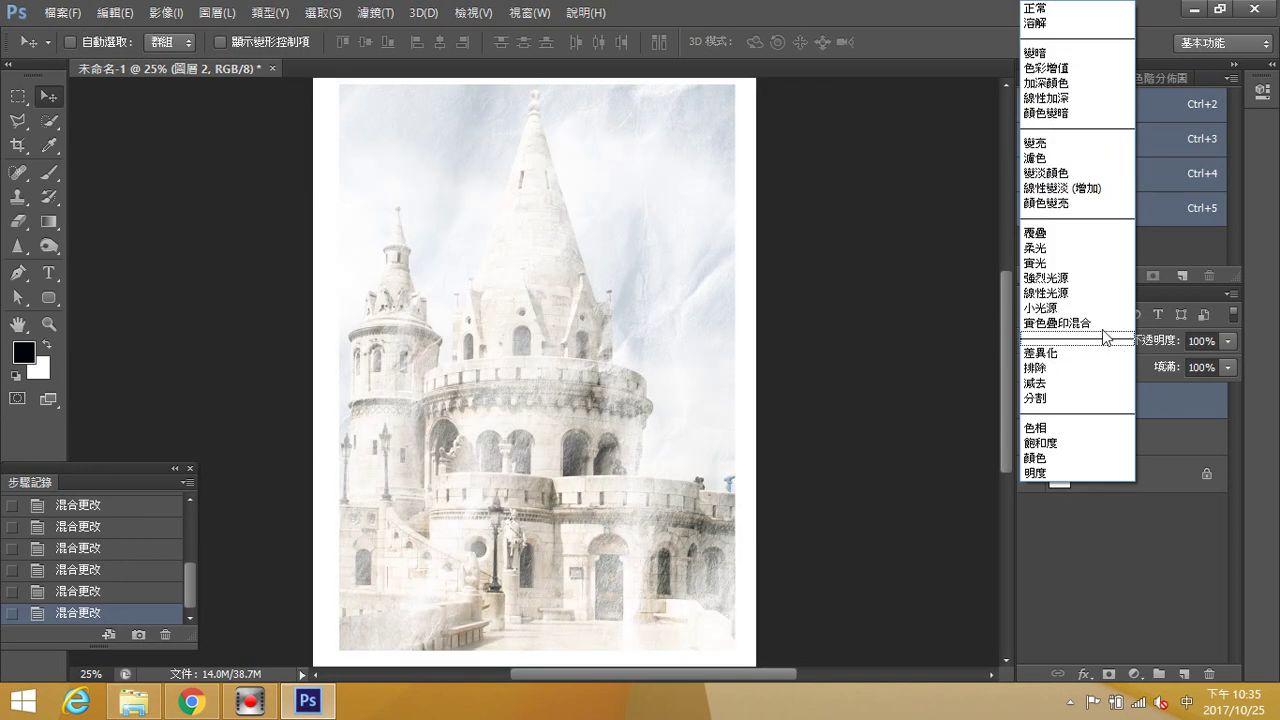
{"action": "left_click", "coordinate": [1086, 84]}
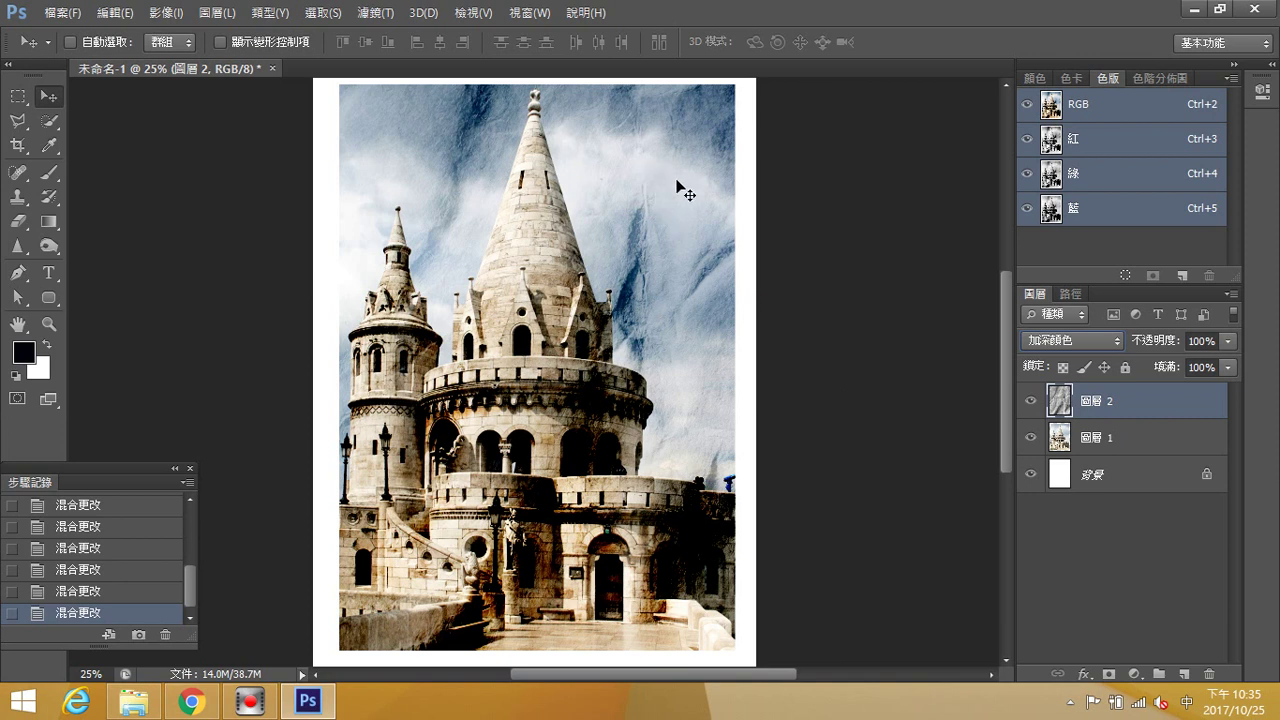
{"action": "left_click", "coordinate": [1104, 341]}
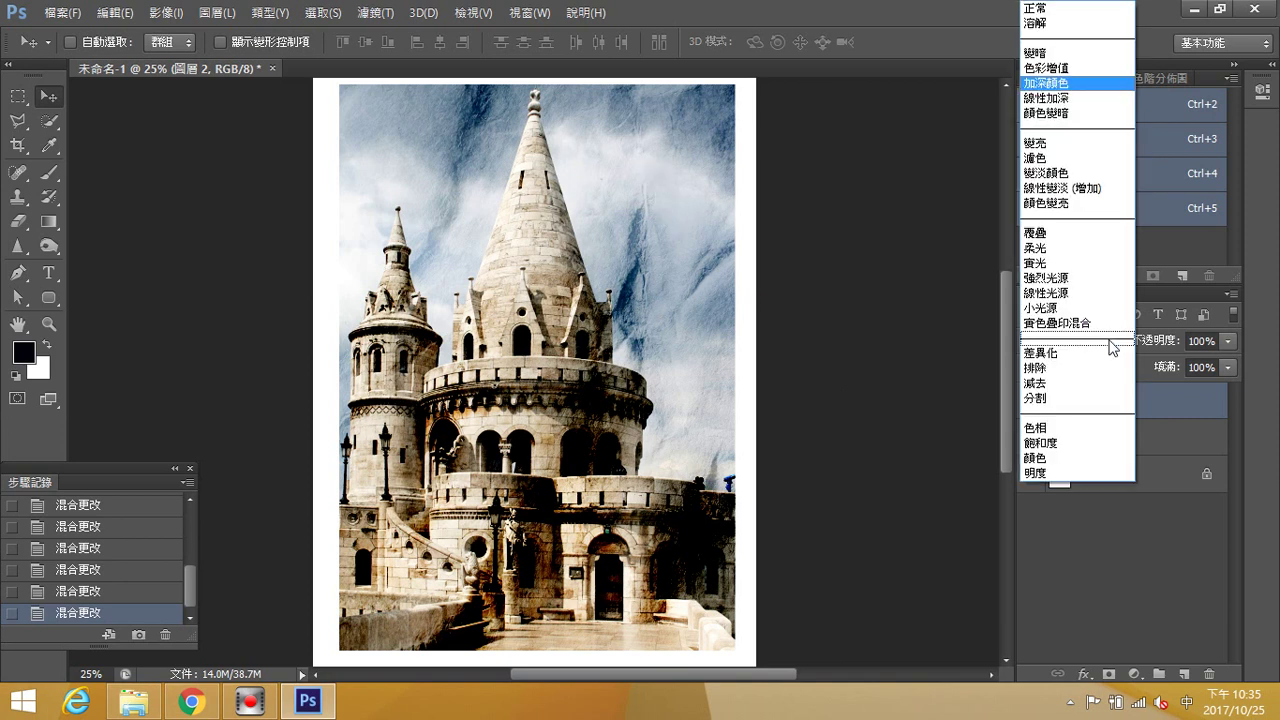
{"action": "left_click", "coordinate": [1082, 68]}
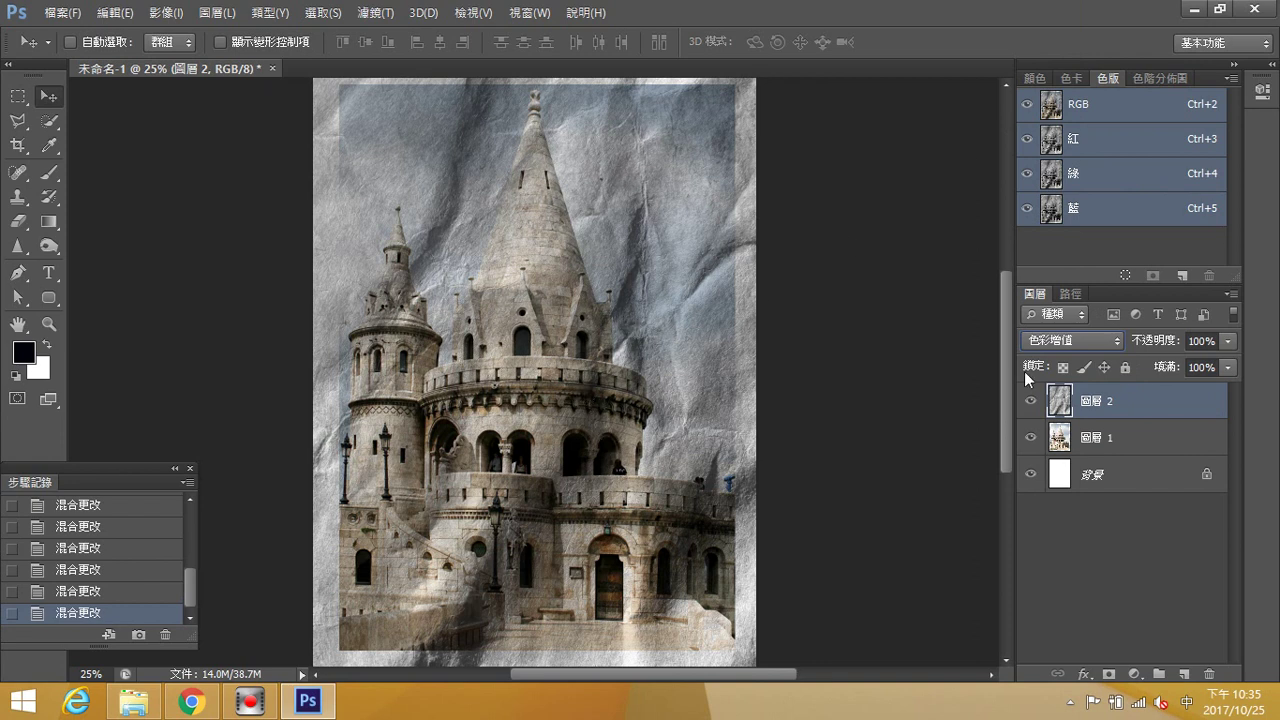
{"action": "left_click", "coordinate": [1118, 341]}
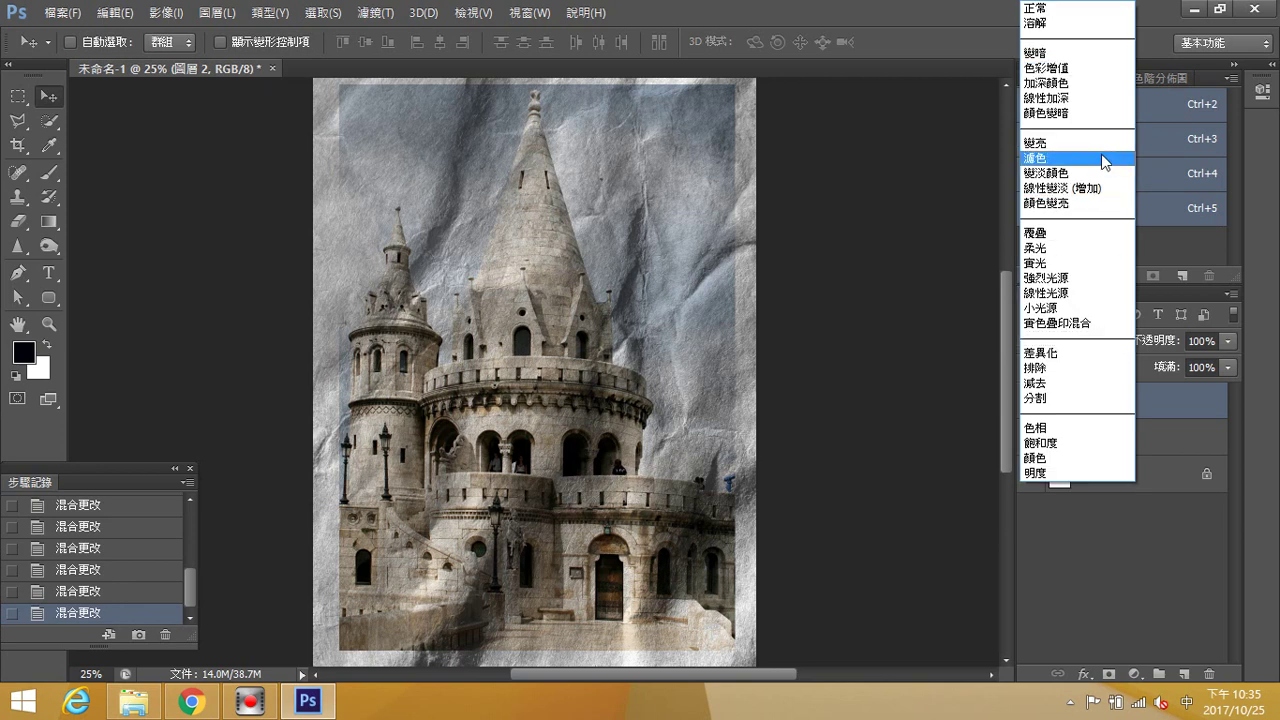
{"action": "left_click", "coordinate": [1085, 86]}
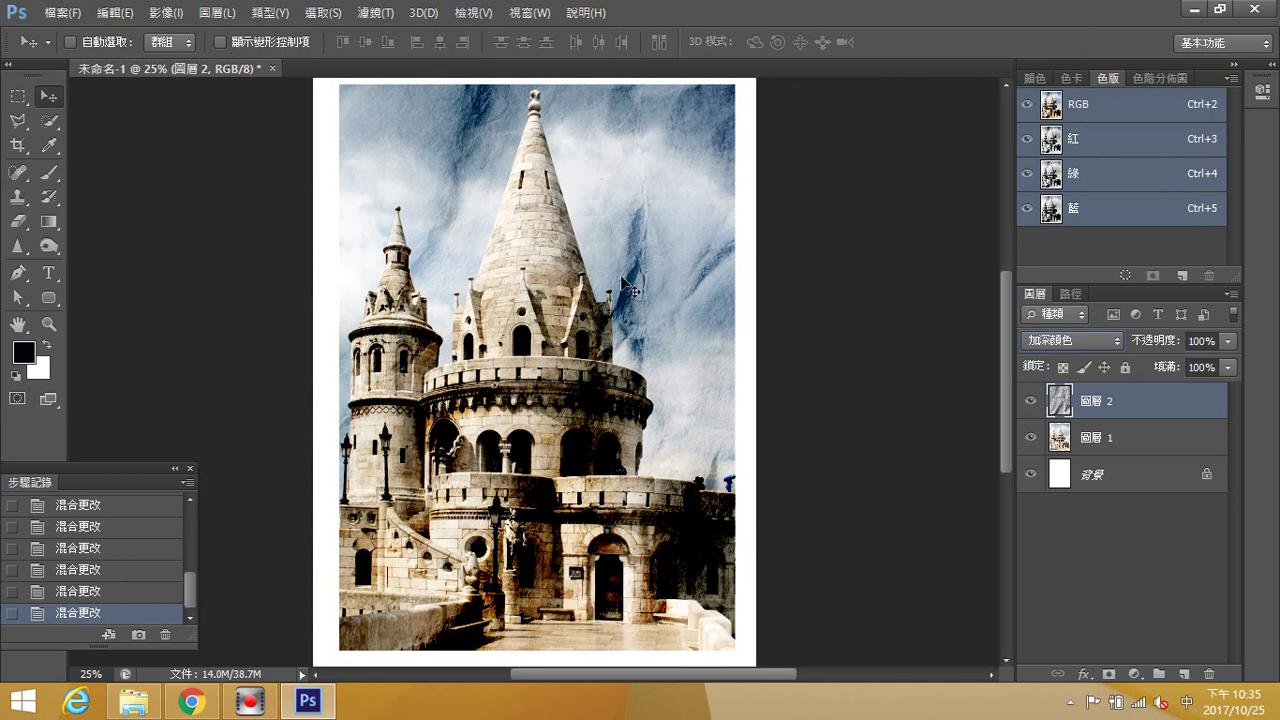
Set the paper texture layer's blend mode to 色彩增值 and its opacity to 75%.
{"action": "left_click", "coordinate": [1108, 343]}
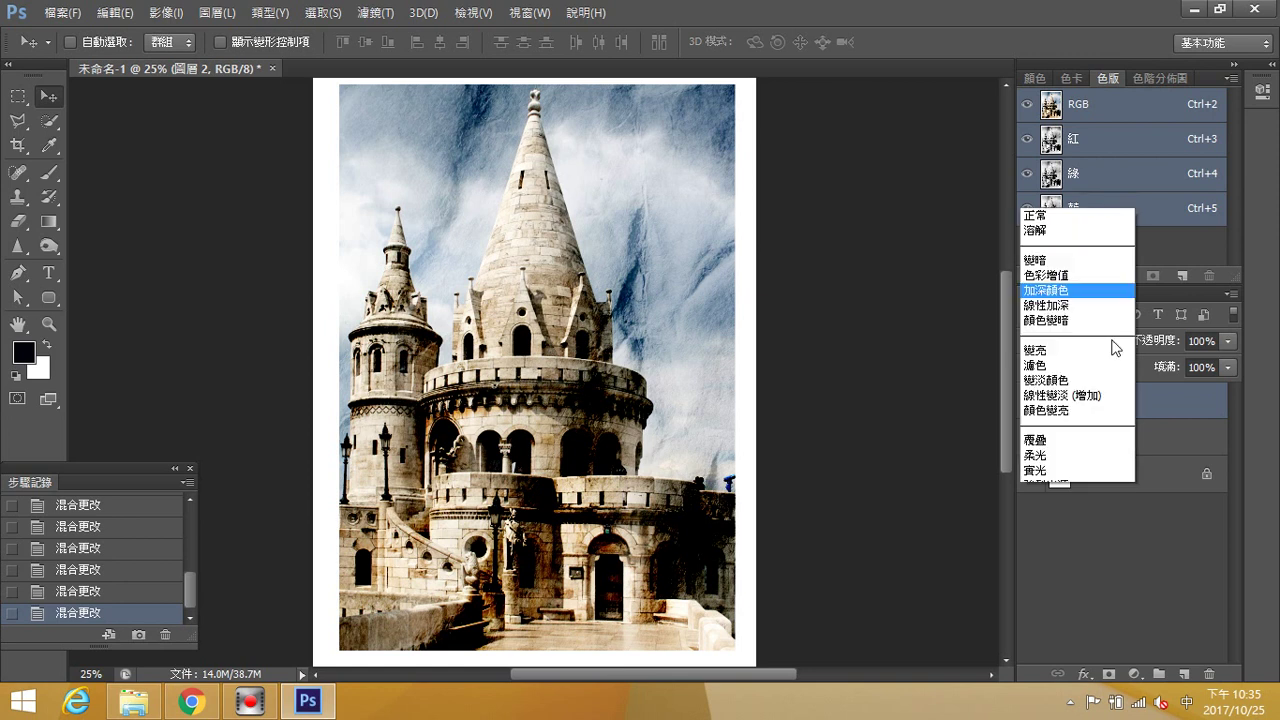
{"action": "left_click", "coordinate": [1075, 68]}
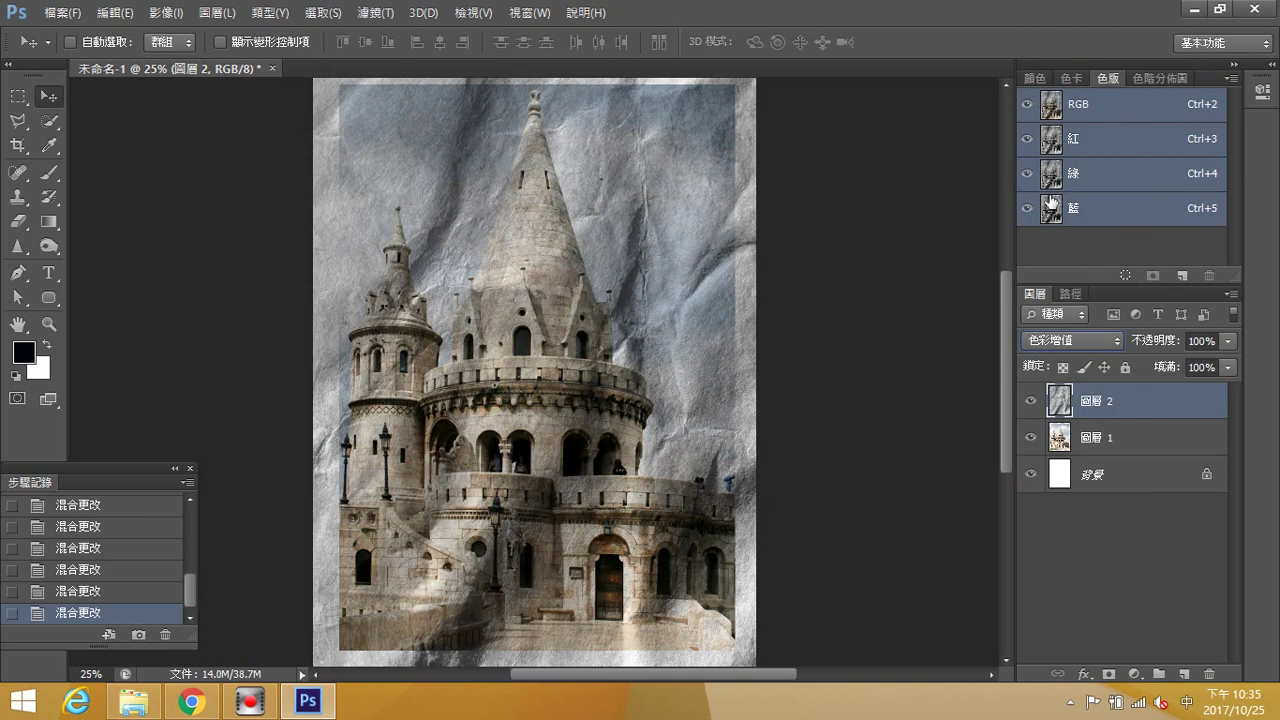
{"action": "left_click", "coordinate": [1228, 342]}
{"action": "left_click_drag", "start_coordinate": [1231, 364], "coordinate": [1205, 362]}
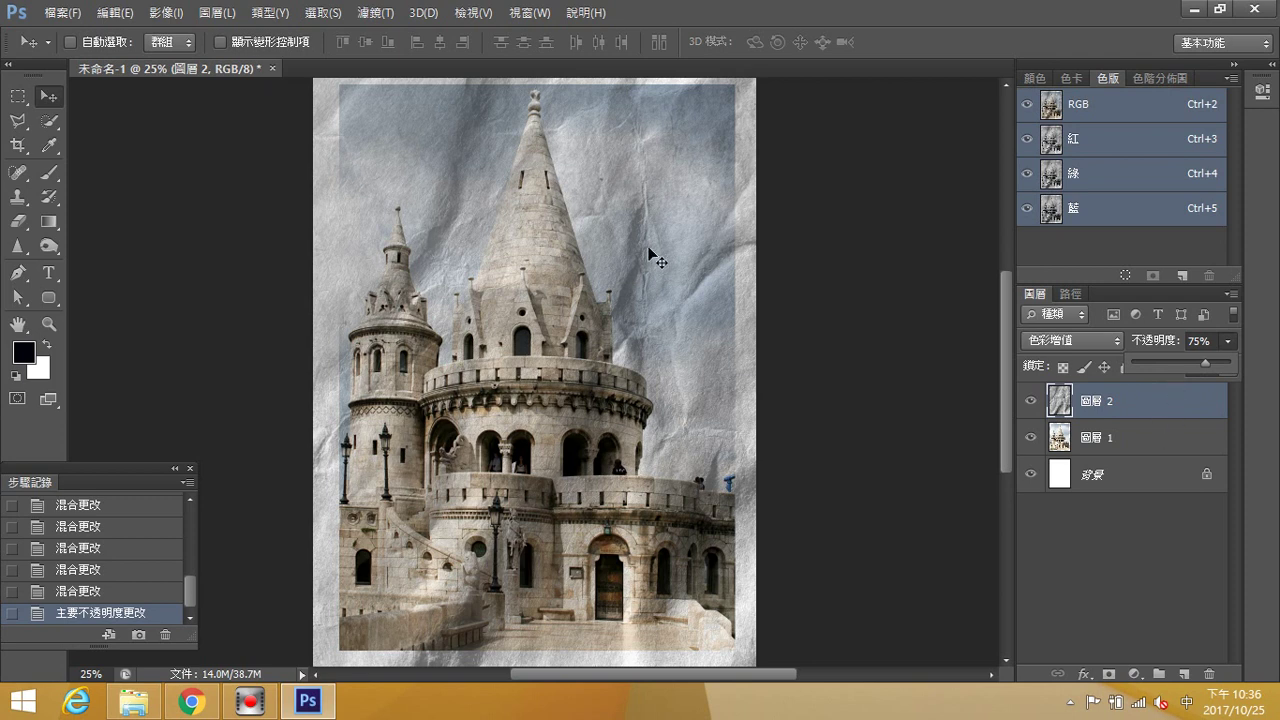
Add a new empty layer above the paper texture and choose the Gradient tool.
{"action": "left_click", "coordinate": [1190, 670]}
{"action": "left_click", "coordinate": [1190, 670]}
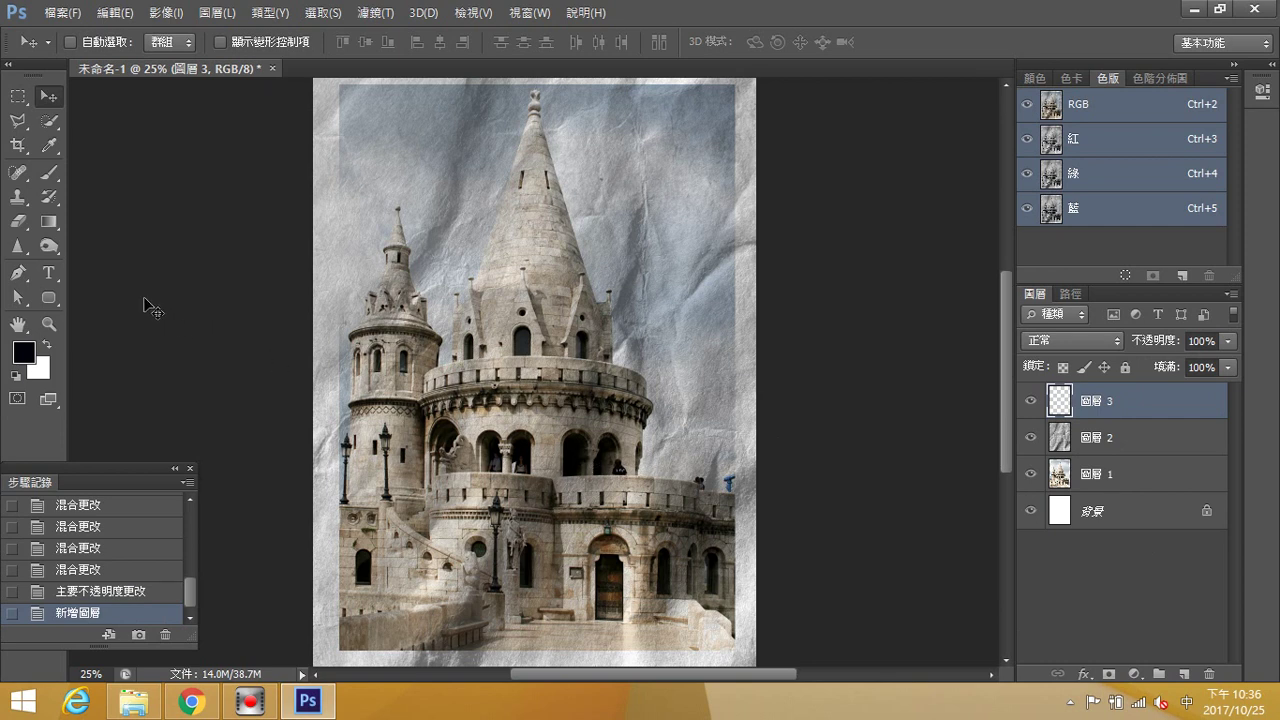
{"action": "left_click", "coordinate": [50, 229]}
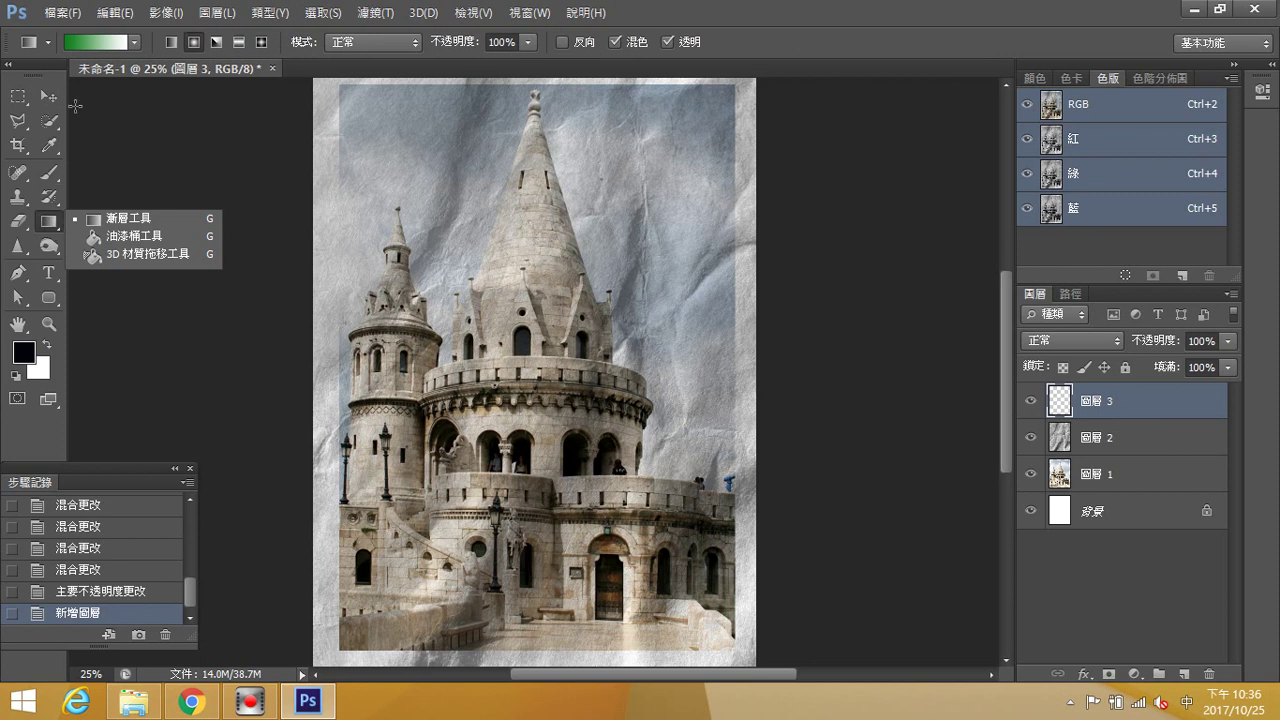
Edit the gradient to start with dark green 165b1e and add a stop of the same green at 49%, keeping the white end.
{"action": "left_click", "coordinate": [96, 43]}
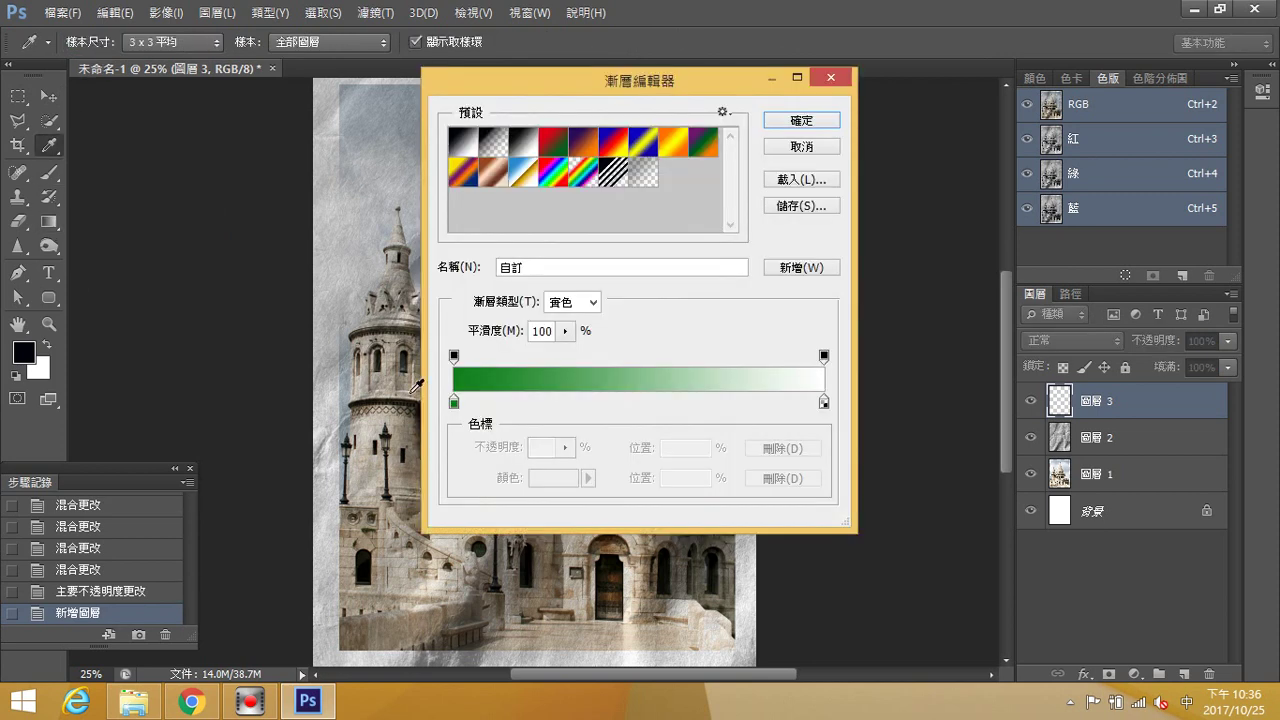
{"action": "left_click", "coordinate": [454, 404]}
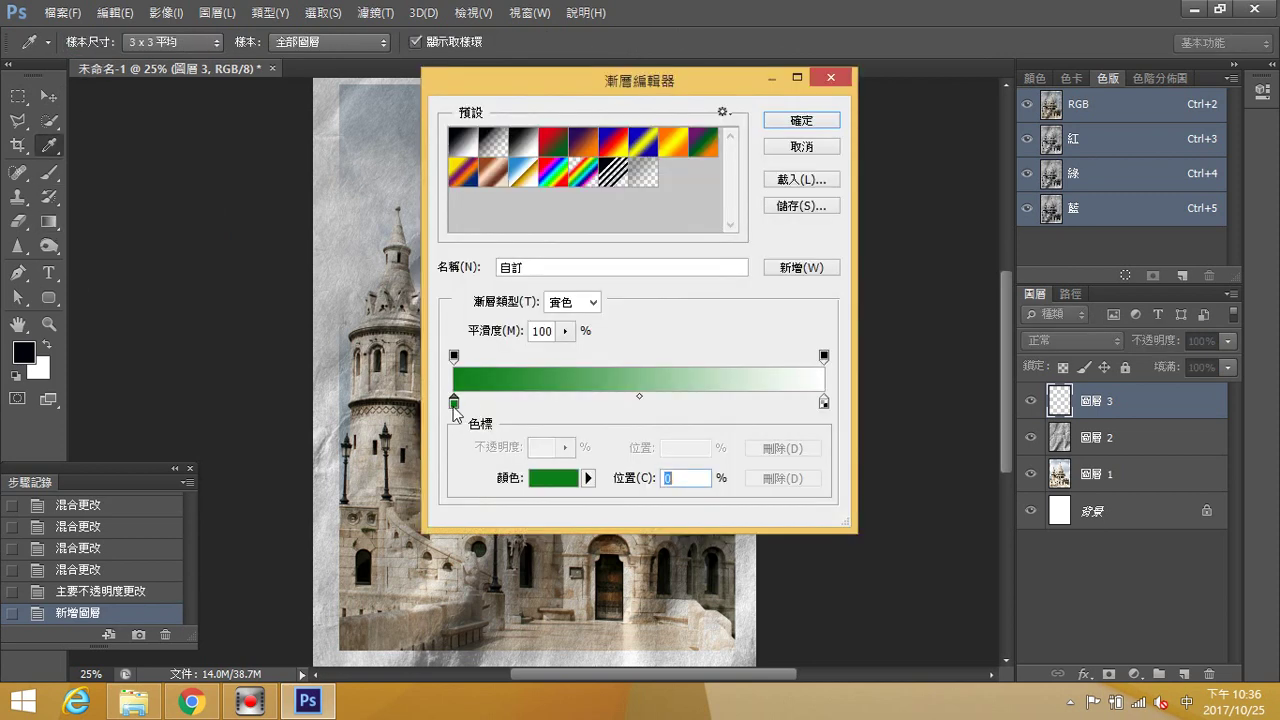
{"action": "left_click", "coordinate": [555, 487]}
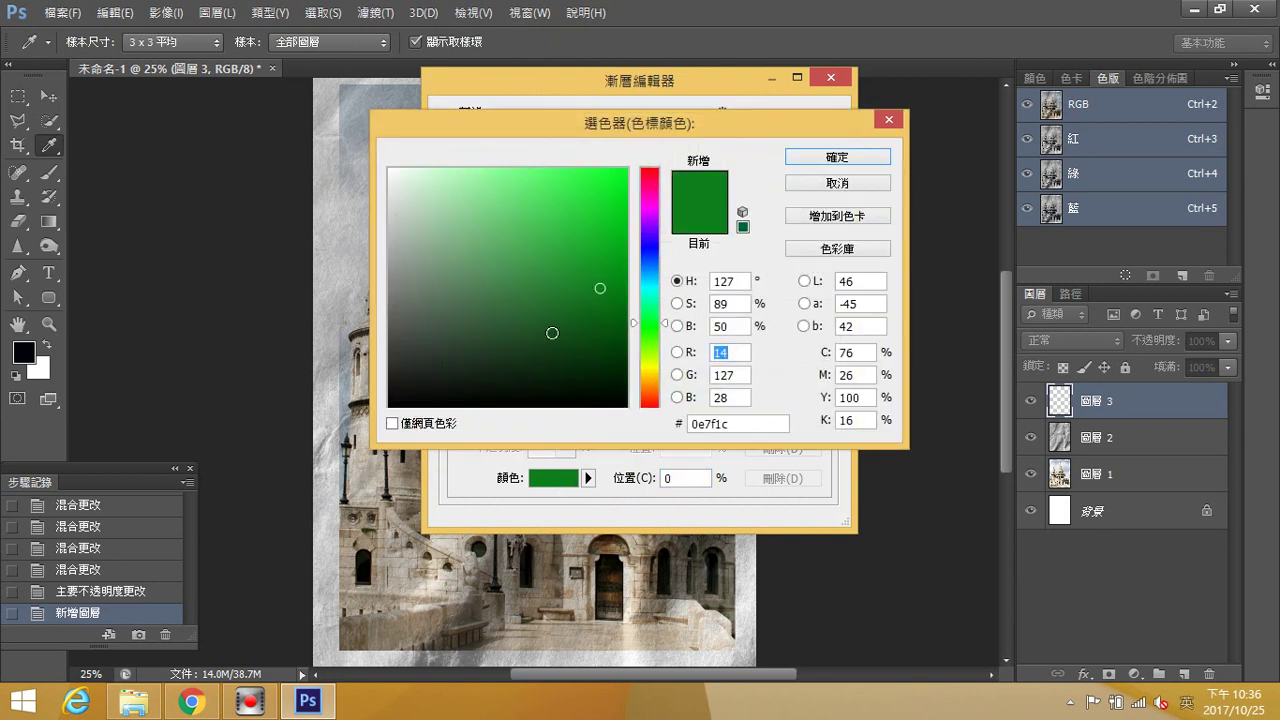
{"action": "left_click", "coordinate": [569, 322]}
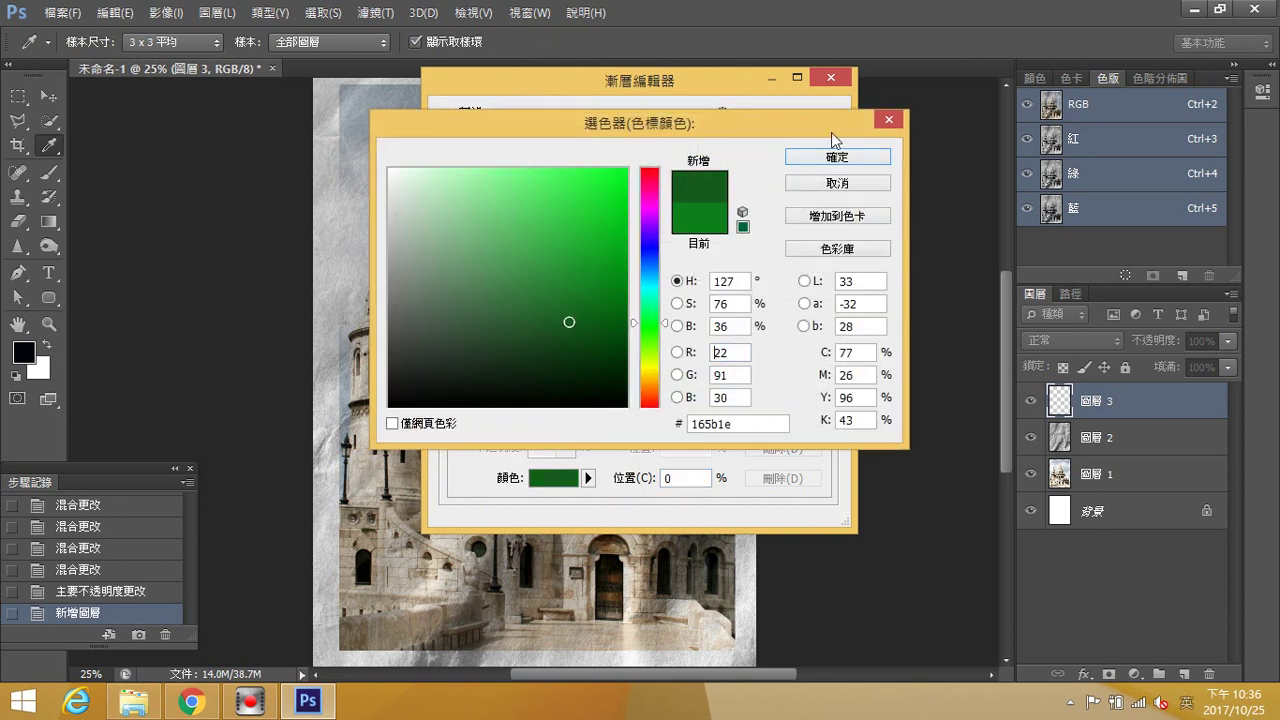
{"action": "left_click", "coordinate": [837, 158]}
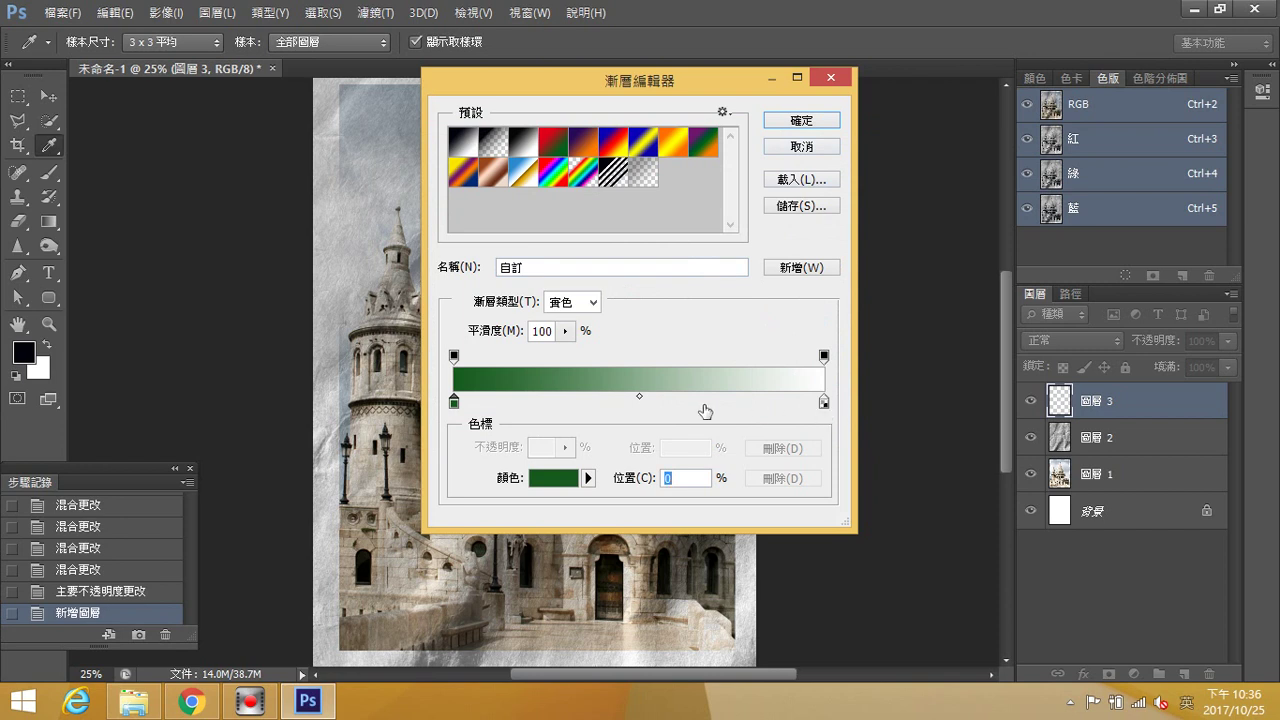
{"action": "mouse_move", "coordinate": [643, 400]}
{"action": "left_mouse_down"}
{"action": "mouse_move", "coordinate": [666, 400]}
{"action": "mouse_move", "coordinate": [637, 401]}
{"action": "left_mouse_up"}
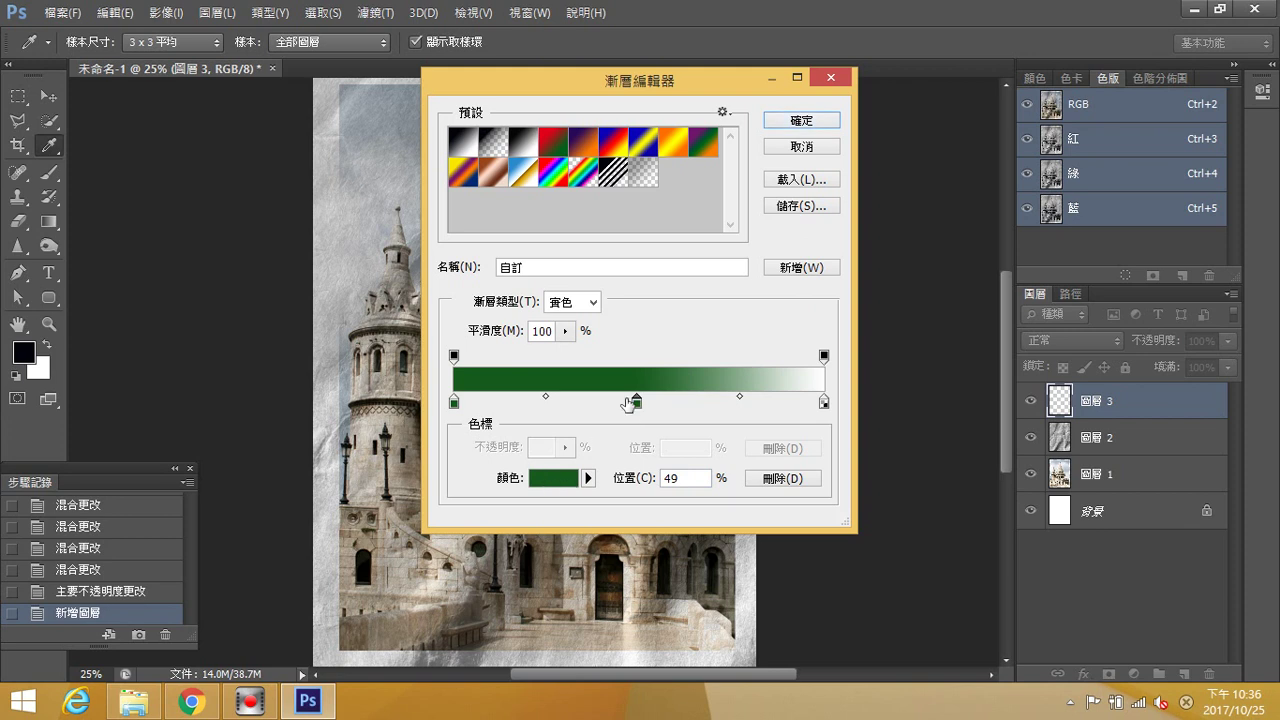
{"action": "left_click", "coordinate": [802, 121]}
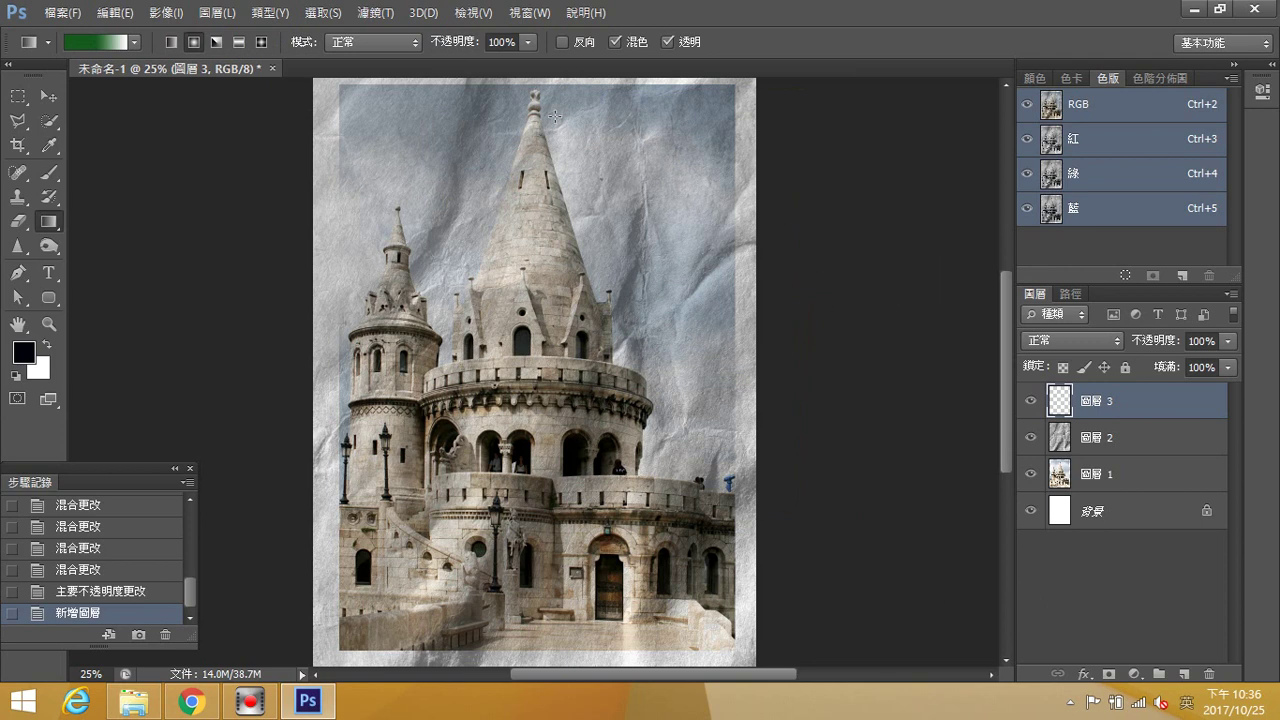
Try a radial green-to-white gradient on the new layer, from the page's top edge down to its lower part.
{"action": "scroll", "coordinate": [611, 158], "scroll_direction": "up", "scroll_amount": 1}
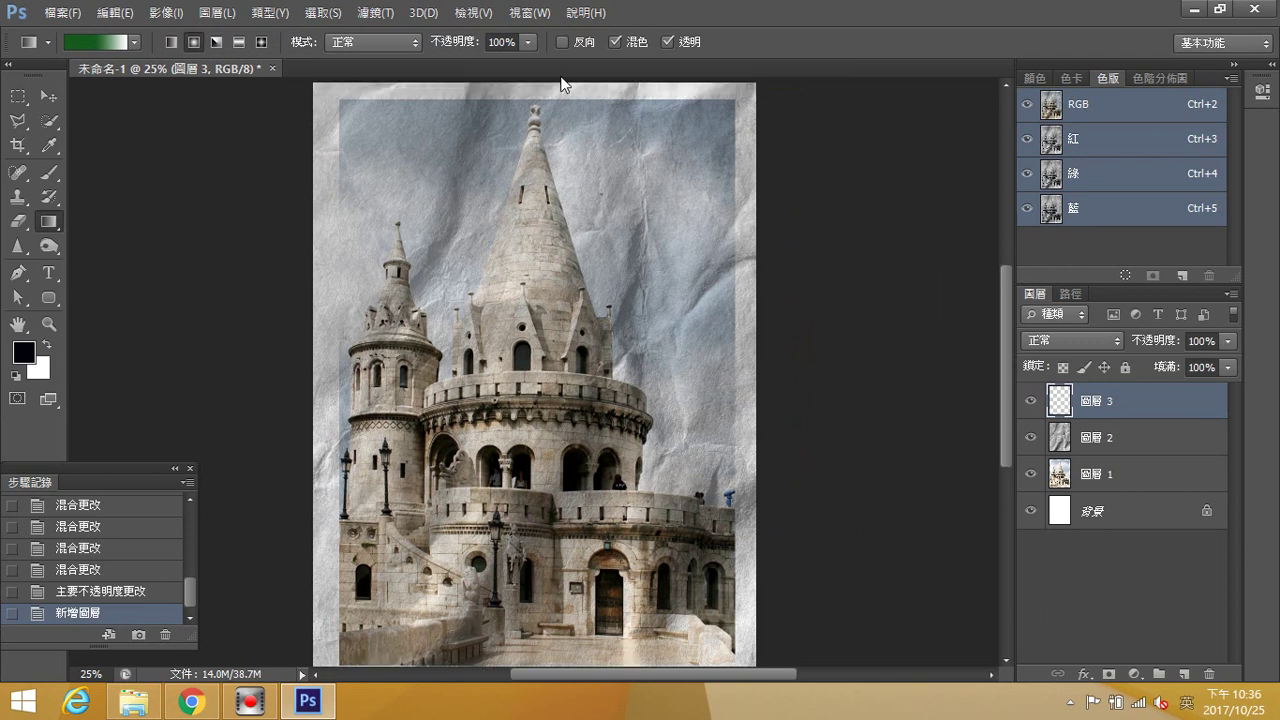
{"action": "left_click_drag", "start_coordinate": [561, 82], "coordinate": [567, 566]}
{"action": "scroll", "coordinate": [573, 582], "scroll_direction": "down", "scroll_amount": 3}
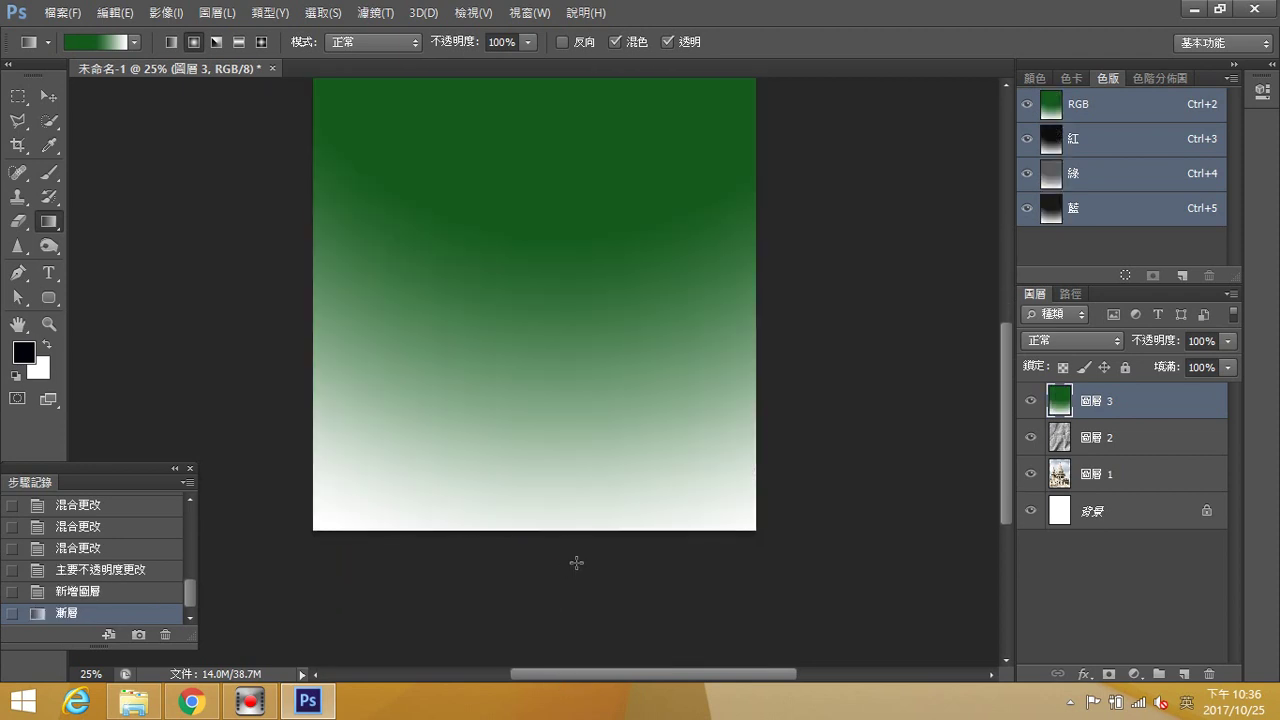
{"action": "scroll", "coordinate": [570, 560], "scroll_direction": "up", "scroll_amount": 2}
{"action": "scroll", "coordinate": [573, 554], "scroll_direction": "up", "scroll_amount": 2}
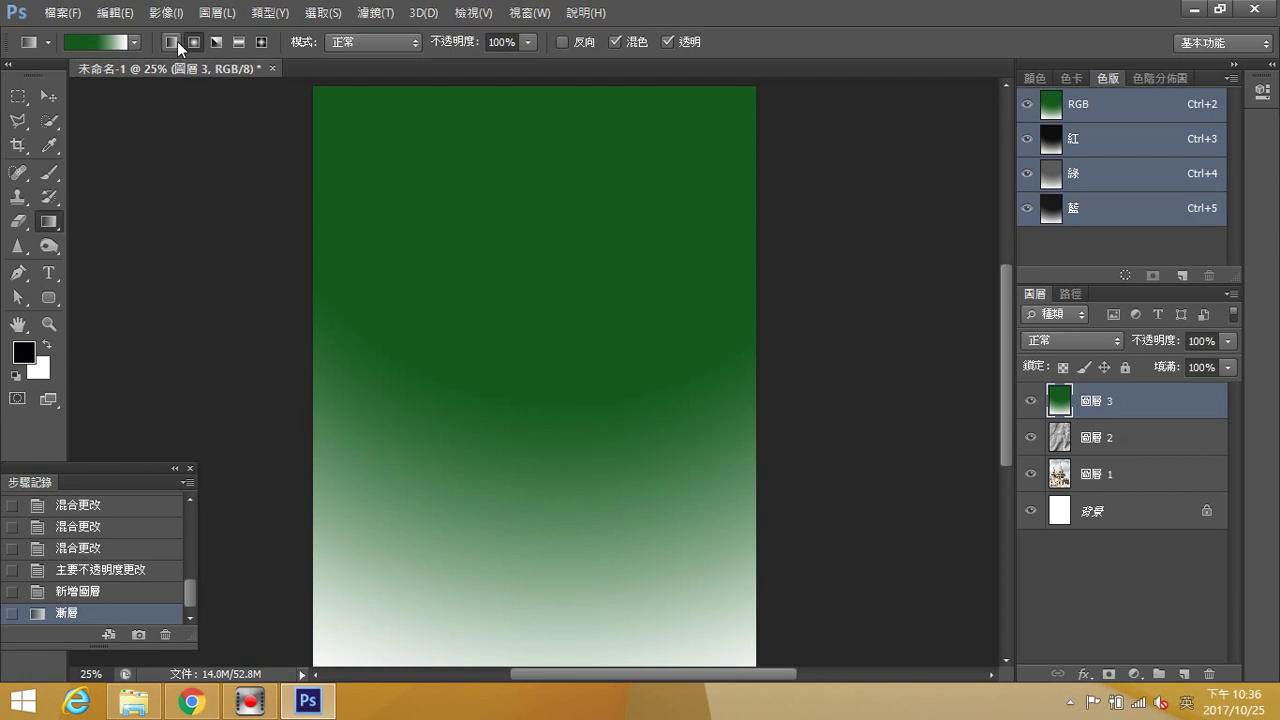
Refill the layer with linear green-to-white gradients, first diagonal, finishing with a vertical one from the page's top edge to its bottom edge.
{"action": "left_click_drag", "start_coordinate": [272, 147], "coordinate": [823, 418]}
{"action": "left_click_drag", "start_coordinate": [470, 298], "coordinate": [808, 522]}
{"action": "left_click_drag", "start_coordinate": [538, 84], "coordinate": [540, 632]}
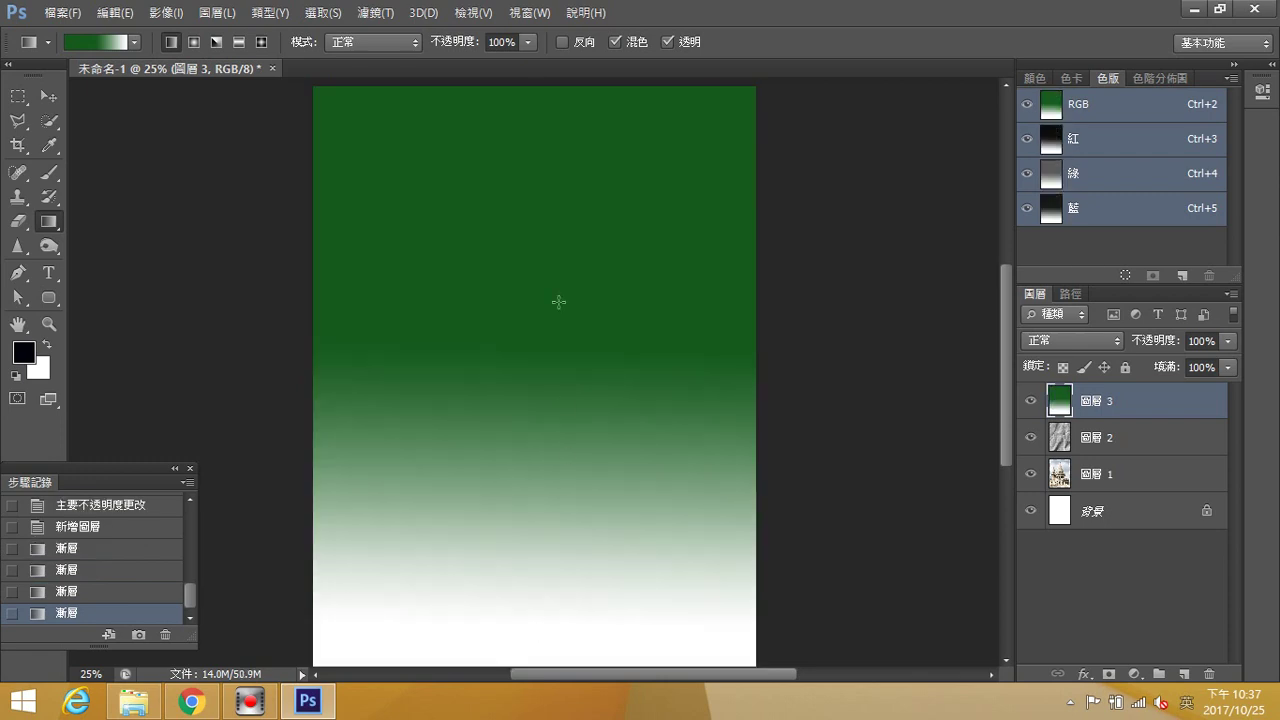
{"action": "left_click_drag", "start_coordinate": [537, 84], "coordinate": [532, 668]}
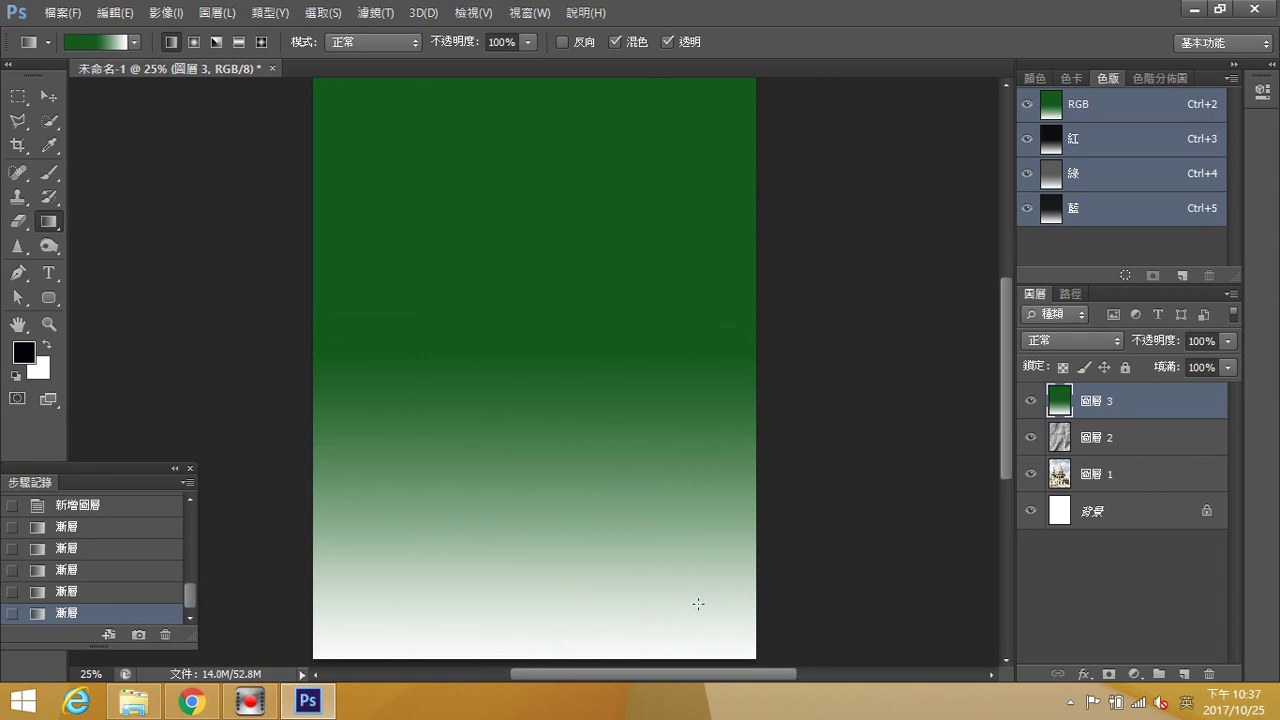
Try the blend modes 色彩增值, 溶解 and 變暗 on the green gradient layer.
{"action": "left_click", "coordinate": [1117, 341]}
{"action": "left_click", "coordinate": [1090, 68]}
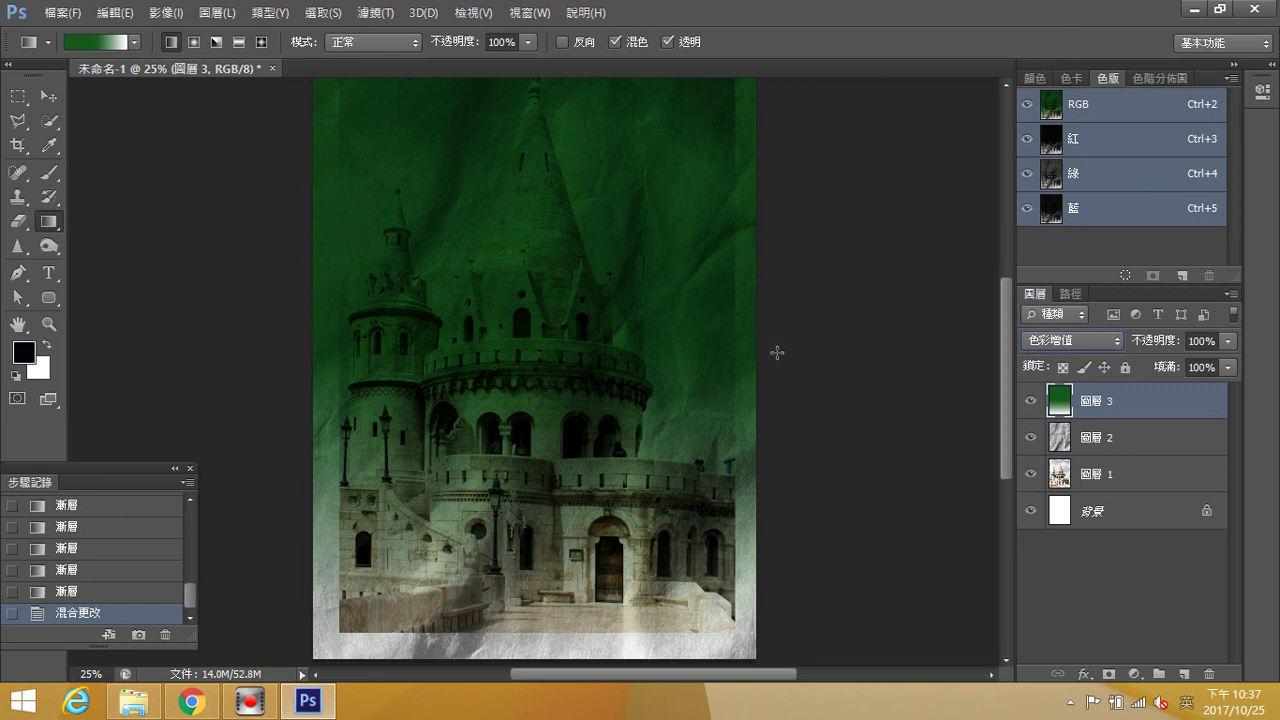
{"action": "key", "text": "Up"}
{"action": "key", "text": "Up"}
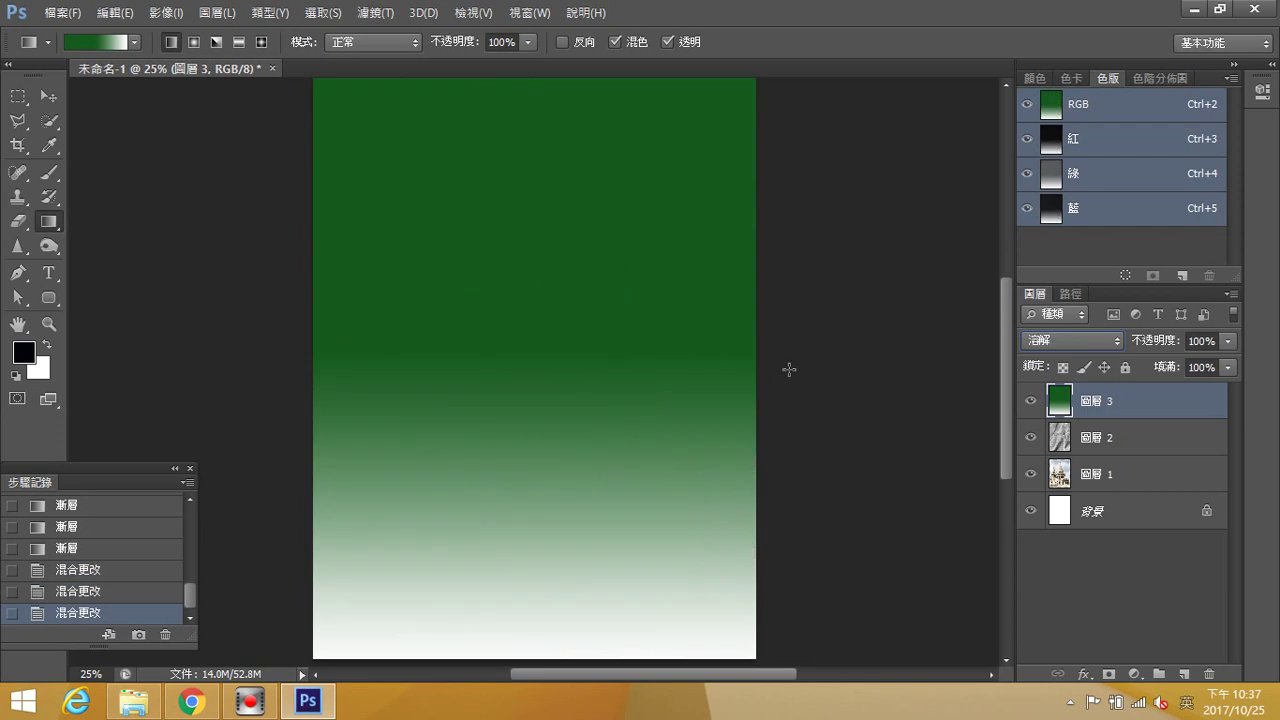
{"action": "key", "text": "Down"}
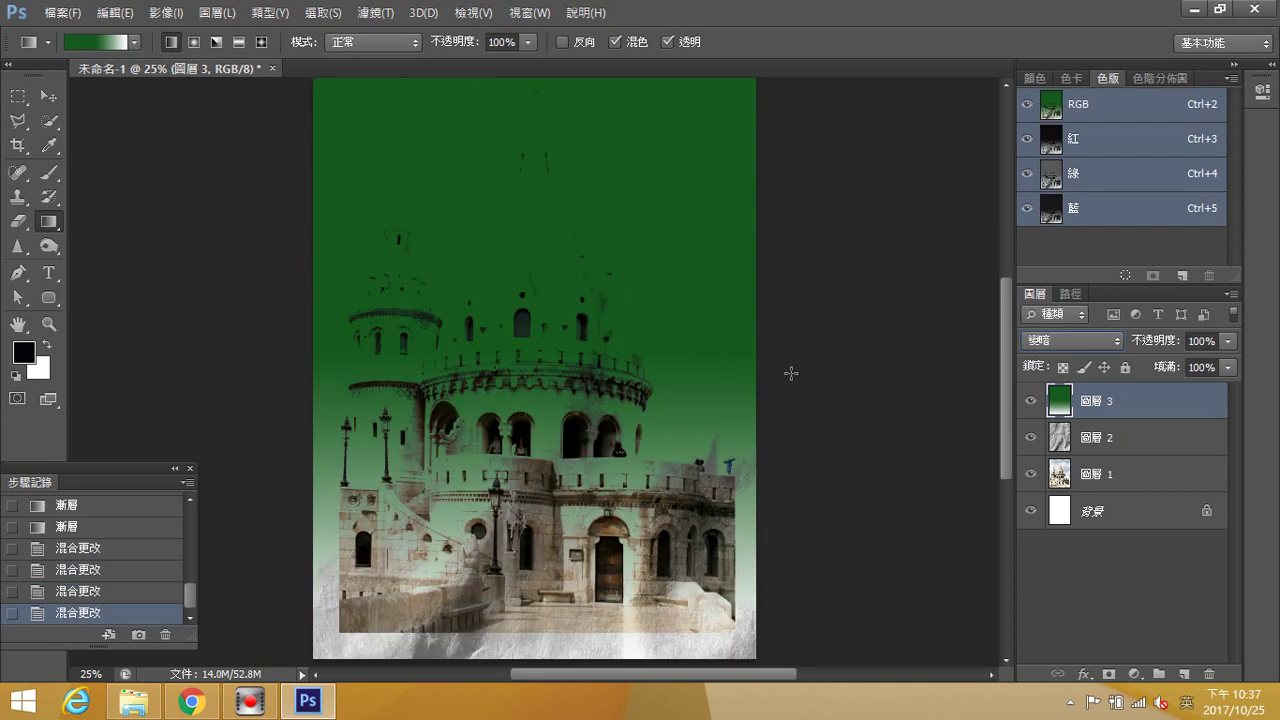
Set the green gradient layer's blend mode to 色彩增值 with its opacity at 100%.
{"action": "left_click", "coordinate": [1109, 342]}
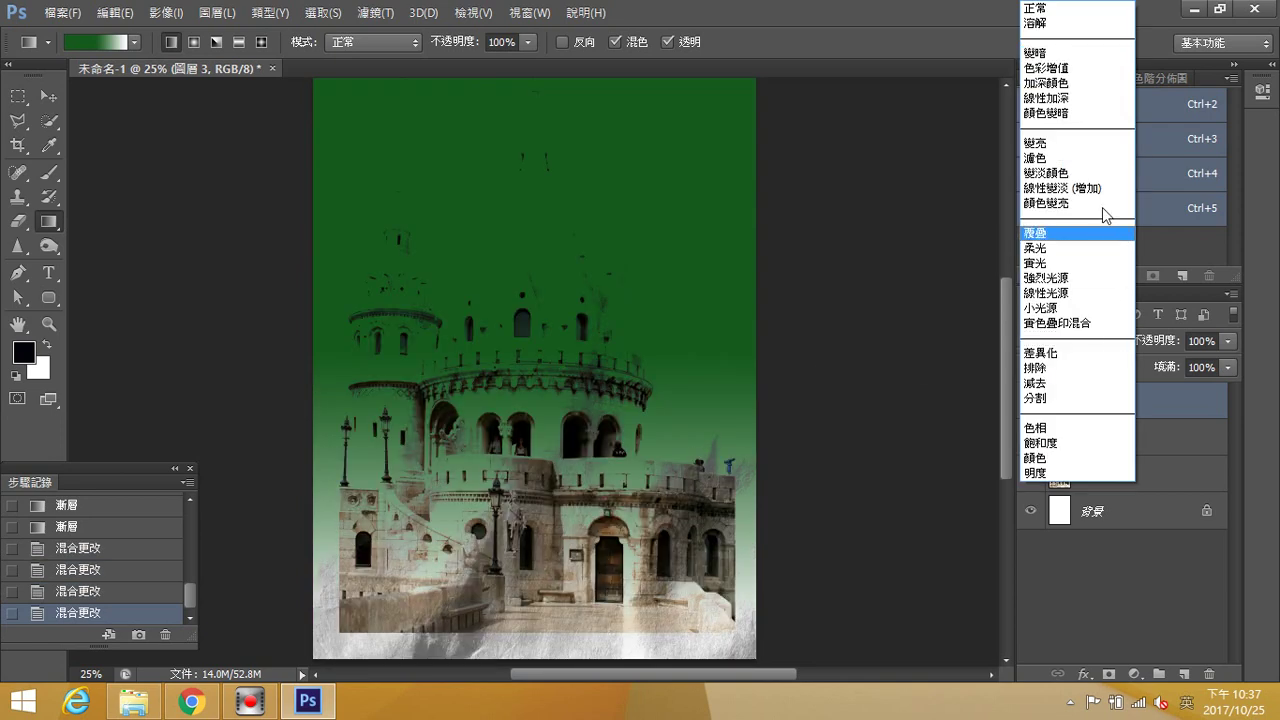
{"action": "left_click", "coordinate": [1085, 70]}
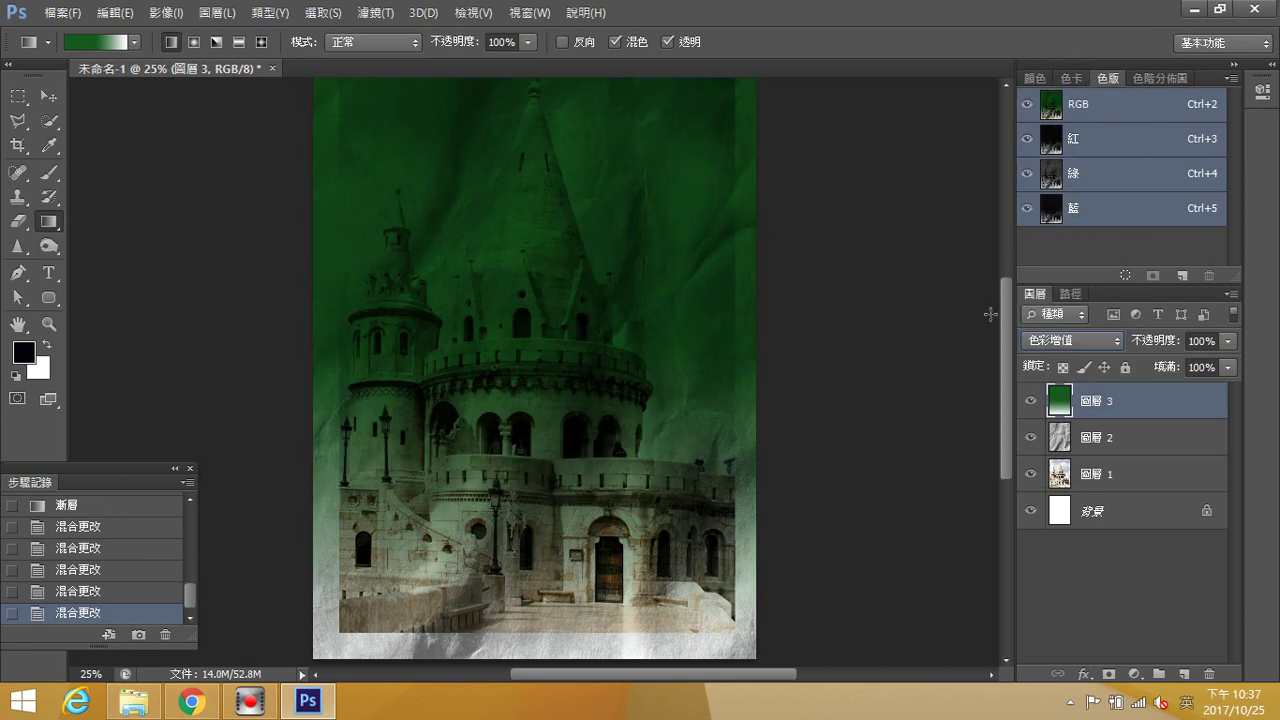
{"action": "left_click", "coordinate": [1228, 341]}
{"action": "mouse_move", "coordinate": [1230, 360]}
{"action": "left_mouse_down"}
{"action": "mouse_move", "coordinate": [1197, 359]}
{"action": "mouse_move", "coordinate": [1235, 360]}
{"action": "left_mouse_up"}
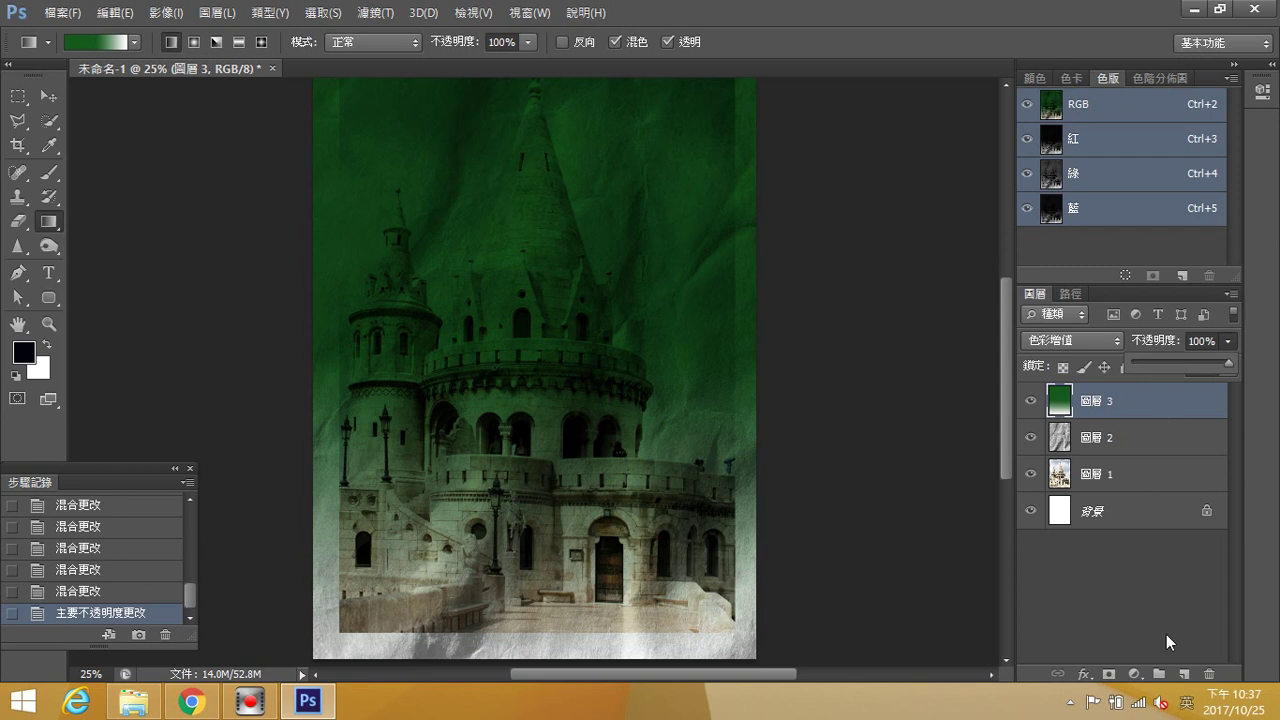
Add a 曲線 adjustment layer above the gradient and raise the RGB curve's midtones to brighten the image.
{"action": "left_click", "coordinate": [1135, 674]}
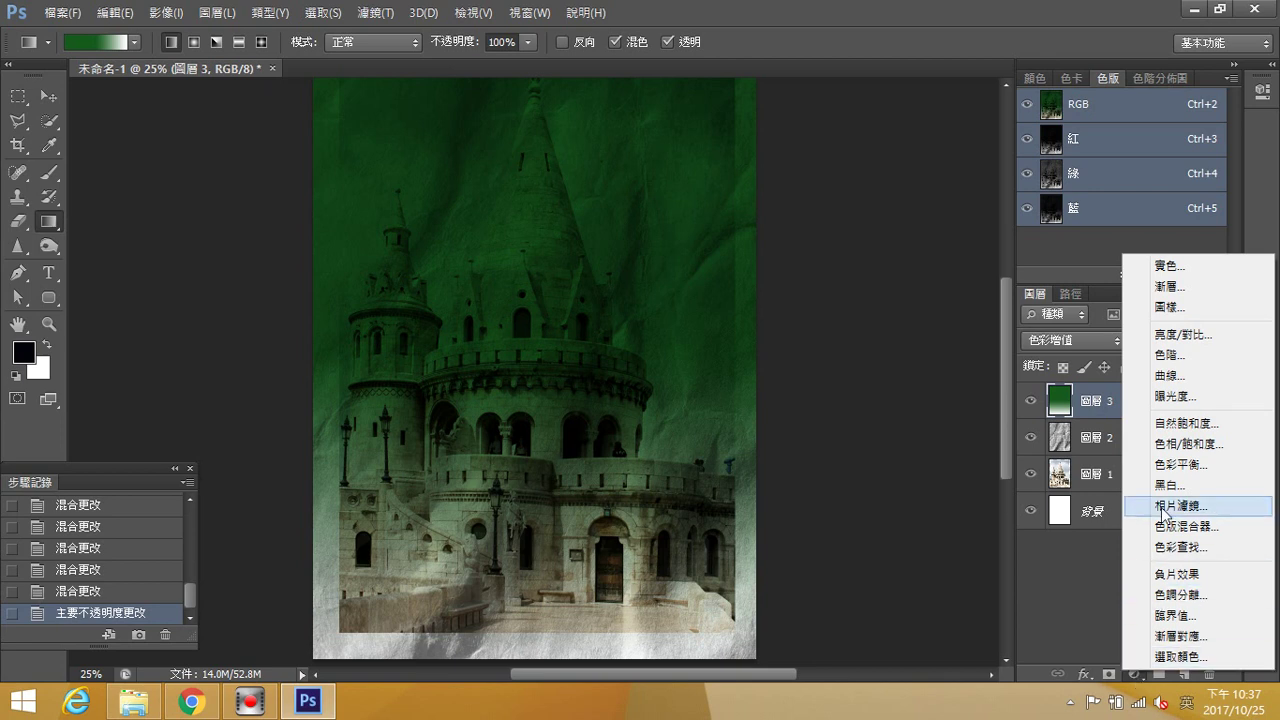
{"action": "left_click", "coordinate": [1183, 376]}
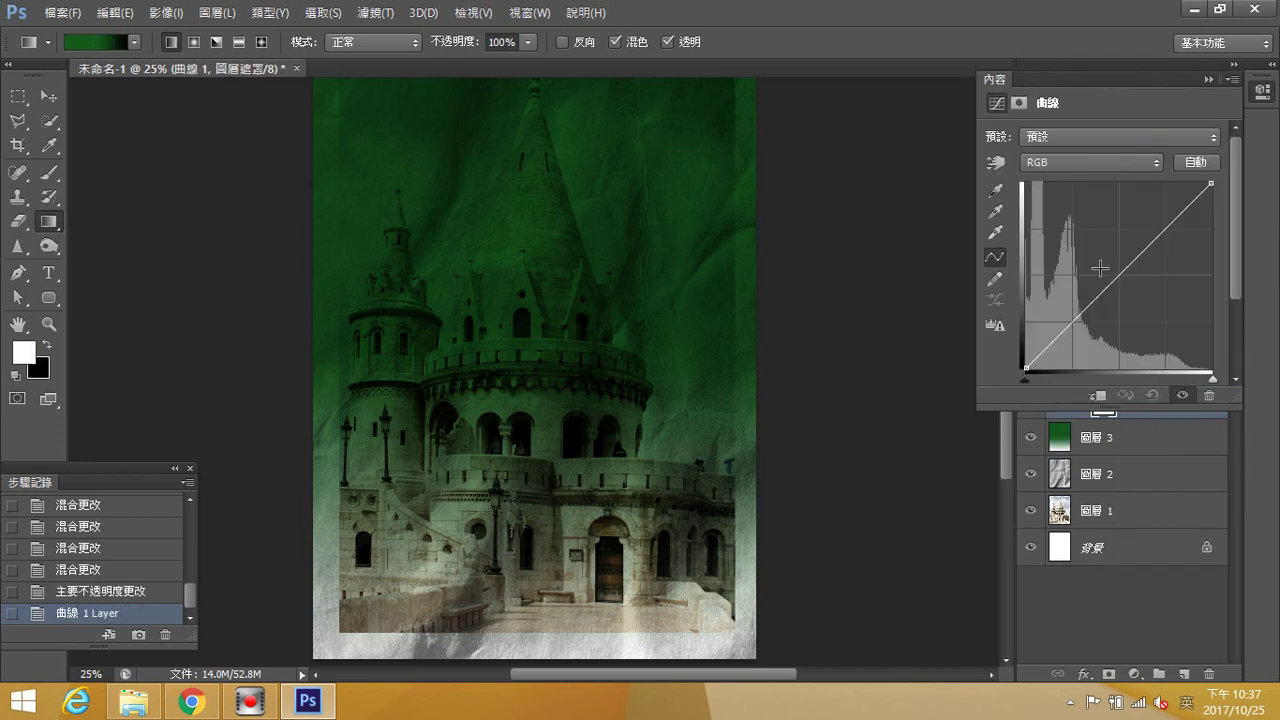
{"action": "left_click_drag", "start_coordinate": [1107, 286], "coordinate": [1078, 273]}
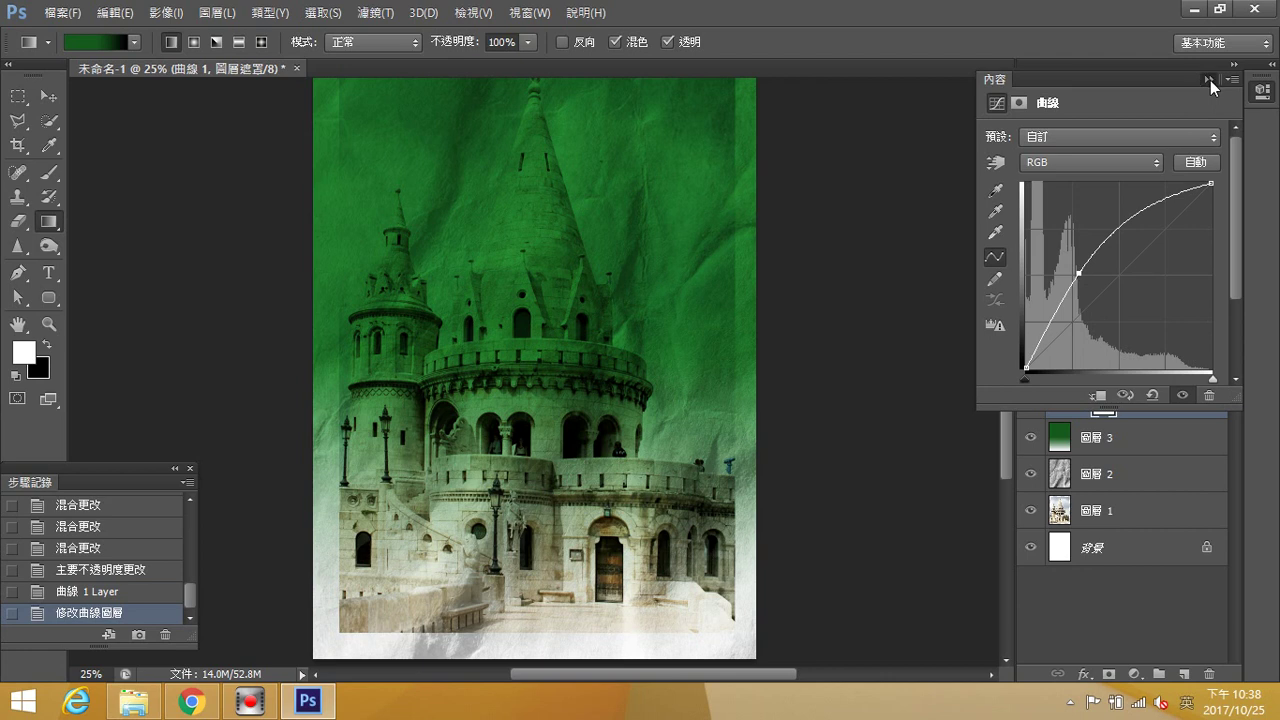
Clip the 曲線 1 adjustment layer to the green gradient layer and merge it down into that layer.
{"action": "left_click", "coordinate": [1209, 79]}
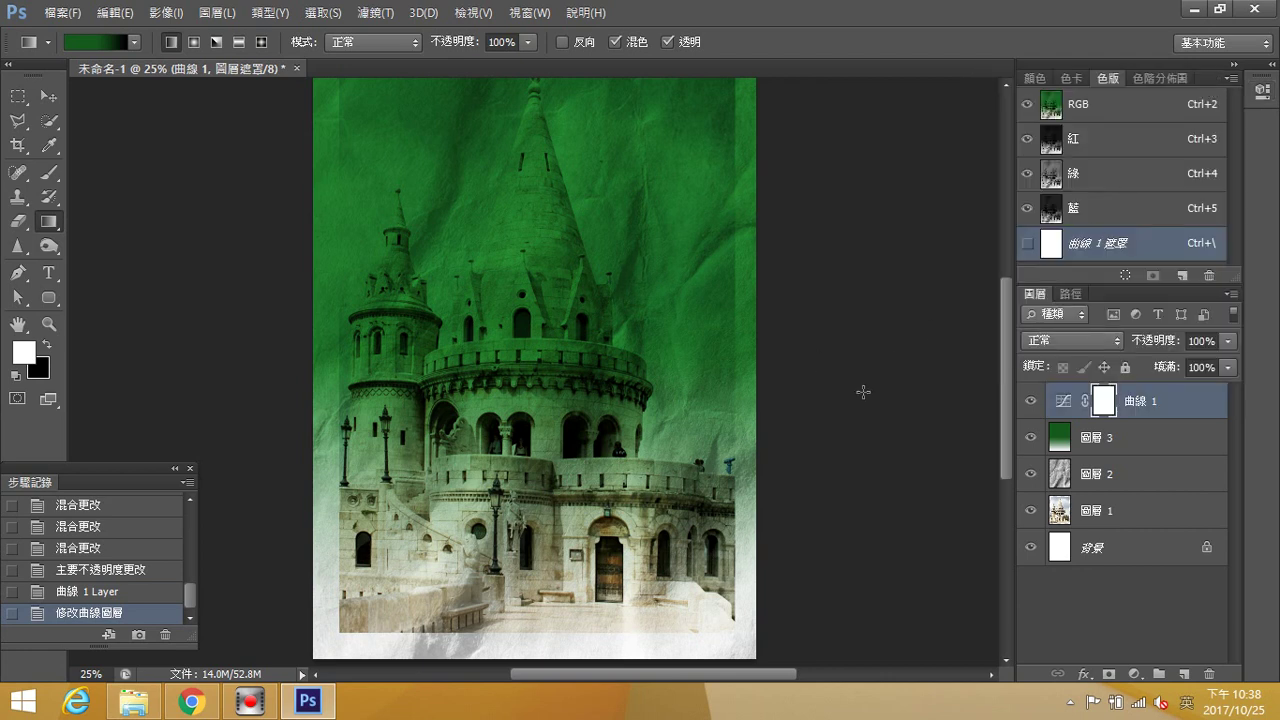
{"action": "right_click", "coordinate": [1149, 401]}
{"action": "left_click", "coordinate": [928, 300]}
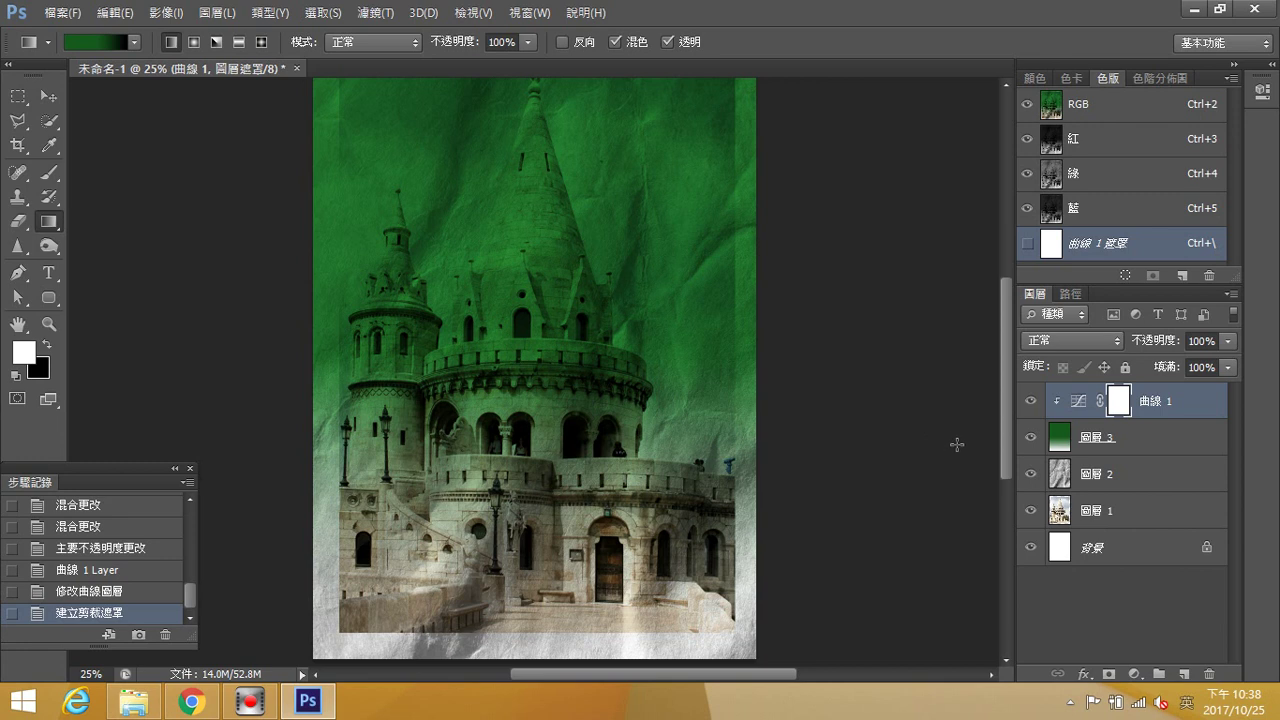
{"action": "right_click", "coordinate": [1158, 398]}
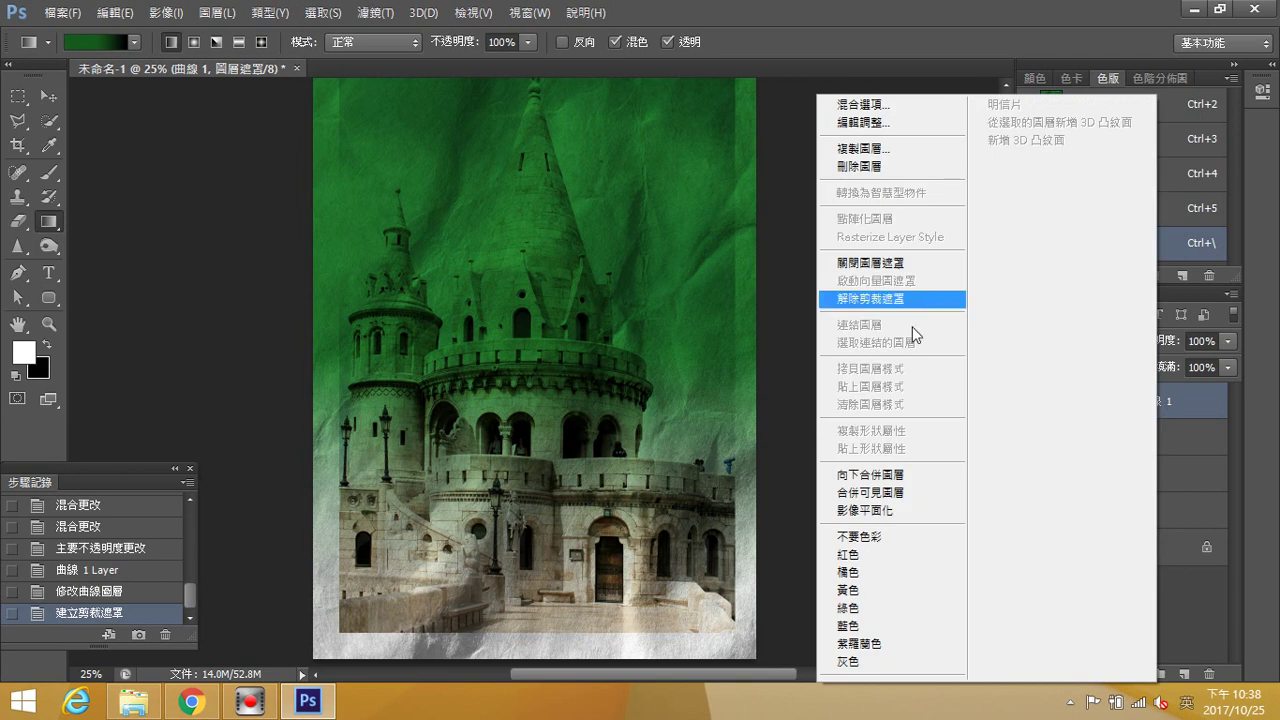
{"action": "left_click", "coordinate": [880, 474]}
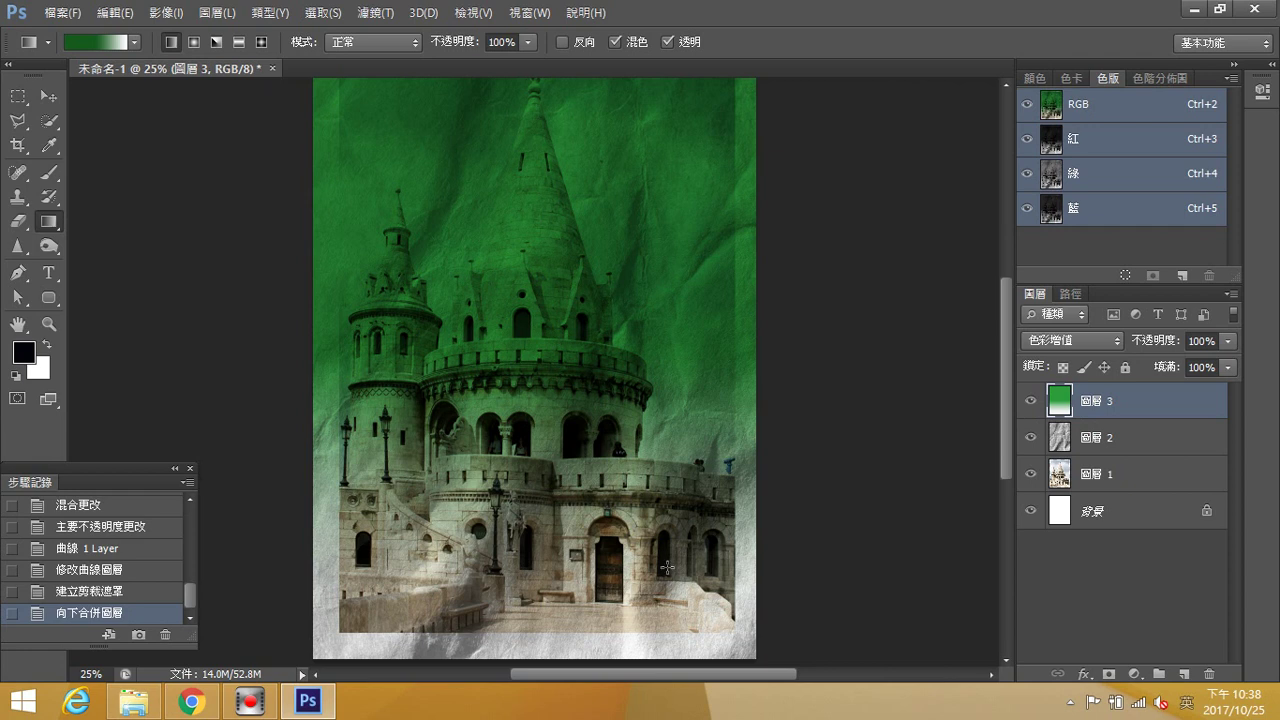
{"action": "scroll", "coordinate": [598, 567], "scroll_direction": "up", "scroll_amount": 2}
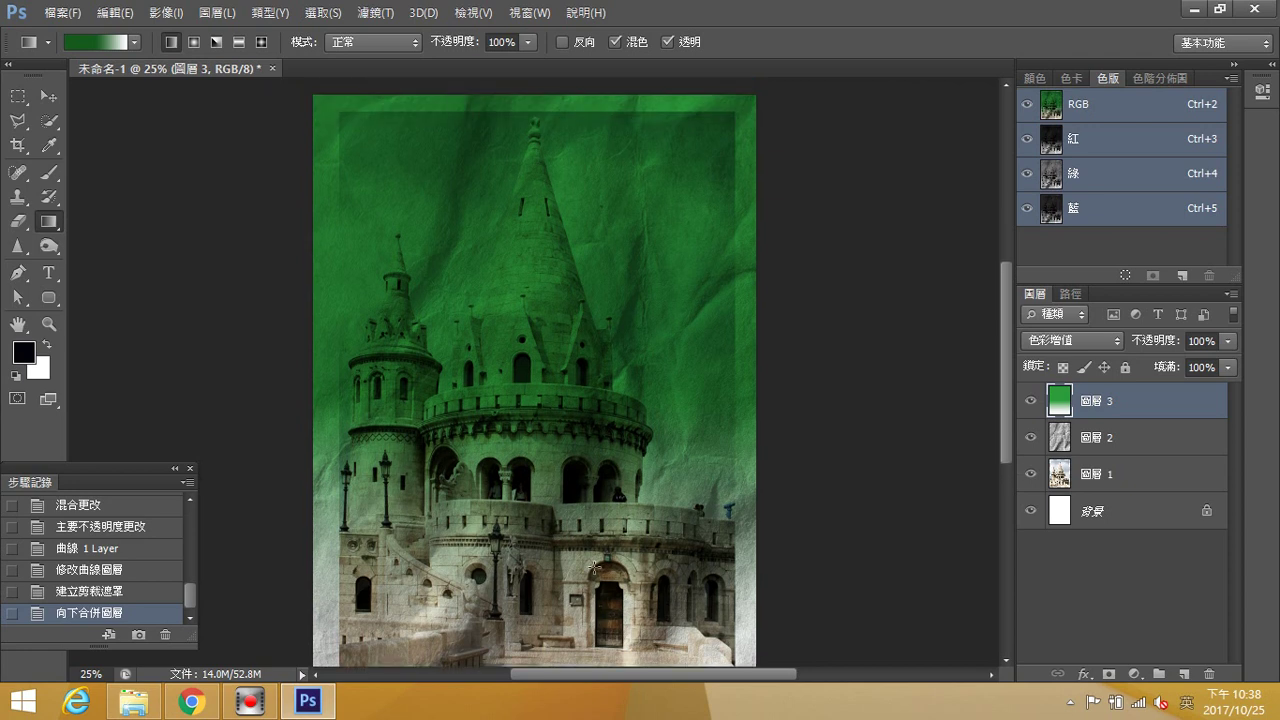
{"action": "scroll", "coordinate": [591, 567], "scroll_direction": "down", "scroll_amount": 1}
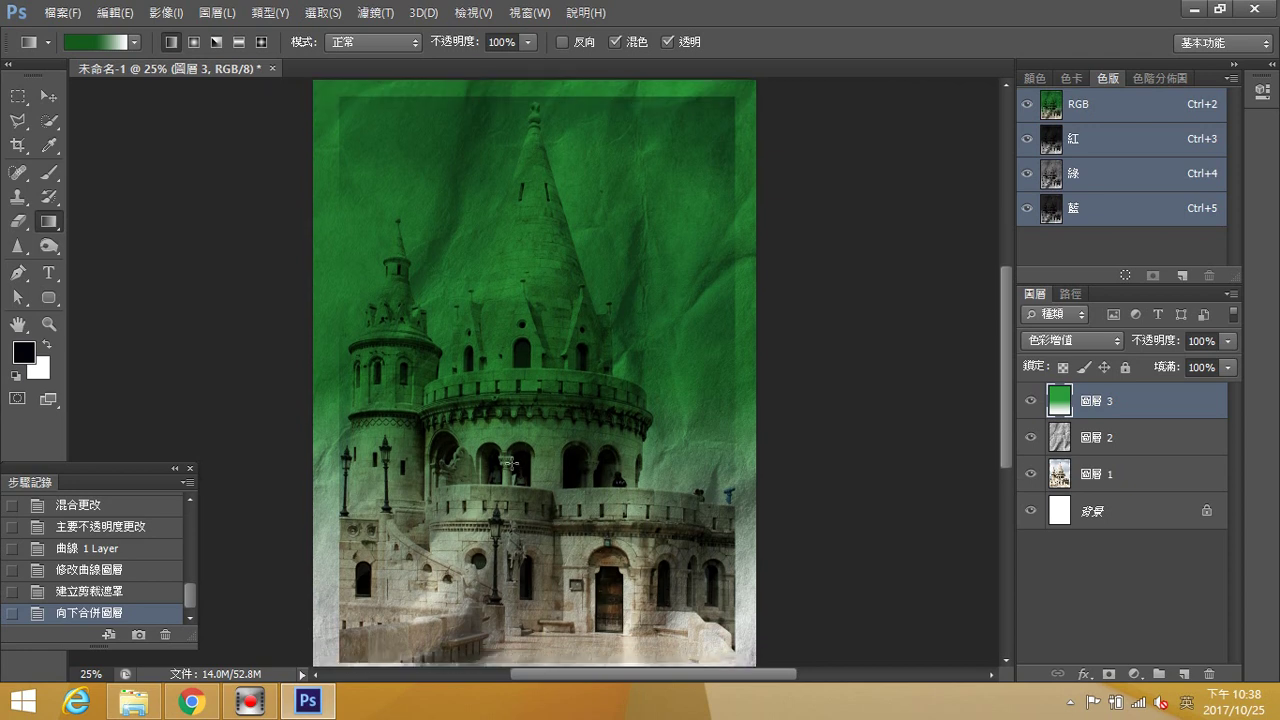
Open the cracked-ground texture 裂痕.jpg from the desktop.
{"action": "left_click", "coordinate": [62, 13]}
{"action": "left_click", "coordinate": [86, 51]}
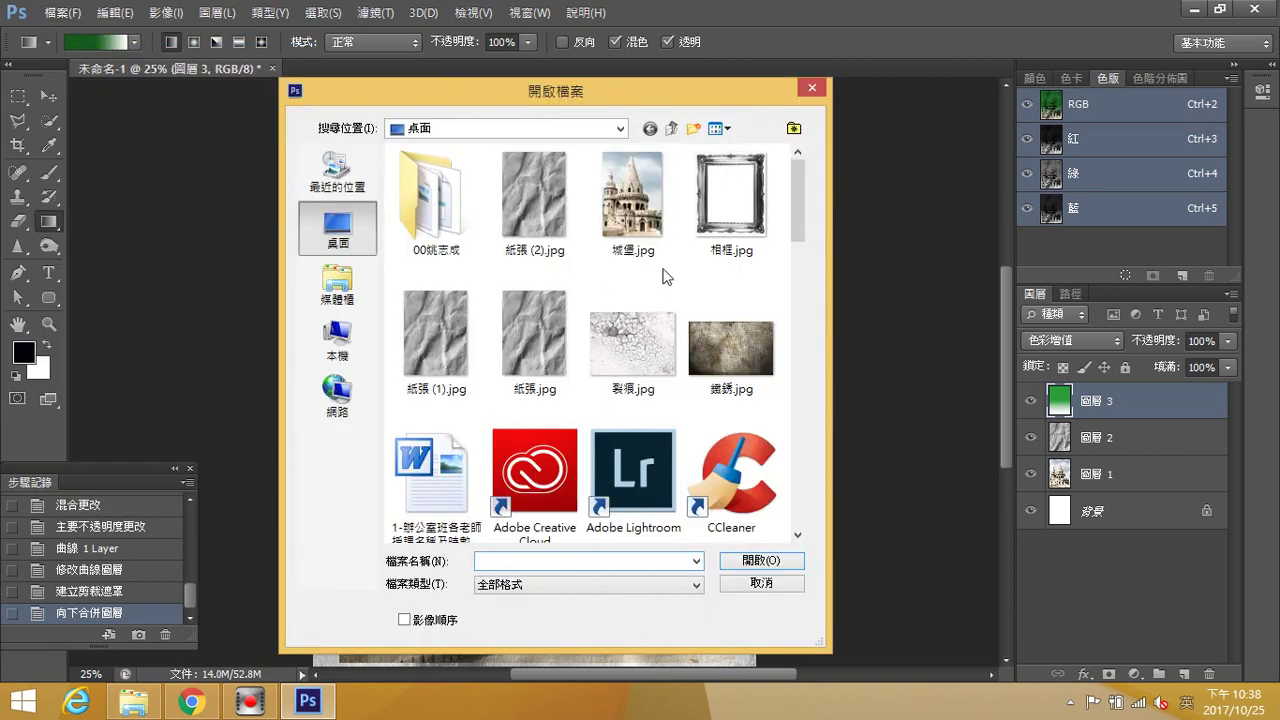
{"action": "left_click", "coordinate": [659, 323]}
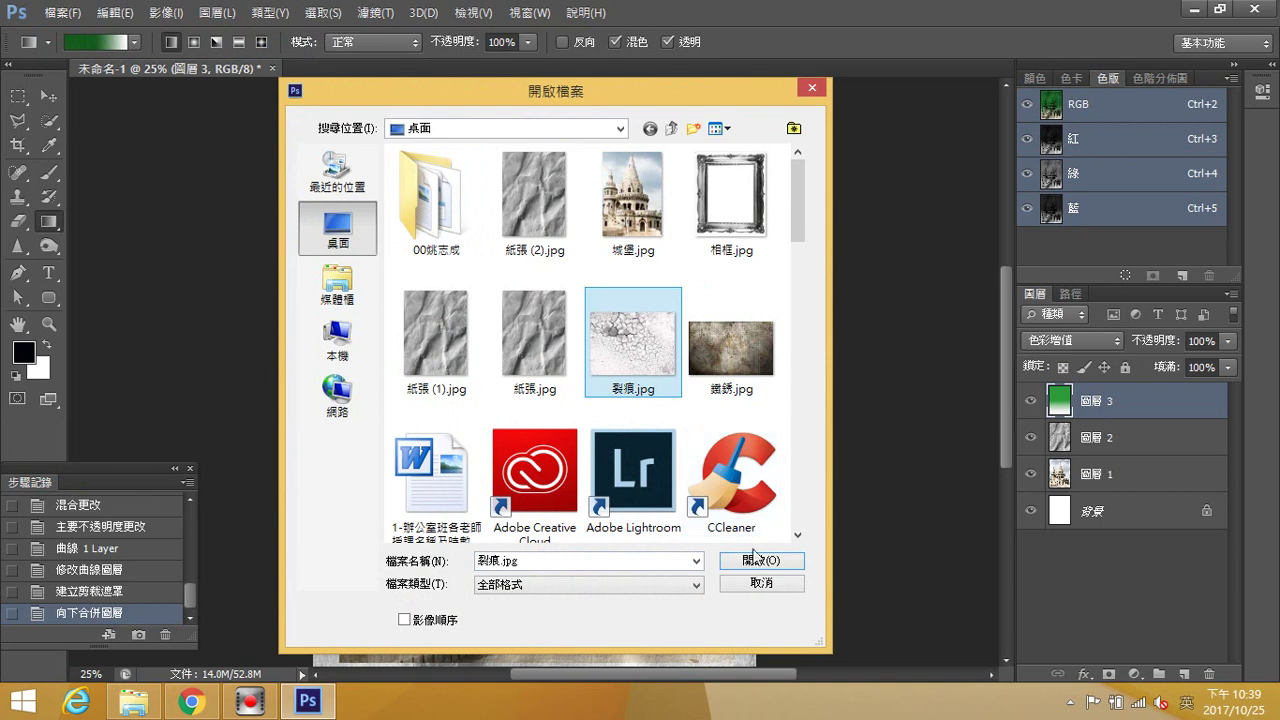
{"action": "left_click", "coordinate": [785, 561]}
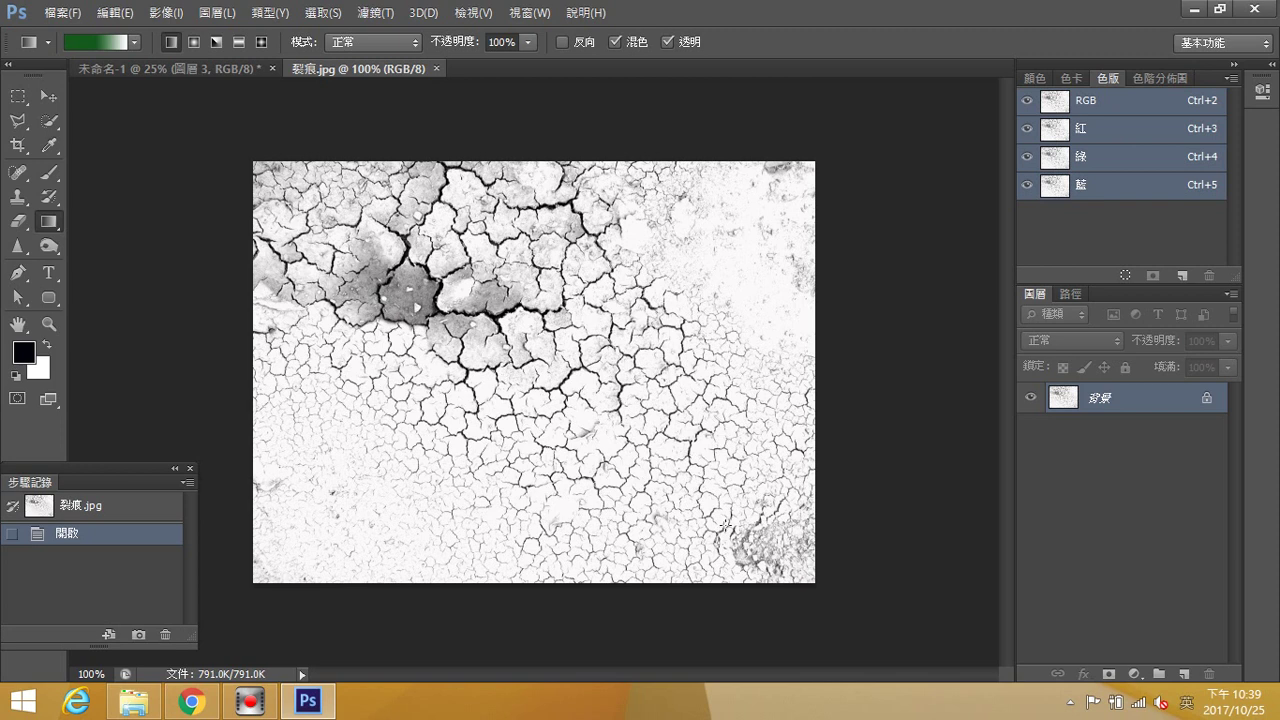
Rotate the crack texture canvas 90 degrees counter-clockwise and flip it horizontally.
{"action": "left_click", "coordinate": [170, 13]}
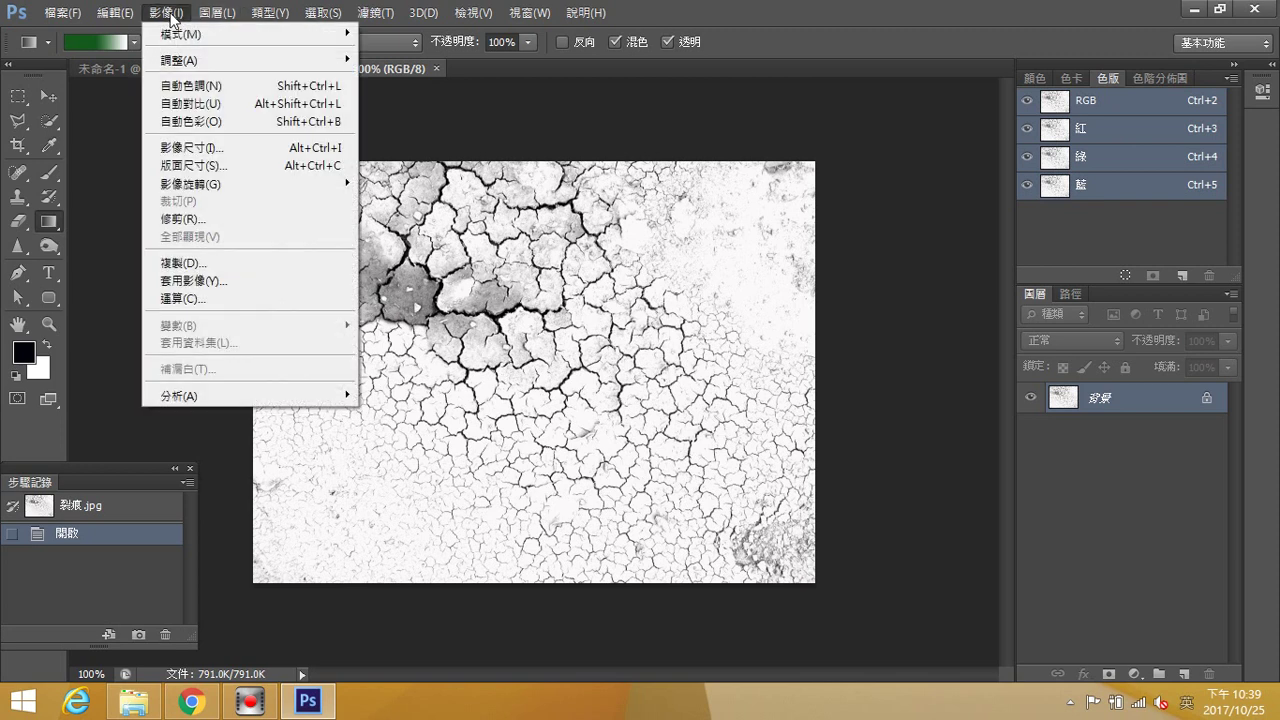
{"action": "mouse_move", "coordinate": [352, 188]}
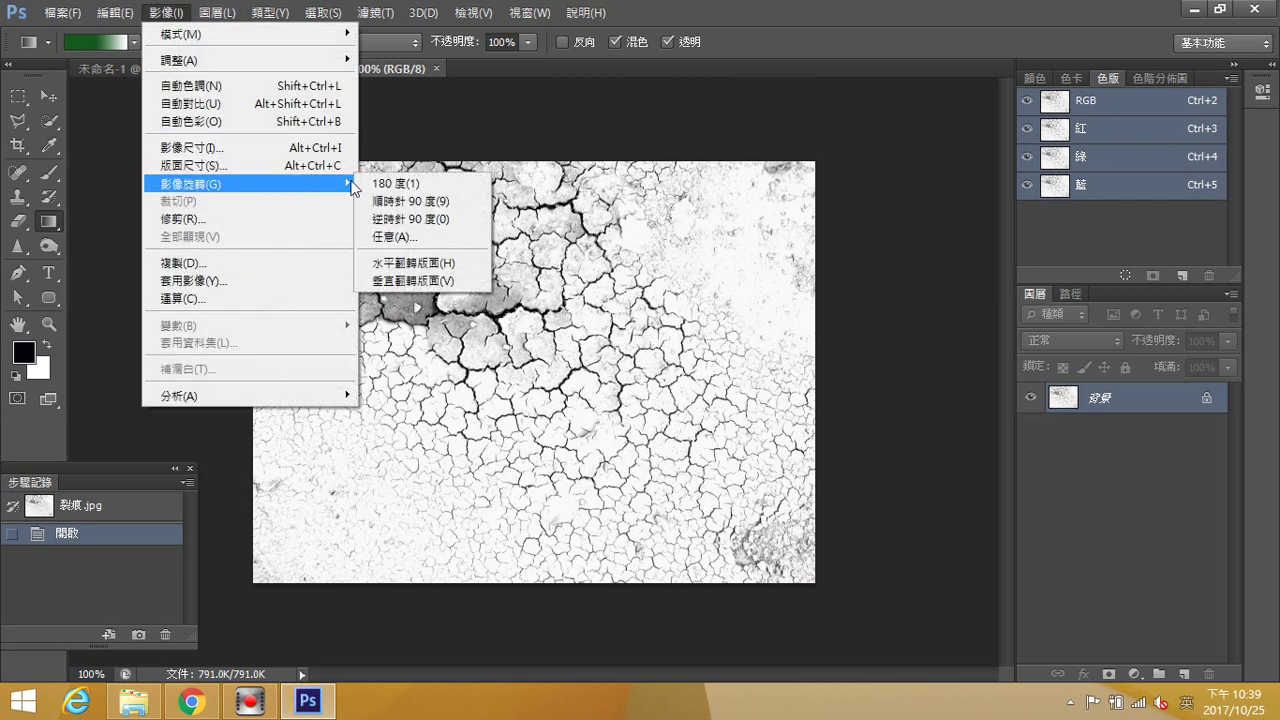
{"action": "left_click", "coordinate": [428, 219]}
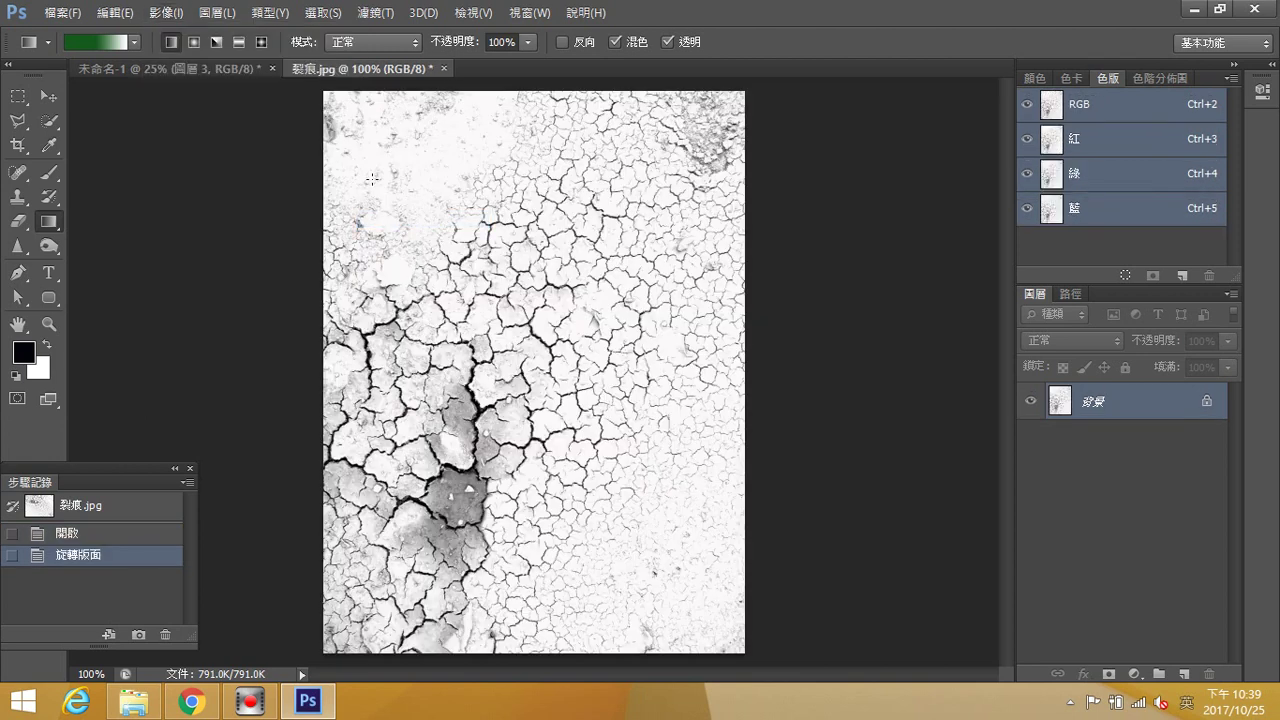
{"action": "left_click", "coordinate": [169, 15]}
{"action": "mouse_move", "coordinate": [340, 184]}
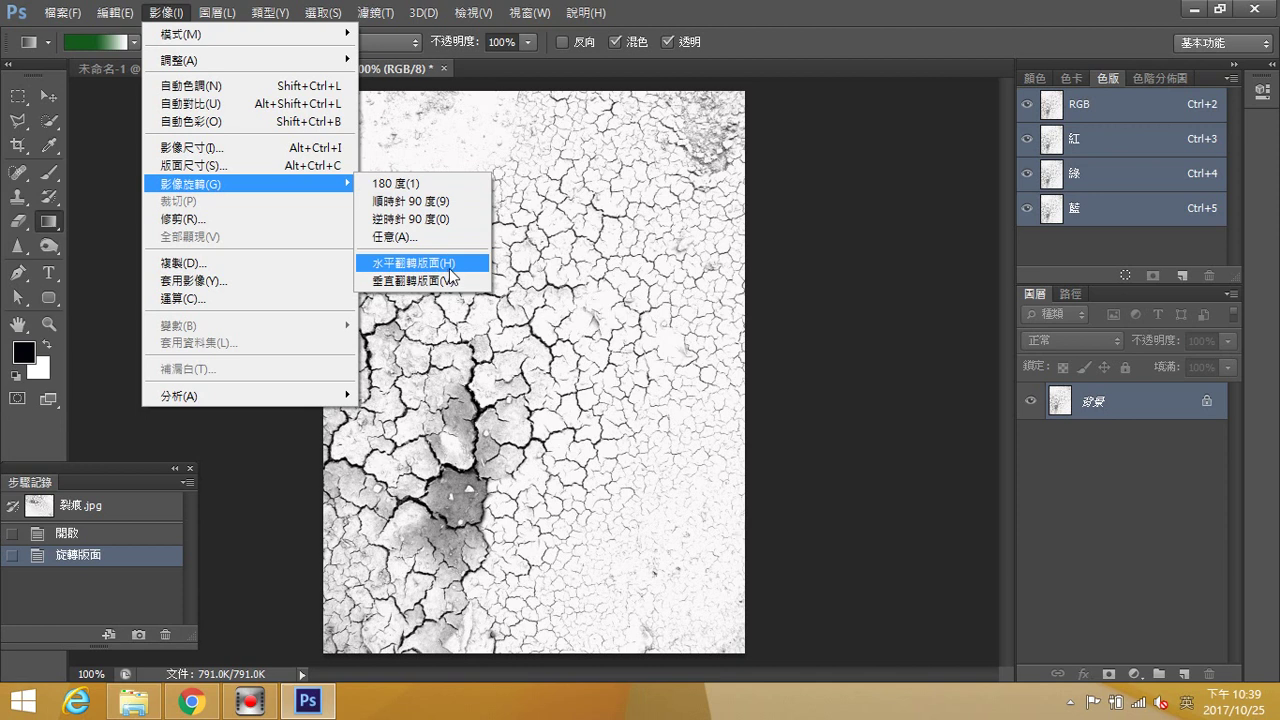
{"action": "left_click", "coordinate": [450, 270]}
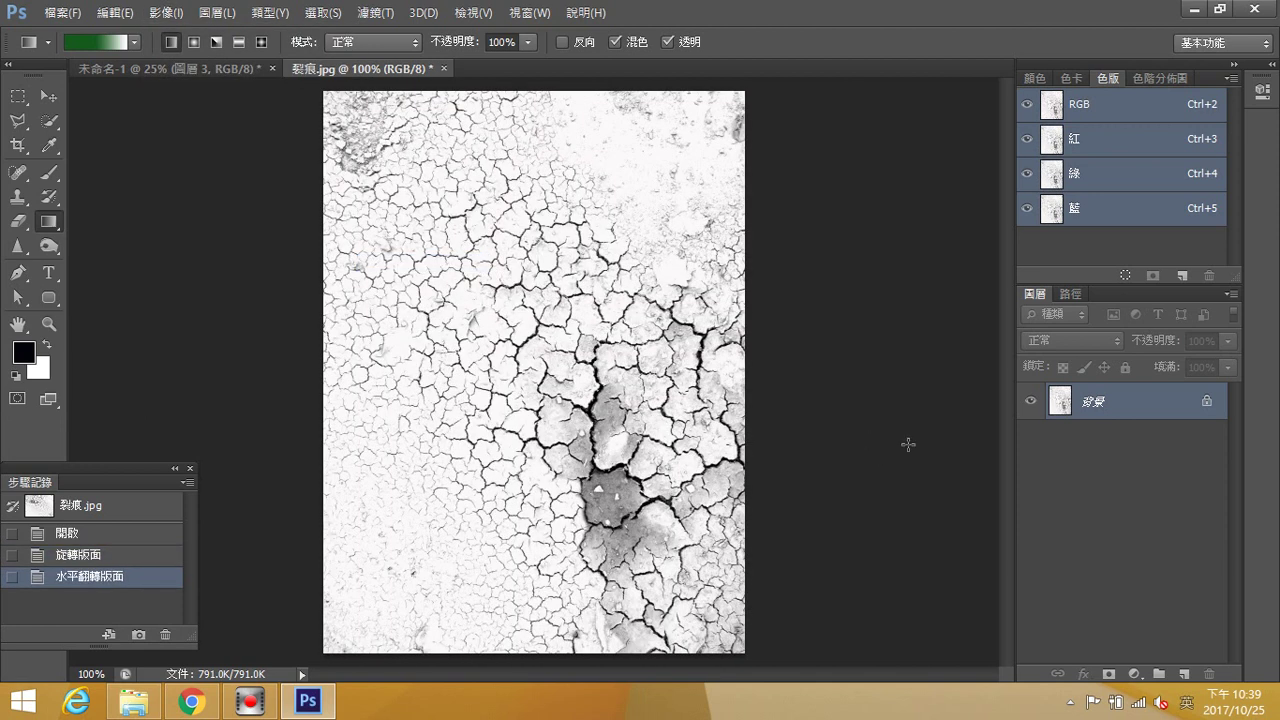
Tile both documents side by side, copy the crack texture into the castle composition as a layer, and close 裂痕.jpg without saving.
{"action": "left_click", "coordinate": [522, 14]}
{"action": "mouse_move", "coordinate": [562, 34]}
{"action": "left_click", "coordinate": [689, 84]}
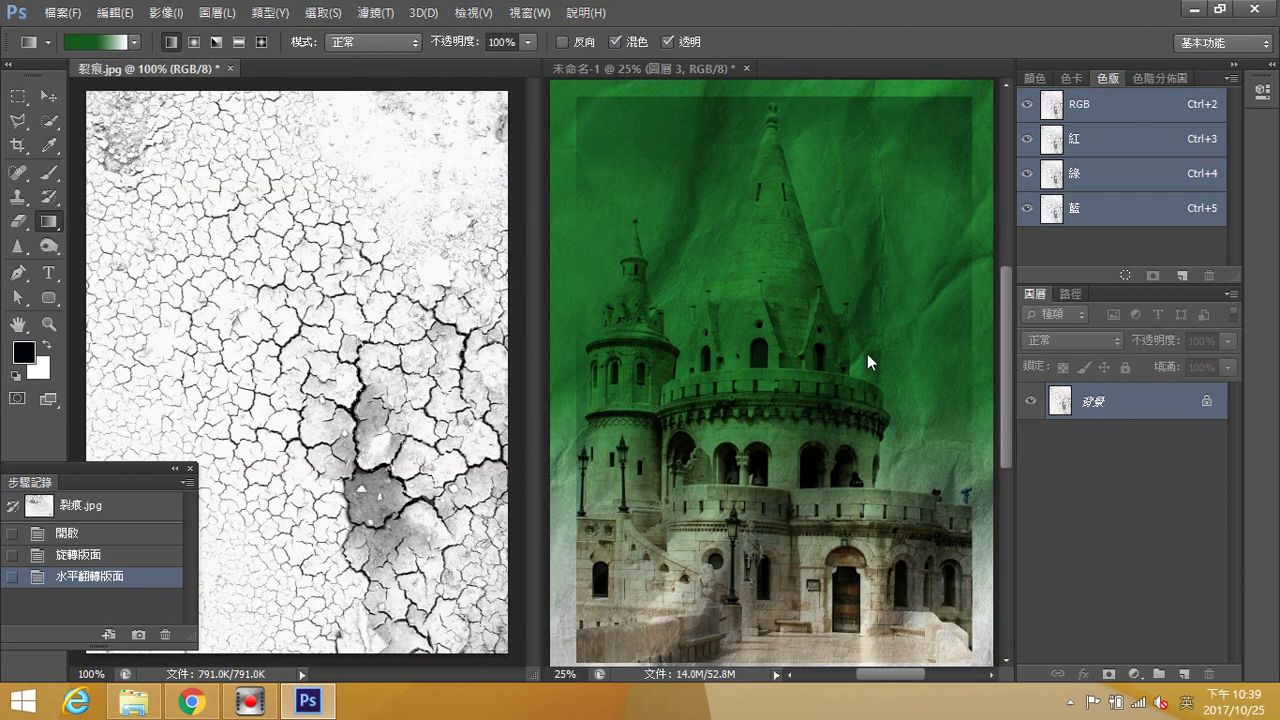
{"action": "left_click_drag", "start_coordinate": [1140, 405], "coordinate": [850, 390]}
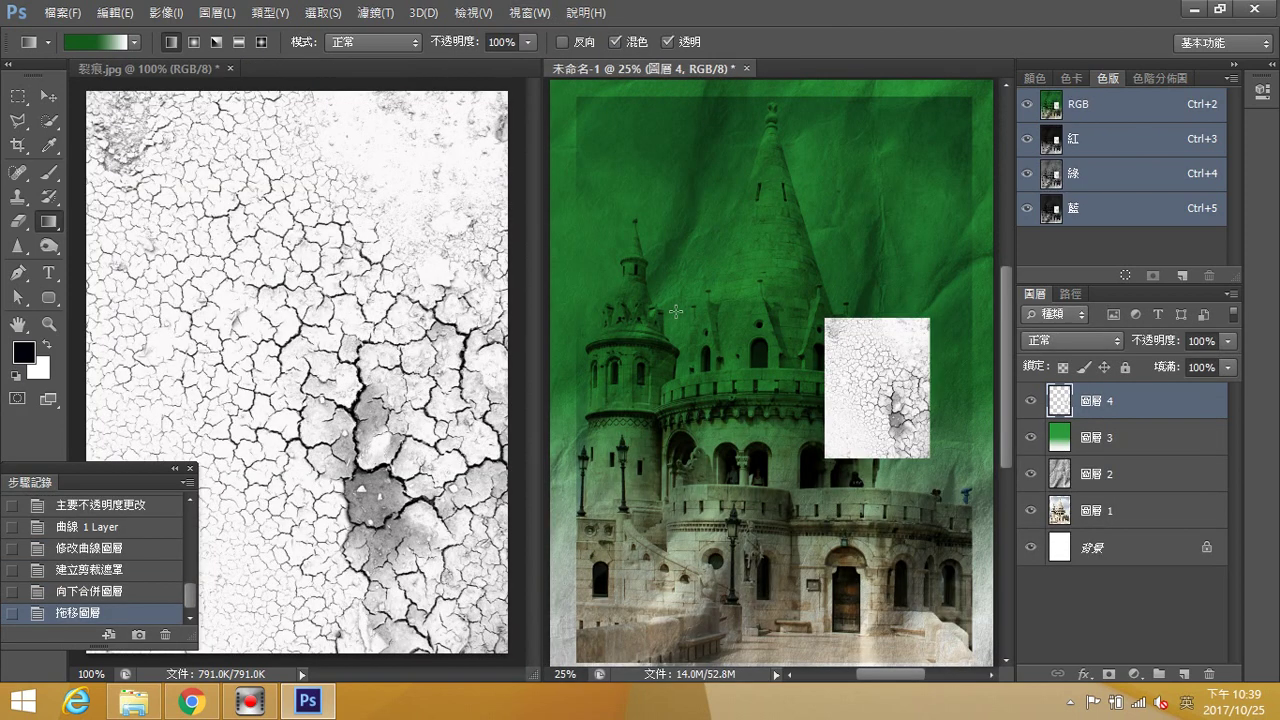
{"action": "left_click", "coordinate": [231, 68]}
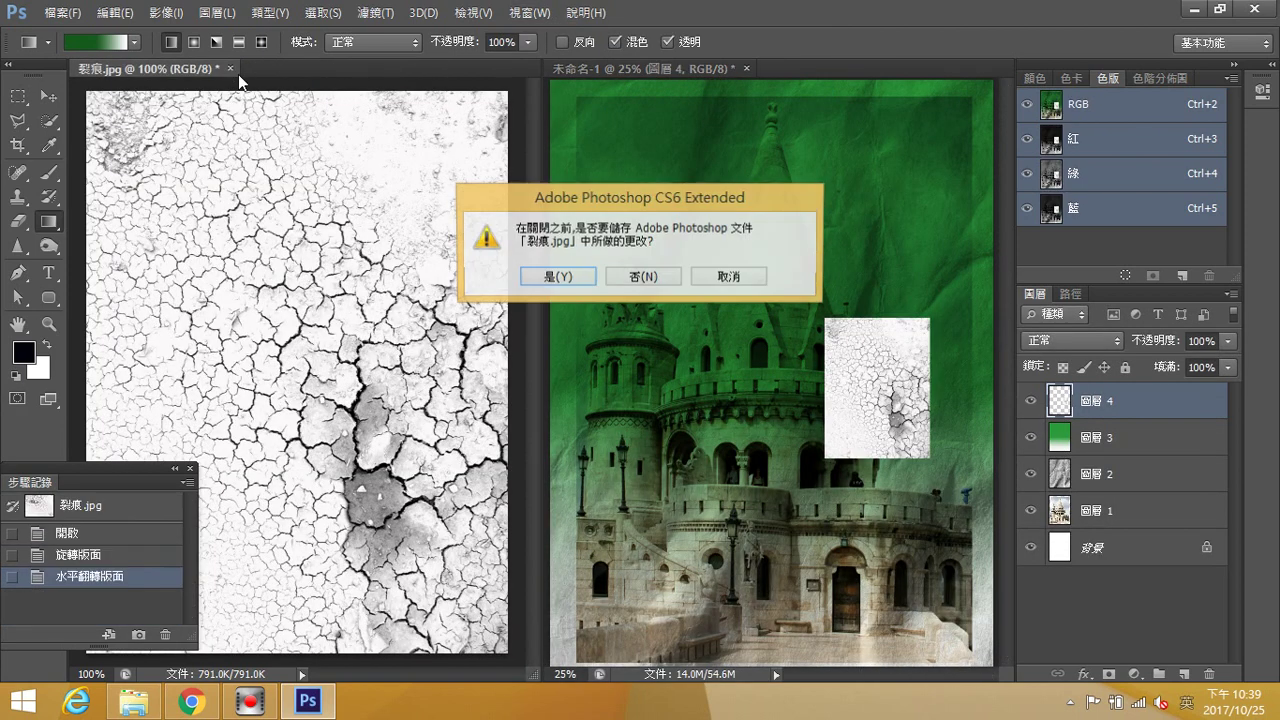
{"action": "left_click", "coordinate": [645, 277]}
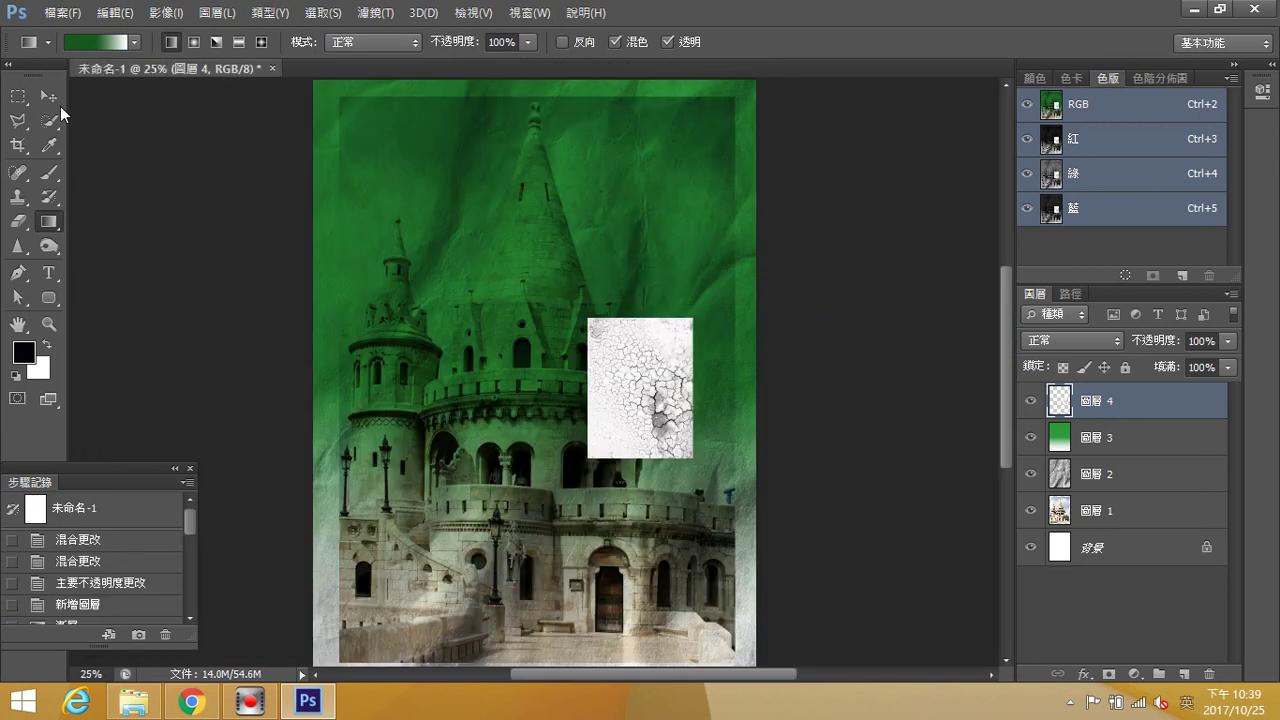
Move the crack texture to the page's upper-left corner and scale it to 420% width and 433% height to cover the page.
{"action": "key", "text": "v"}
{"action": "left_click_drag", "start_coordinate": [643, 384], "coordinate": [366, 143]}
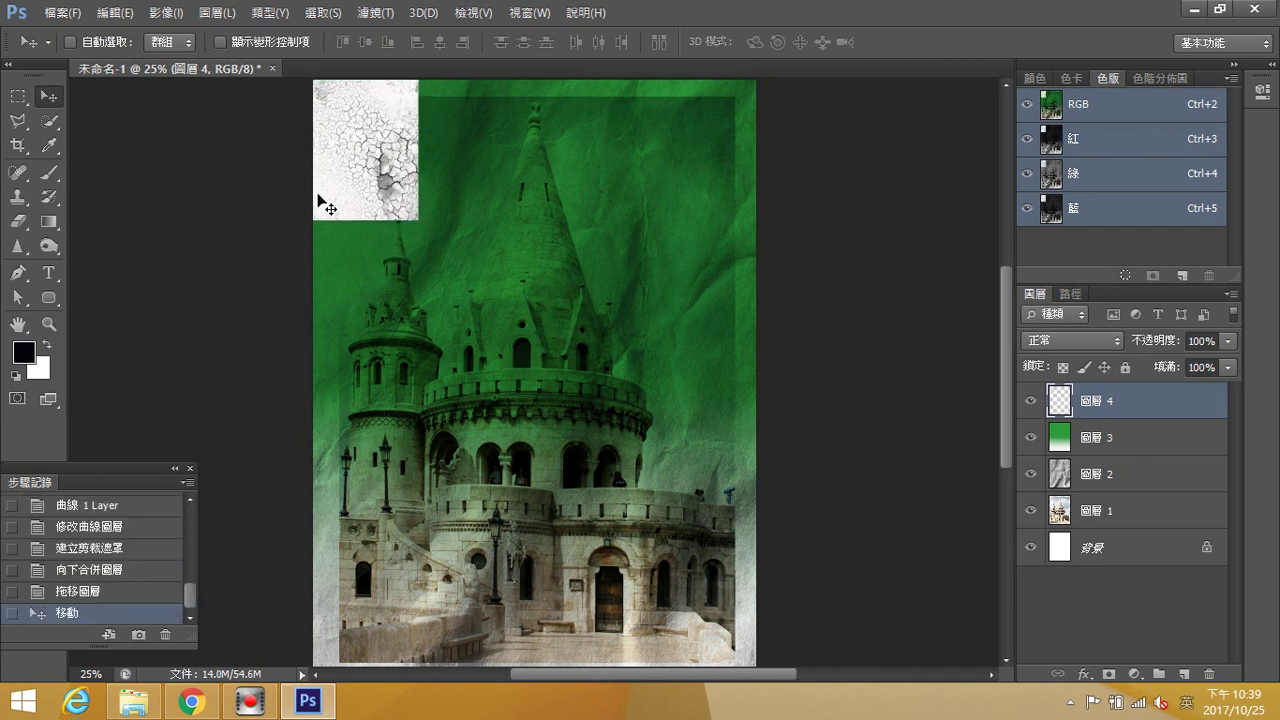
{"action": "left_click", "coordinate": [115, 12]}
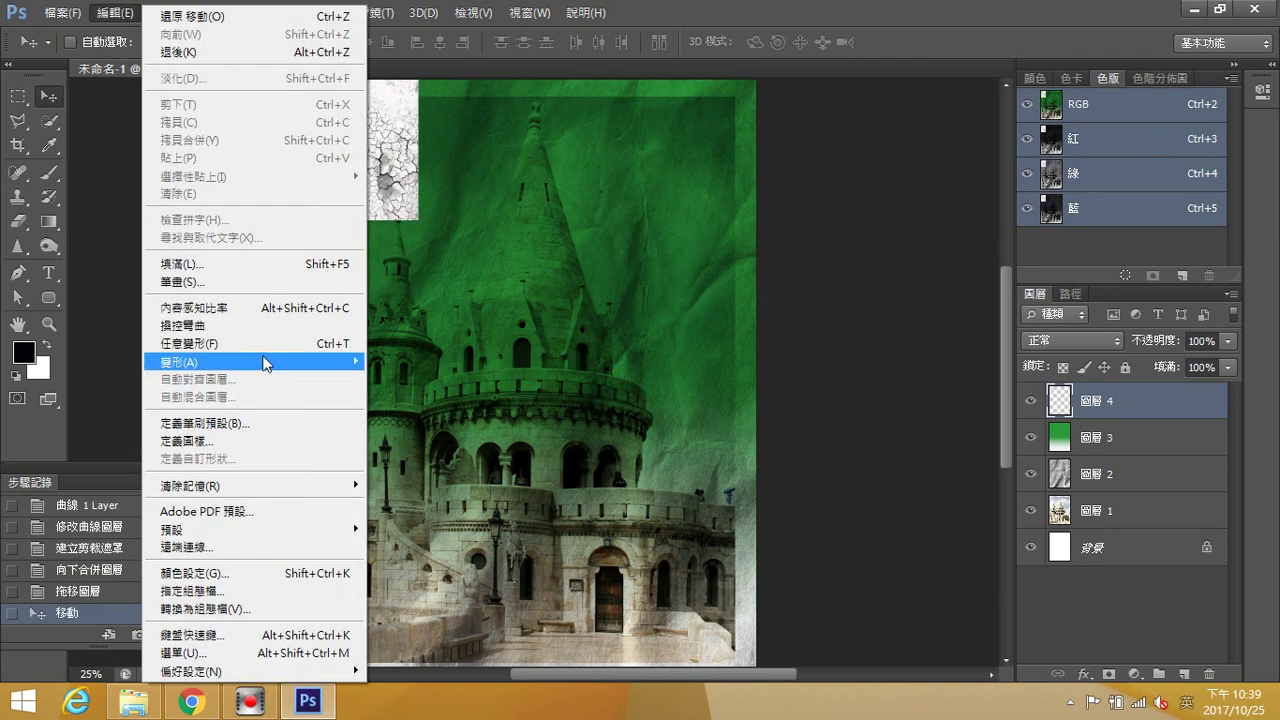
{"action": "mouse_move", "coordinate": [268, 361]}
{"action": "left_click", "coordinate": [398, 387]}
{"action": "left_click_drag", "start_coordinate": [418, 220], "coordinate": [752, 572]}
{"action": "scroll", "coordinate": [857, 469], "scroll_direction": "up", "scroll_amount": 5}
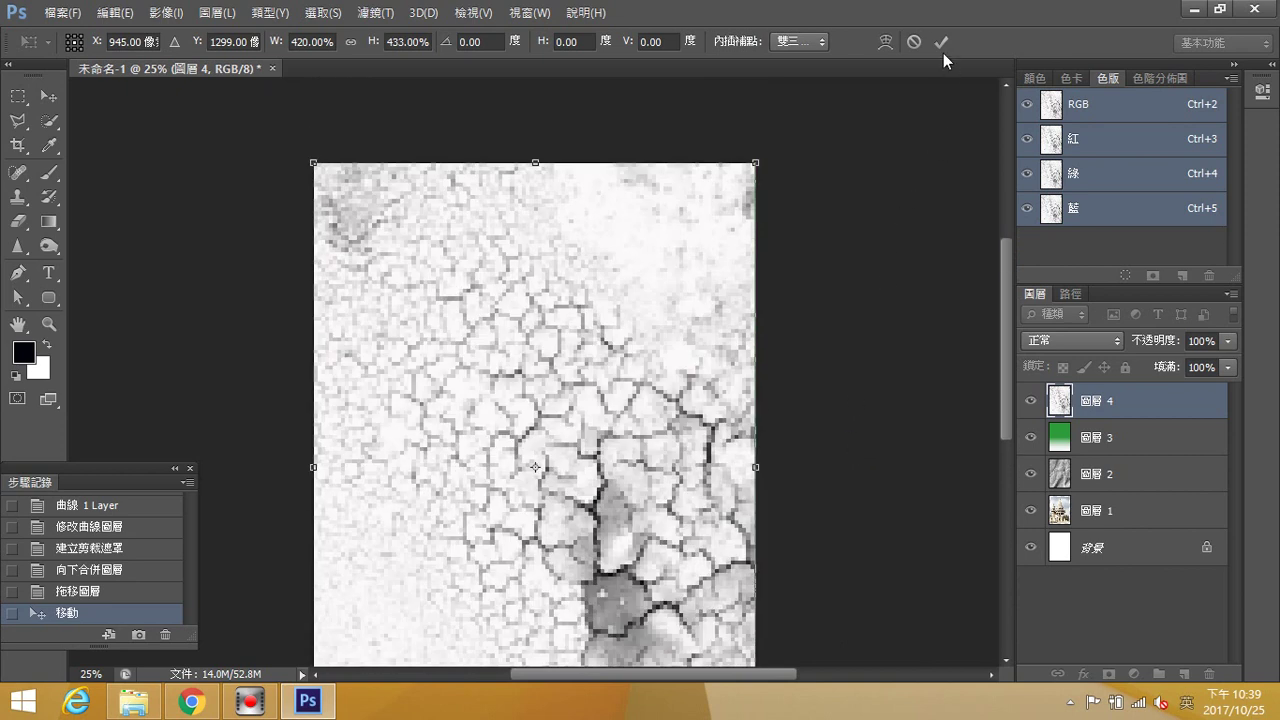
{"action": "left_click", "coordinate": [942, 44]}
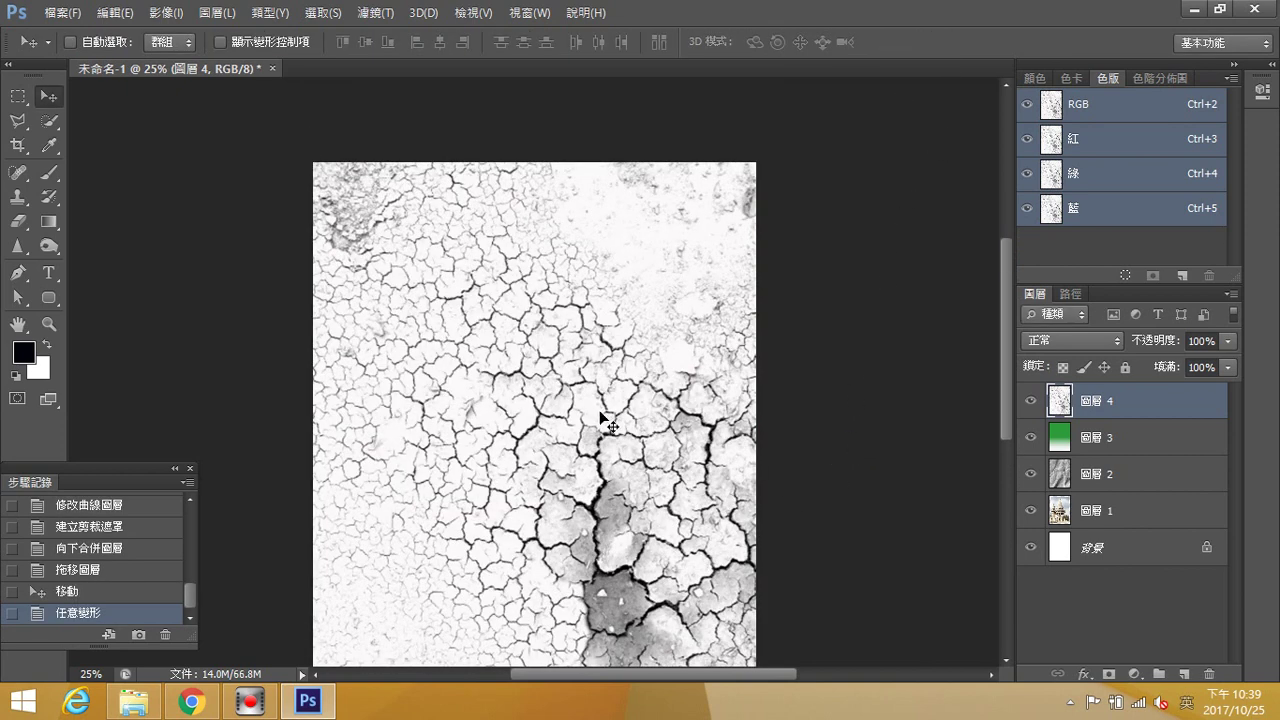
Hide 圖層 4, 圖層 3, 圖層 2 and the white background layer, and make the castle layer 圖層 1 active.
{"action": "scroll", "coordinate": [604, 419], "scroll_direction": "down", "scroll_amount": 3}
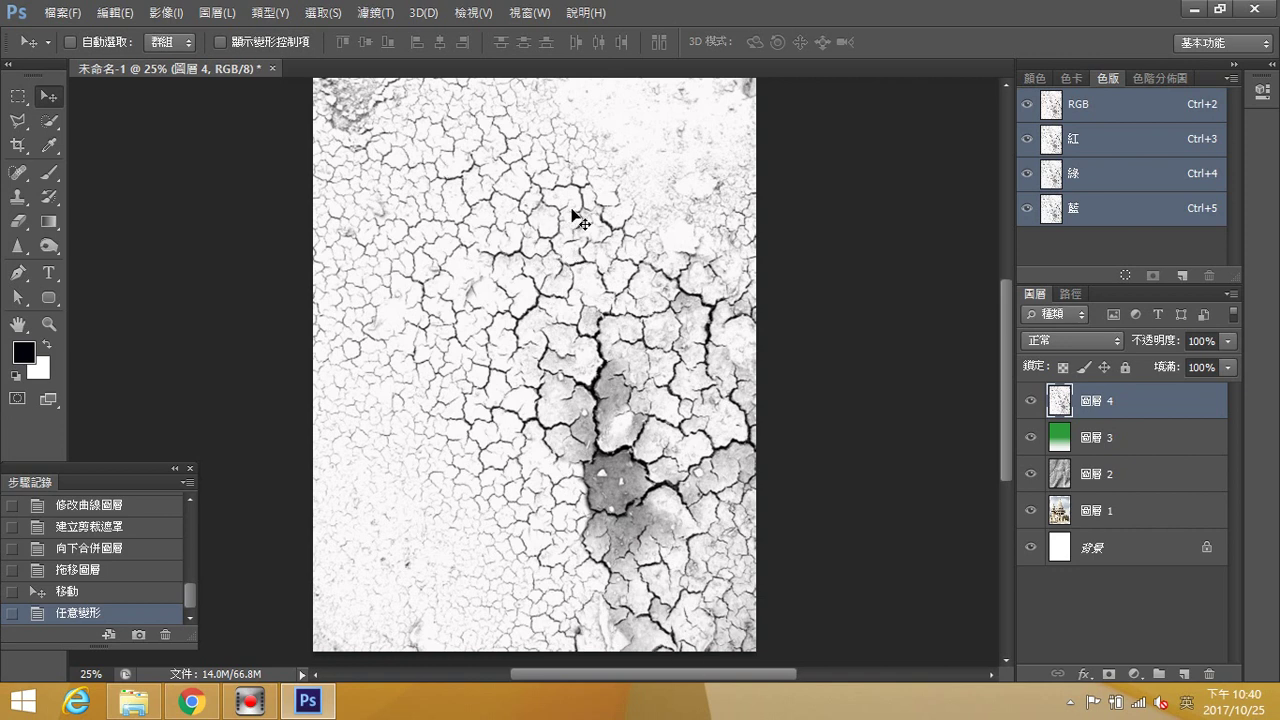
{"action": "left_click", "coordinate": [1031, 404]}
{"action": "left_click", "coordinate": [1031, 437]}
{"action": "left_click", "coordinate": [1030, 474]}
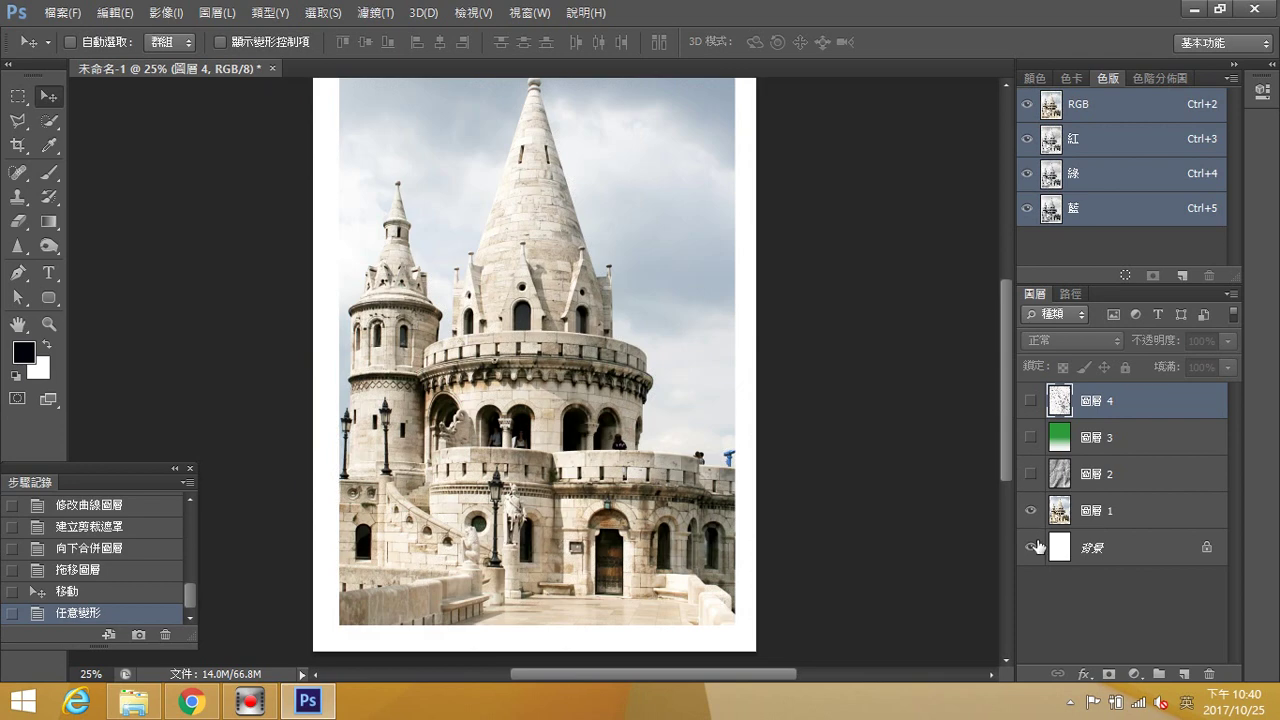
{"action": "left_click", "coordinate": [1031, 547]}
{"action": "left_click", "coordinate": [1106, 512]}
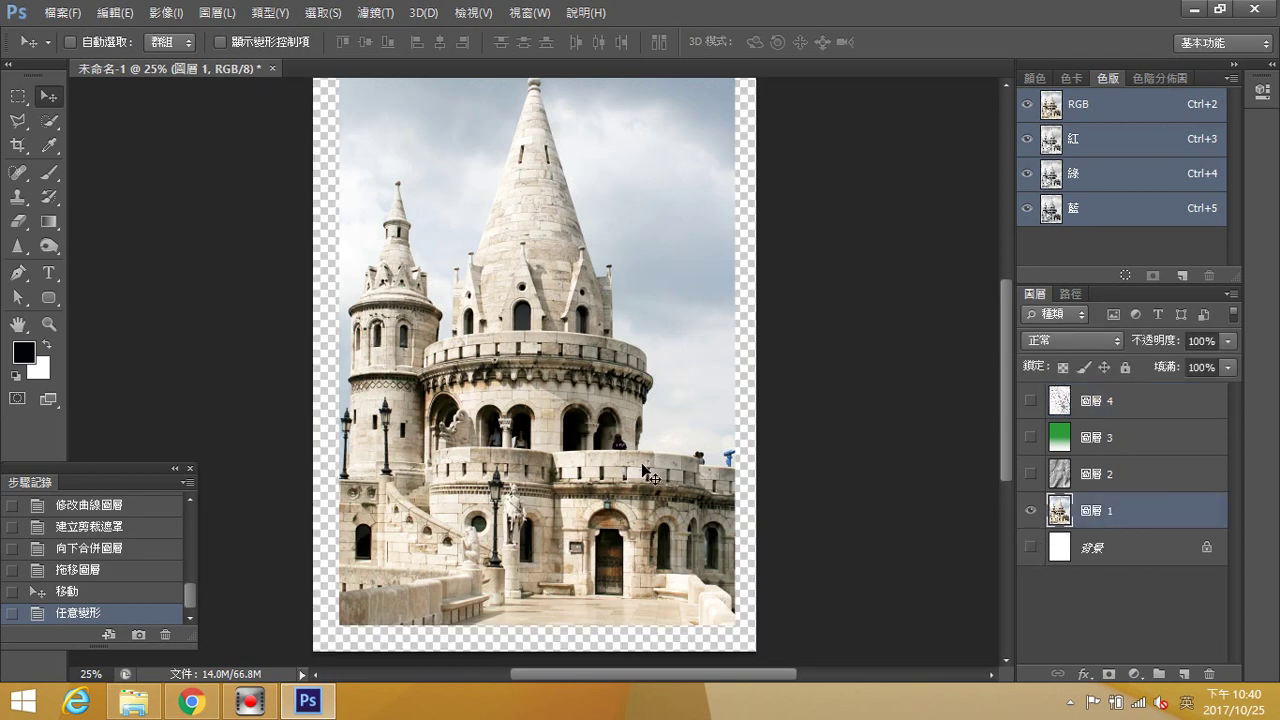
{"action": "left_click_drag", "start_coordinate": [643, 465], "coordinate": [645, 467]}
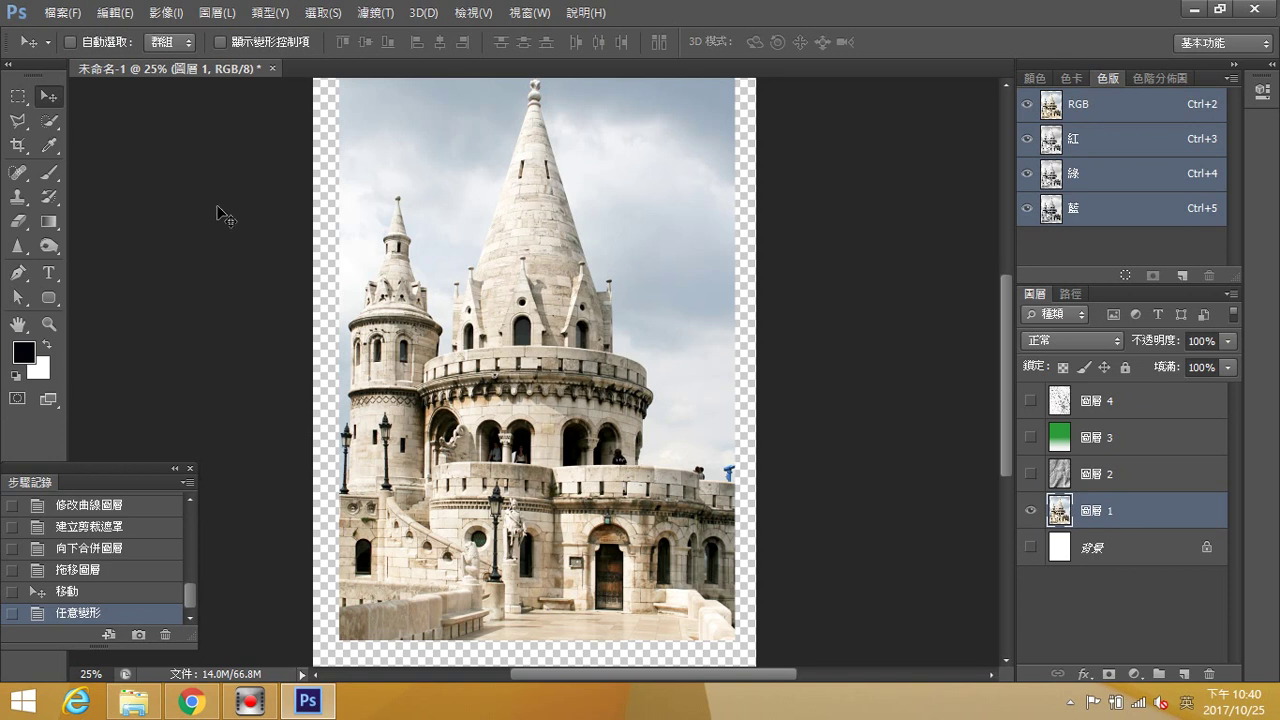
Try selecting the castle's main tower with the Quick Selection tool, and clear the selection.
{"action": "left_click", "coordinate": [51, 121]}
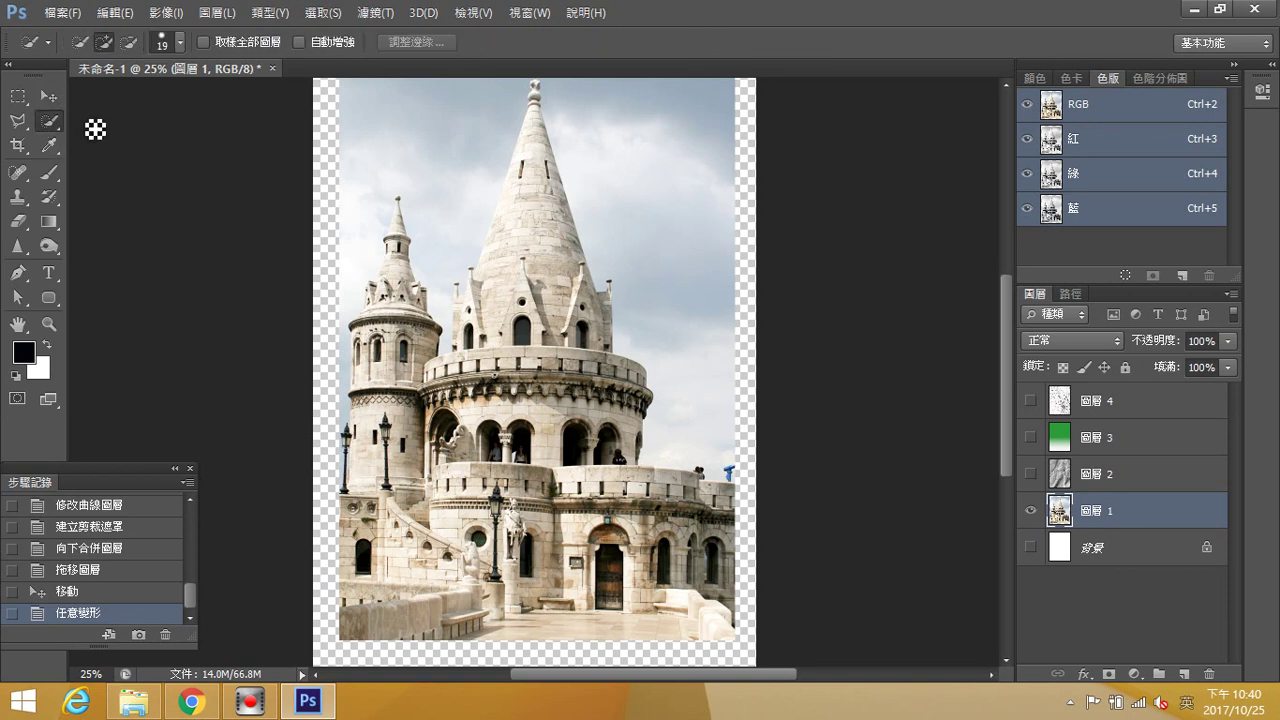
{"action": "left_click", "coordinate": [538, 135]}
{"action": "mouse_move", "coordinate": [541, 187]}
{"action": "left_mouse_down"}
{"action": "mouse_move", "coordinate": [538, 272]}
{"action": "mouse_move", "coordinate": [564, 406]}
{"action": "mouse_move", "coordinate": [528, 519]}
{"action": "mouse_move", "coordinate": [480, 533]}
{"action": "mouse_move", "coordinate": [616, 540]}
{"action": "mouse_move", "coordinate": [670, 567]}
{"action": "mouse_move", "coordinate": [650, 597]}
{"action": "mouse_move", "coordinate": [436, 596]}
{"action": "mouse_move", "coordinate": [679, 533]}
{"action": "mouse_move", "coordinate": [567, 436]}
{"action": "mouse_move", "coordinate": [595, 387]}
{"action": "mouse_move", "coordinate": [545, 337]}
{"action": "mouse_move", "coordinate": [541, 304]}
{"action": "mouse_move", "coordinate": [495, 295]}
{"action": "left_mouse_up"}
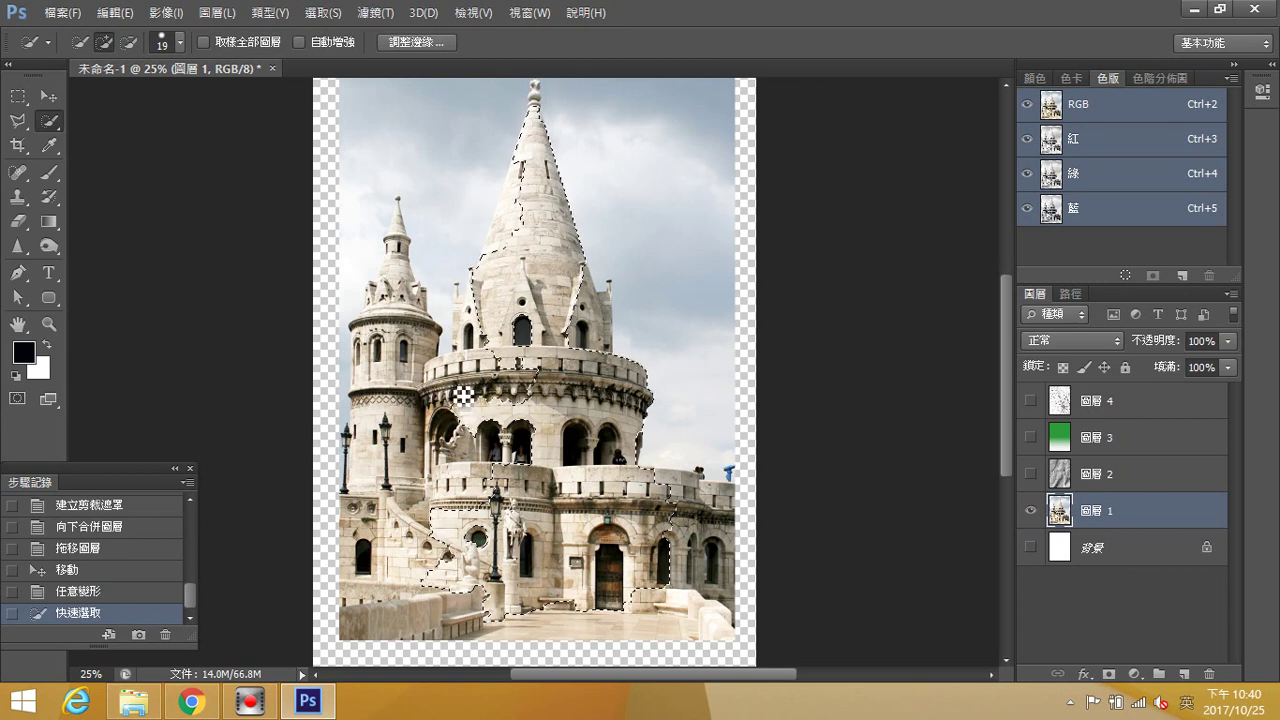
{"action": "key", "text": "ctrl+d"}
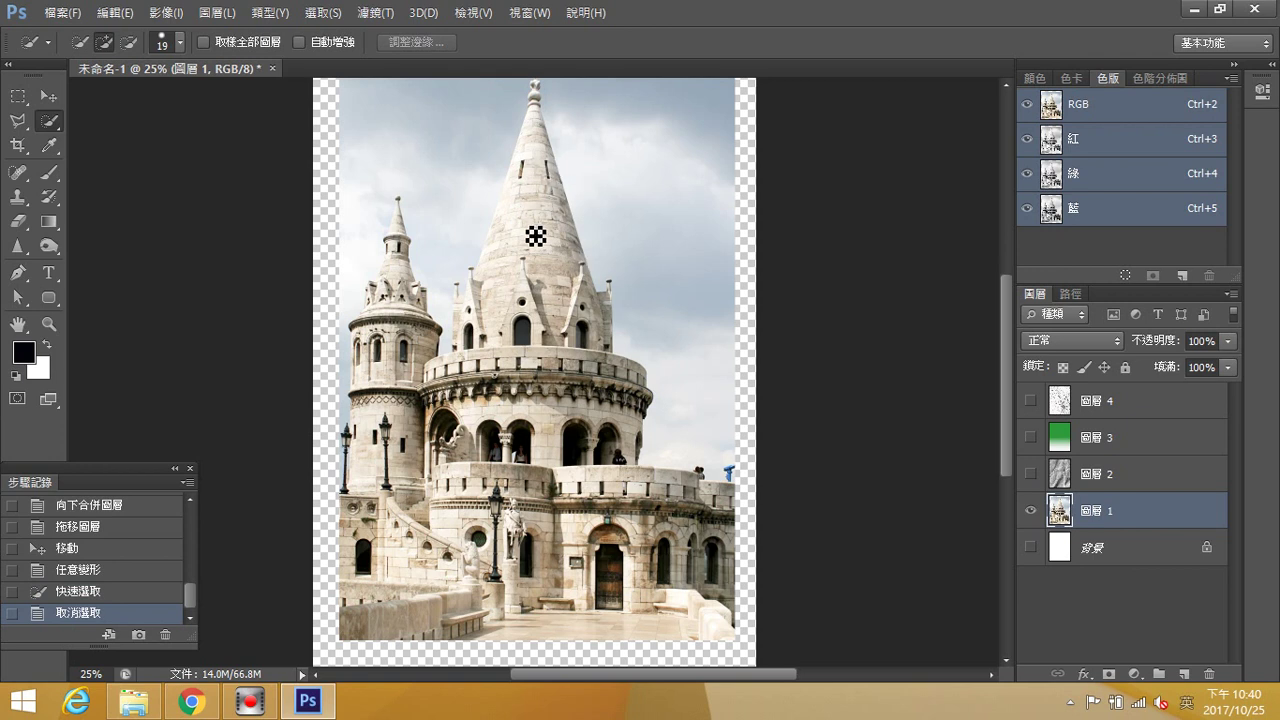
Start a 顏色範圍 selection on the castle photo by sampling the sky between the two towers' tops.
{"action": "scroll", "coordinate": [509, 233], "scroll_direction": "up", "scroll_amount": 1}
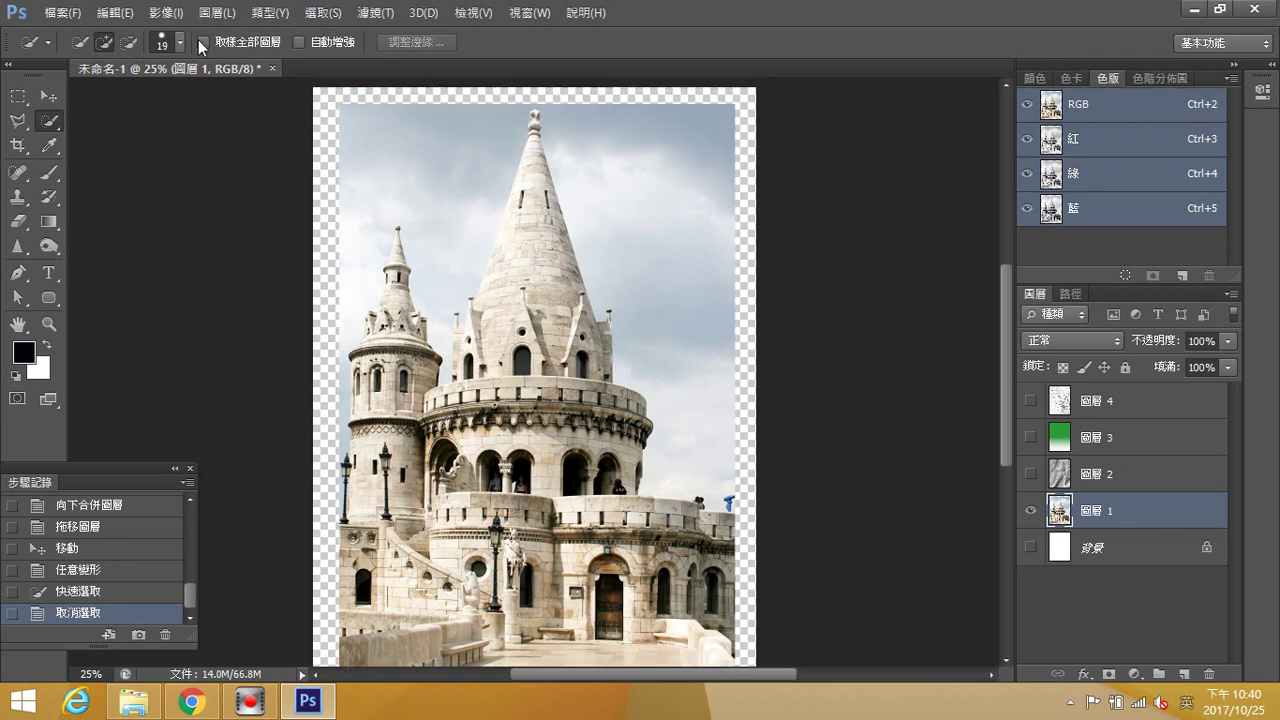
{"action": "left_click", "coordinate": [323, 13]}
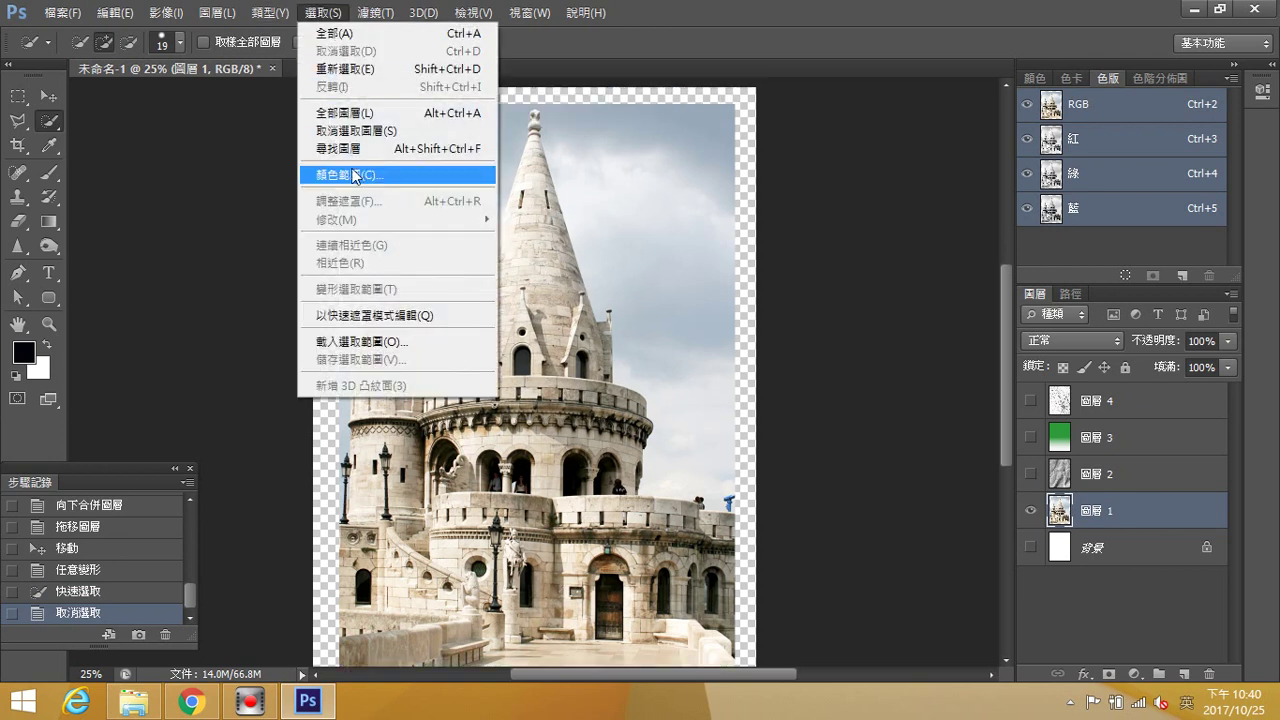
{"action": "left_click", "coordinate": [356, 177]}
{"action": "left_click", "coordinate": [429, 169]}
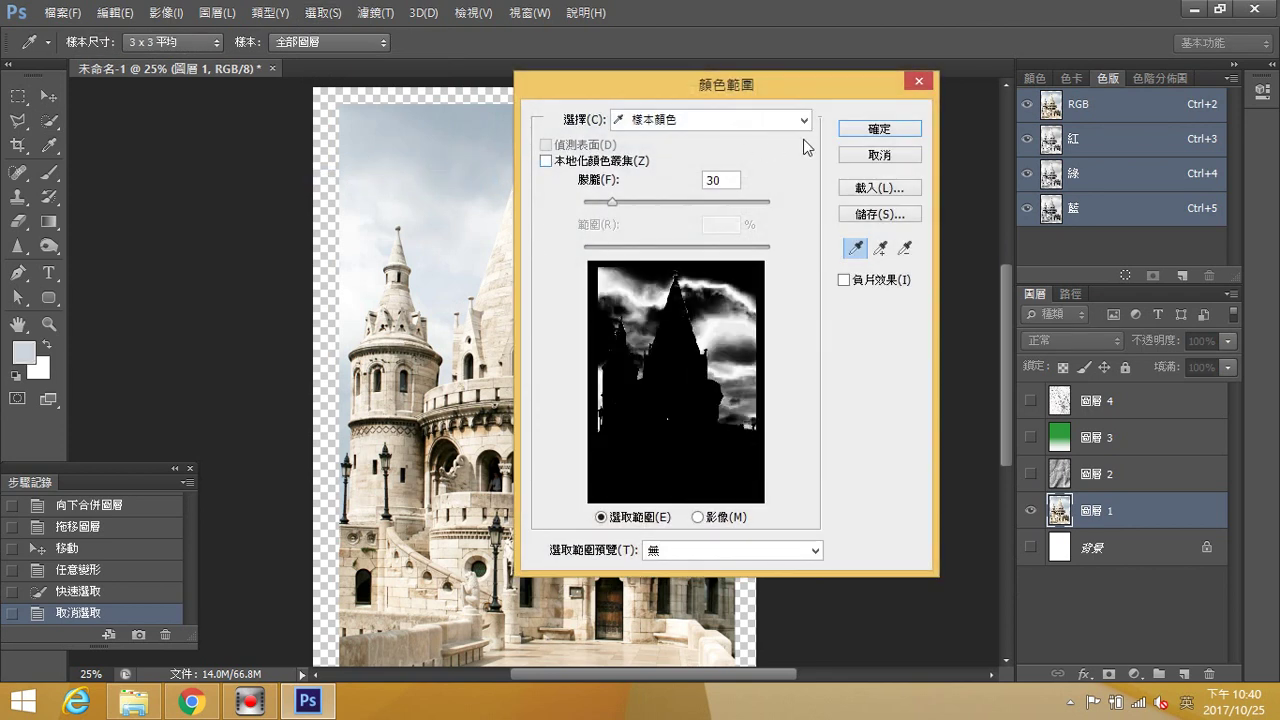
Add the dark upper clouds and the pale sky beside the main spire to the colour range, with fuzziness 21.
{"action": "left_click_drag", "start_coordinate": [739, 100], "coordinate": [906, 173]}
{"action": "left_click", "coordinate": [1046, 320]}
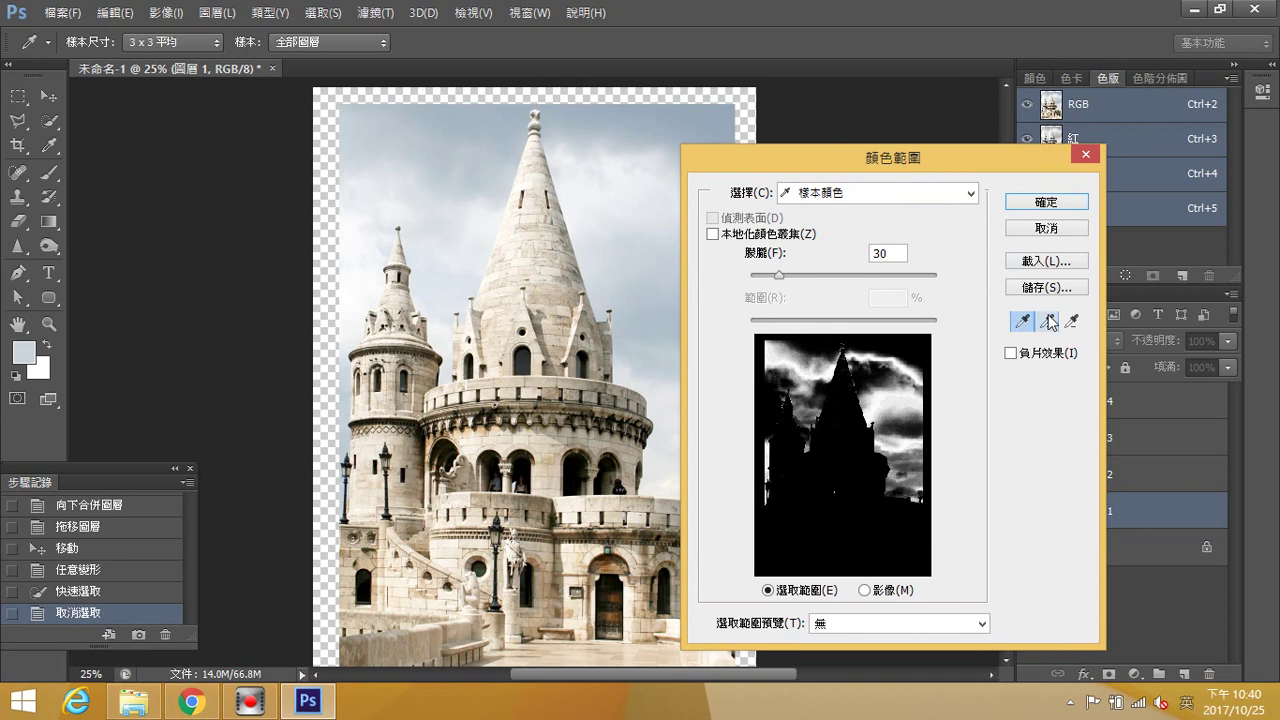
{"action": "mouse_move", "coordinate": [779, 275]}
{"action": "left_mouse_down"}
{"action": "mouse_move", "coordinate": [819, 276]}
{"action": "mouse_move", "coordinate": [779, 276]}
{"action": "left_mouse_up"}
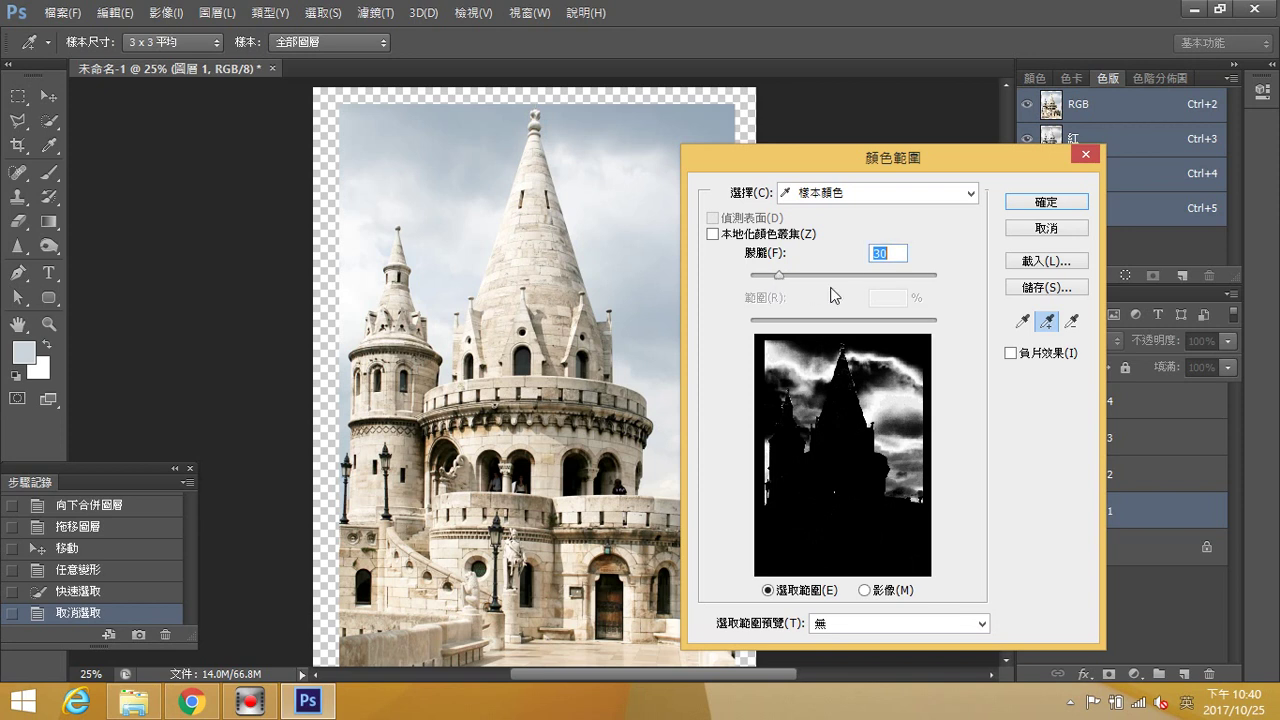
{"action": "left_click_drag", "start_coordinate": [1050, 212], "coordinate": [1024, 226]}
{"action": "left_click", "coordinate": [679, 117]}
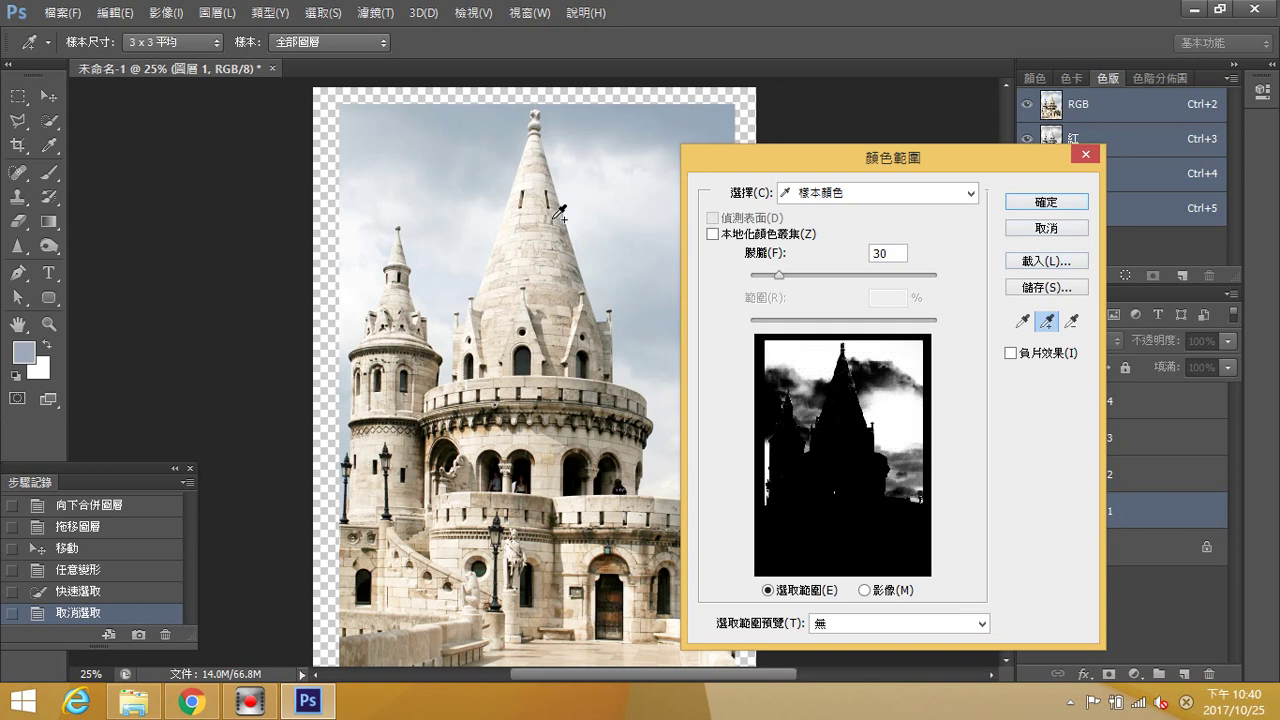
{"action": "left_click", "coordinate": [457, 207]}
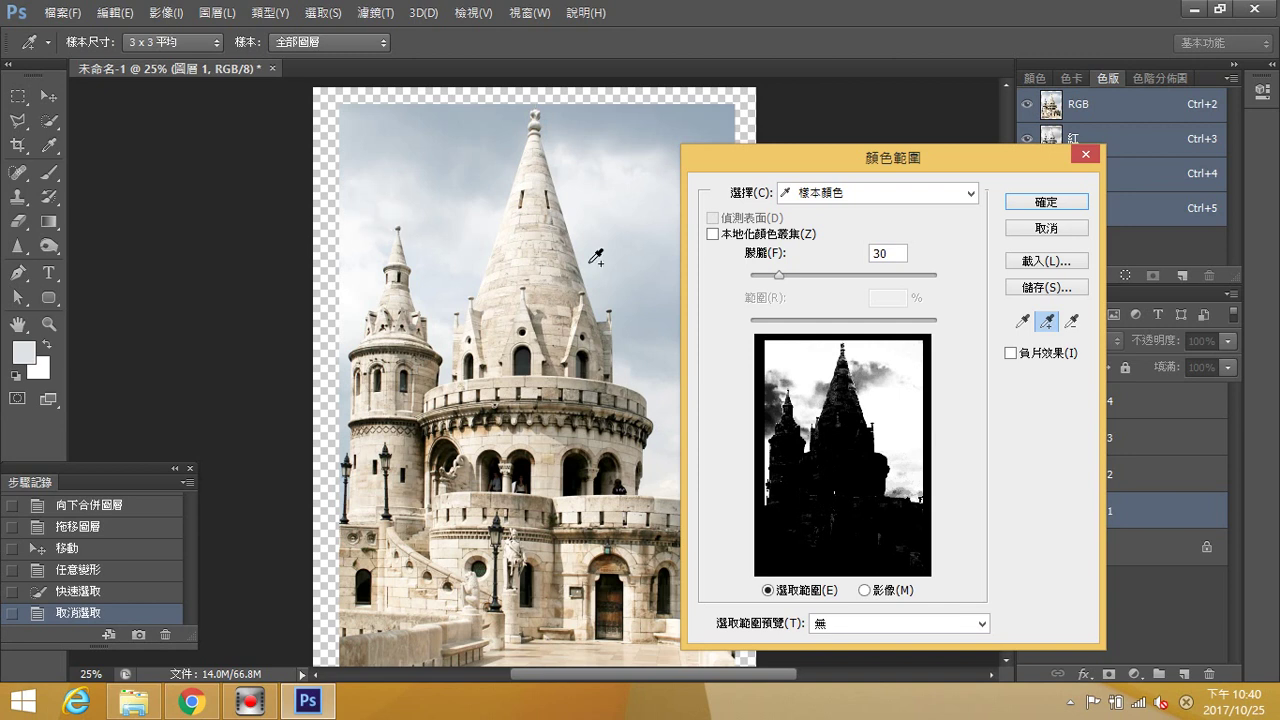
{"action": "mouse_move", "coordinate": [779, 275]}
{"action": "left_mouse_down"}
{"action": "mouse_move", "coordinate": [790, 276]}
{"action": "mouse_move", "coordinate": [747, 276]}
{"action": "mouse_move", "coordinate": [770, 277]}
{"action": "left_mouse_up"}
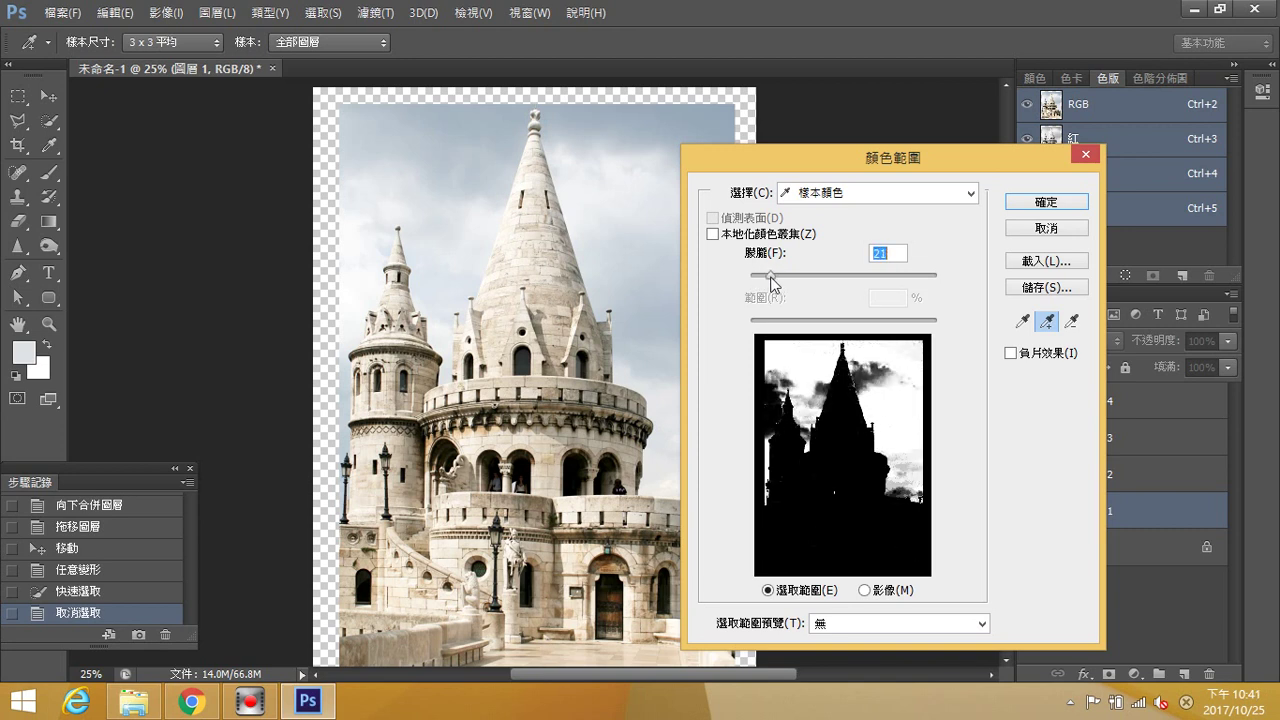
{"action": "left_click", "coordinate": [1046, 202]}
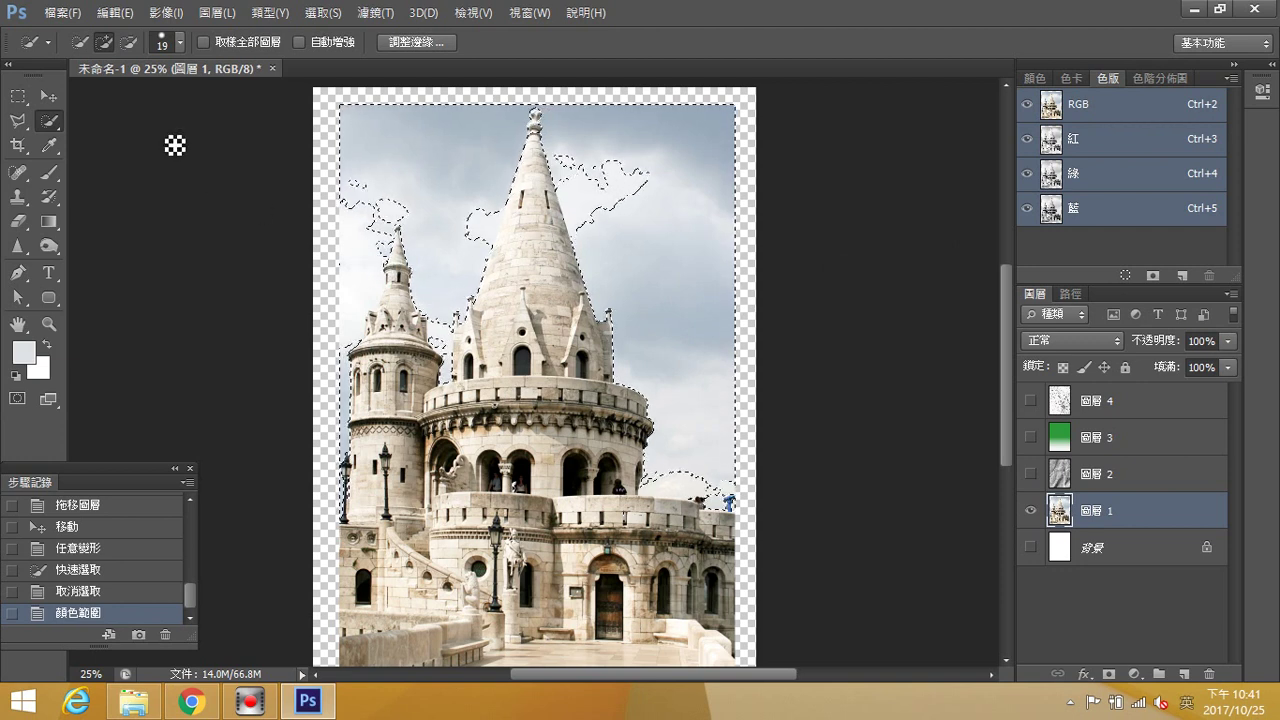
Add missed sky patches around the two spires to the selection with the Quick Selection tool, and invert the selection.
{"action": "left_click_drag", "start_coordinate": [371, 288], "coordinate": [363, 248]}
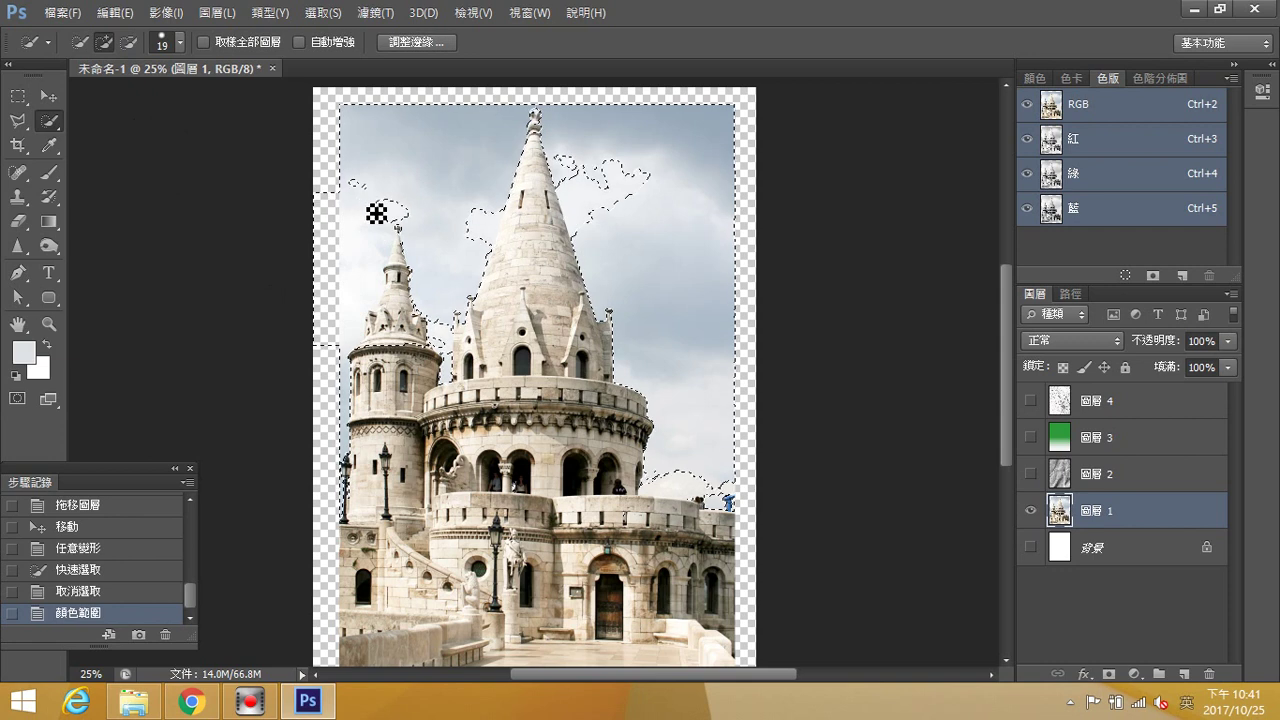
{"action": "left_click", "coordinate": [371, 213]}
{"action": "mouse_move", "coordinate": [601, 218]}
{"action": "left_mouse_down"}
{"action": "mouse_move", "coordinate": [589, 197]}
{"action": "mouse_move", "coordinate": [608, 184]}
{"action": "left_mouse_up"}
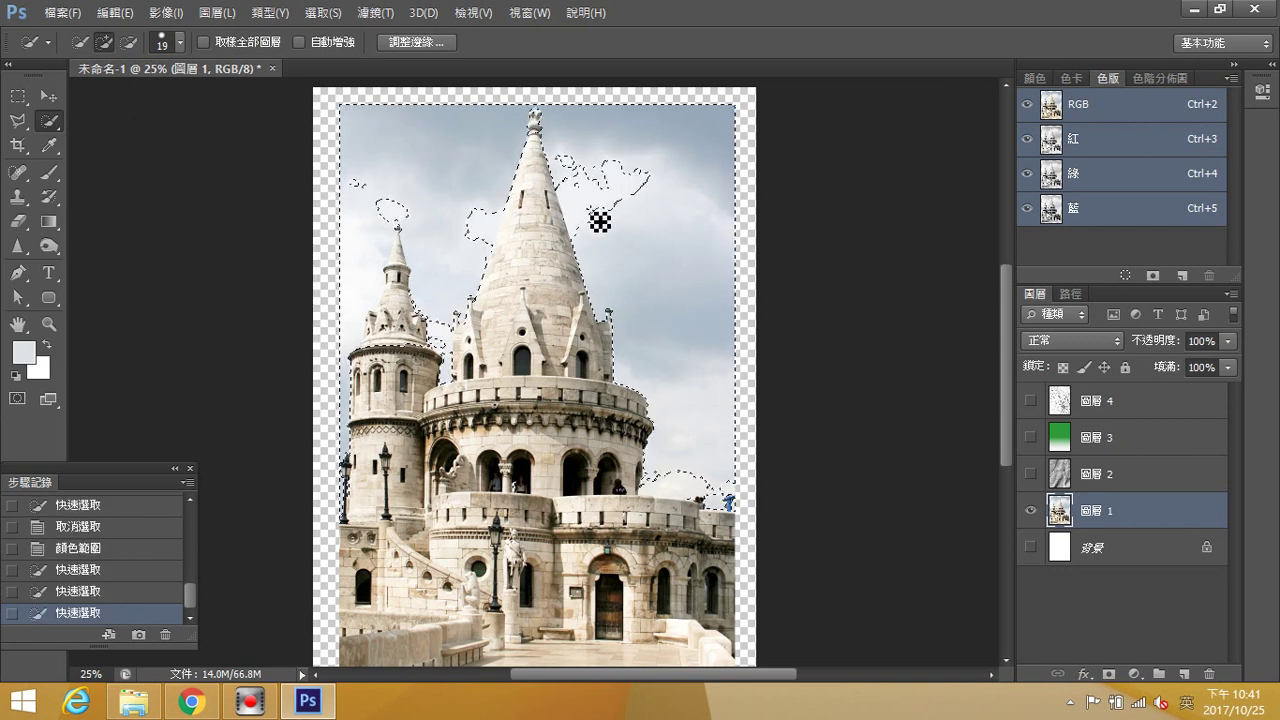
{"action": "key", "text": "ctrl+shift+i"}
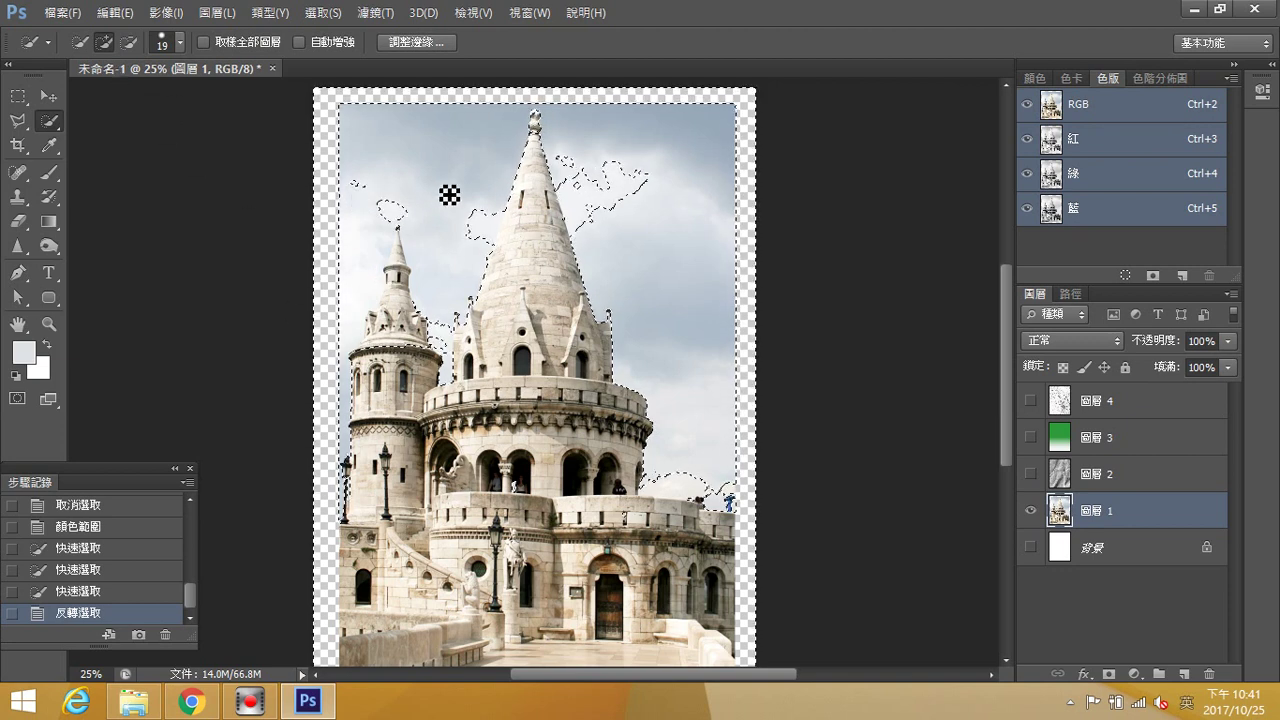
Subtract the remaining sky and the transparent border around the photo from the castle selection with the Quick Selection tool.
{"action": "left_click", "coordinate": [130, 42]}
{"action": "mouse_move", "coordinate": [676, 112]}
{"action": "left_mouse_down"}
{"action": "mouse_move", "coordinate": [729, 152]}
{"action": "mouse_move", "coordinate": [689, 202]}
{"action": "mouse_move", "coordinate": [625, 192]}
{"action": "mouse_move", "coordinate": [739, 204]}
{"action": "mouse_move", "coordinate": [771, 341]}
{"action": "mouse_move", "coordinate": [775, 590]}
{"action": "mouse_move", "coordinate": [748, 696]}
{"action": "mouse_move", "coordinate": [680, 708]}
{"action": "mouse_move", "coordinate": [354, 700]}
{"action": "mouse_move", "coordinate": [339, 683]}
{"action": "mouse_move", "coordinate": [323, 562]}
{"action": "left_mouse_up"}
{"action": "mouse_move", "coordinate": [307, 418]}
{"action": "left_mouse_down"}
{"action": "mouse_move", "coordinate": [302, 376]}
{"action": "mouse_move", "coordinate": [326, 310]}
{"action": "mouse_move", "coordinate": [341, 401]}
{"action": "left_mouse_up"}
{"action": "left_click_drag", "start_coordinate": [330, 302], "coordinate": [366, 334]}
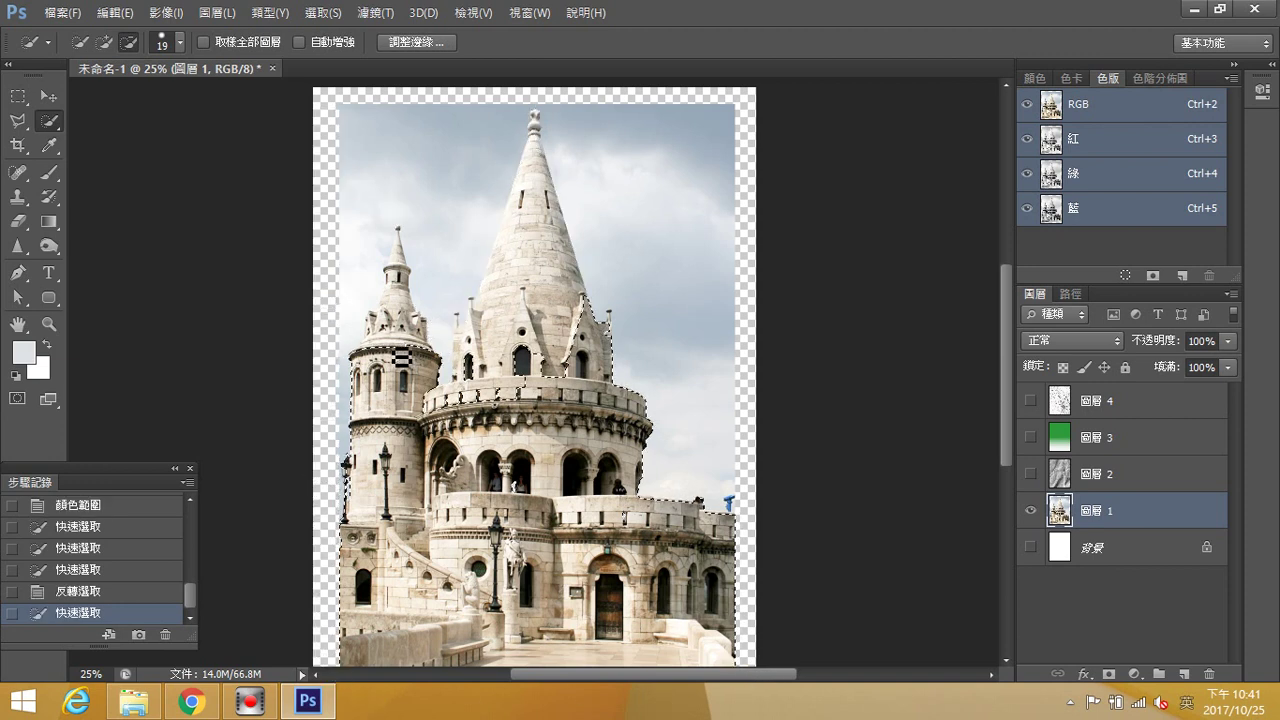
Add the main spire, smaller tower roof and terrace wall to the selection with the Quick Selection tool, reverting the last stroke.
{"action": "left_click", "coordinate": [104, 42]}
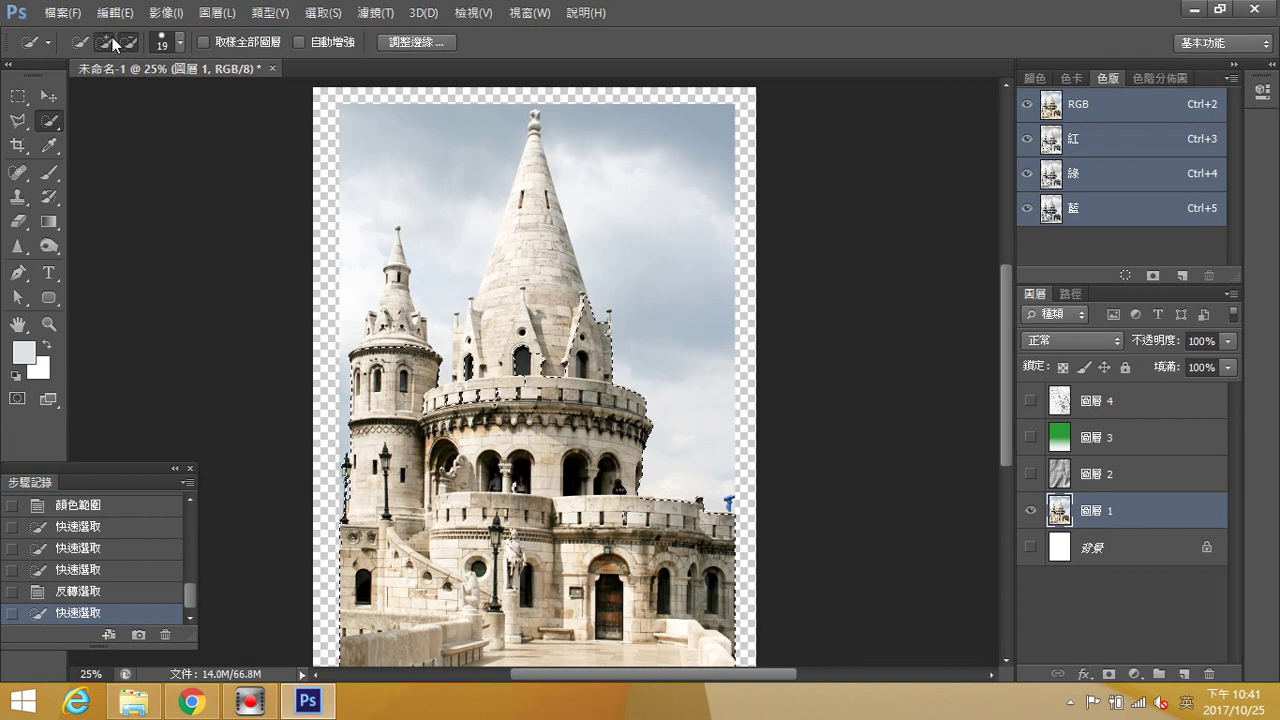
{"action": "mouse_move", "coordinate": [528, 214]}
{"action": "left_mouse_down"}
{"action": "mouse_move", "coordinate": [563, 263]}
{"action": "mouse_move", "coordinate": [534, 163]}
{"action": "mouse_move", "coordinate": [523, 320]}
{"action": "mouse_move", "coordinate": [539, 324]}
{"action": "mouse_move", "coordinate": [527, 222]}
{"action": "mouse_move", "coordinate": [502, 288]}
{"action": "left_mouse_up"}
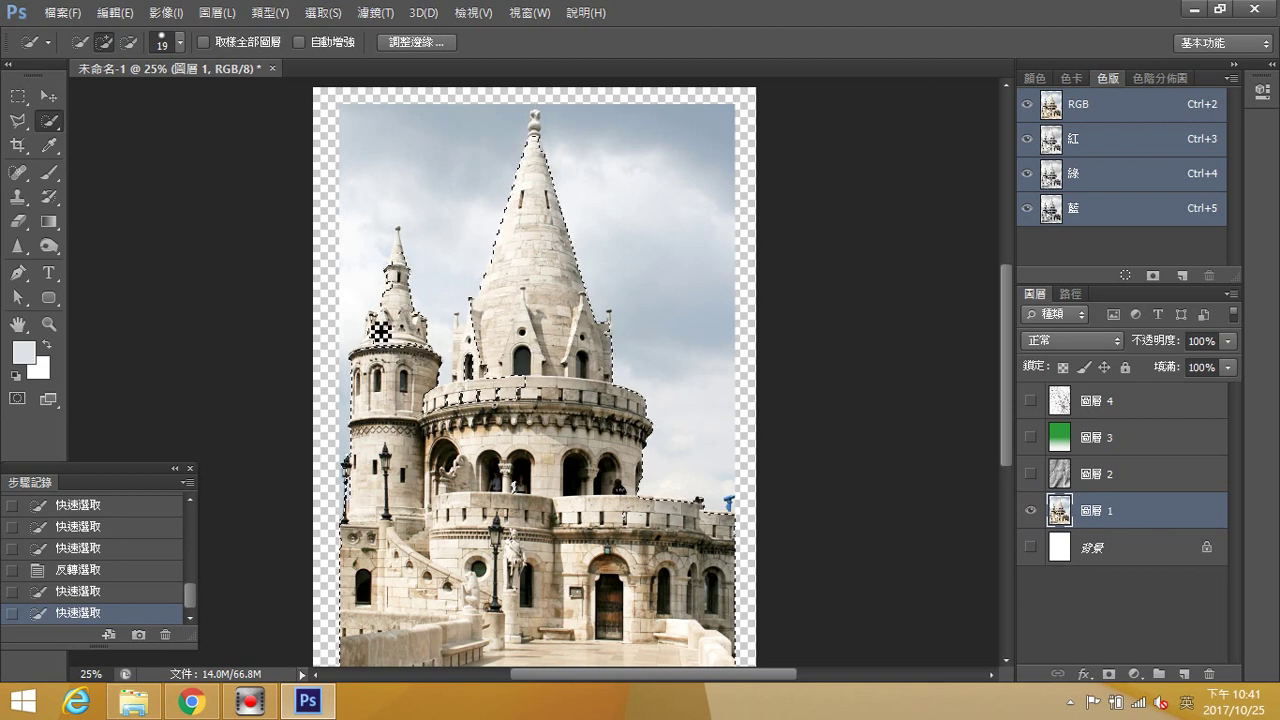
{"action": "left_click", "coordinate": [380, 346]}
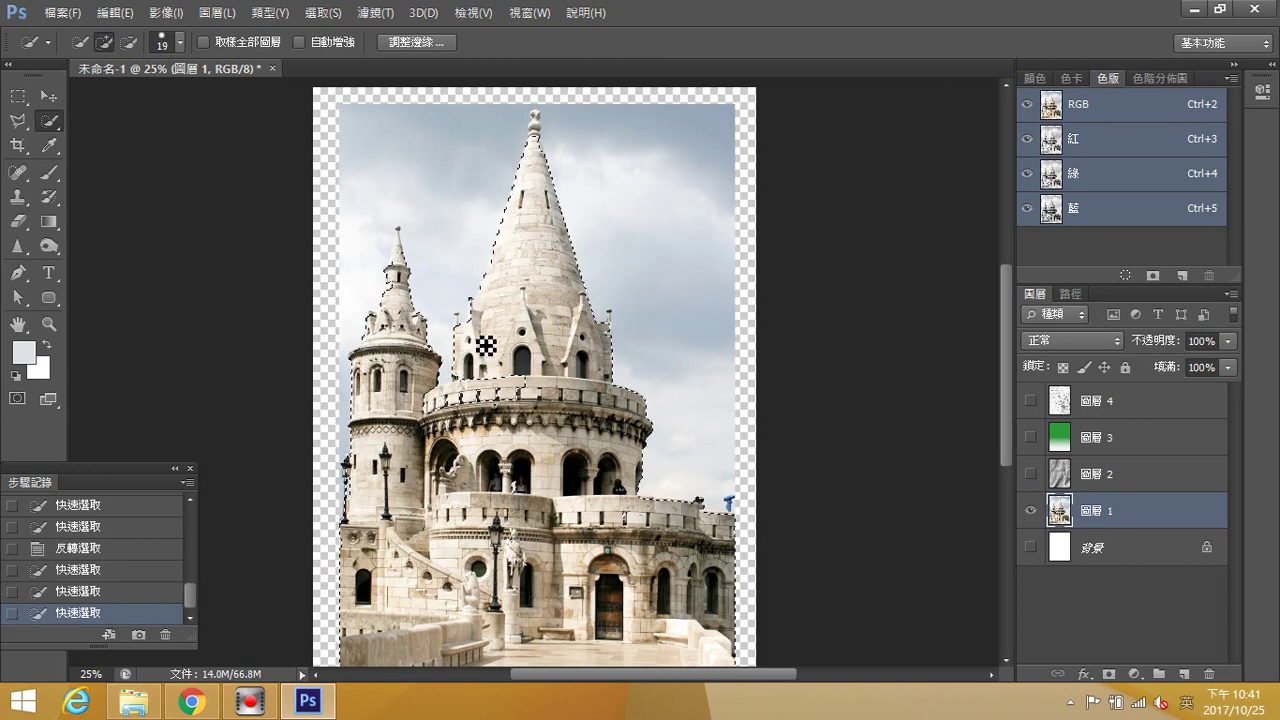
{"action": "left_click", "coordinate": [499, 376]}
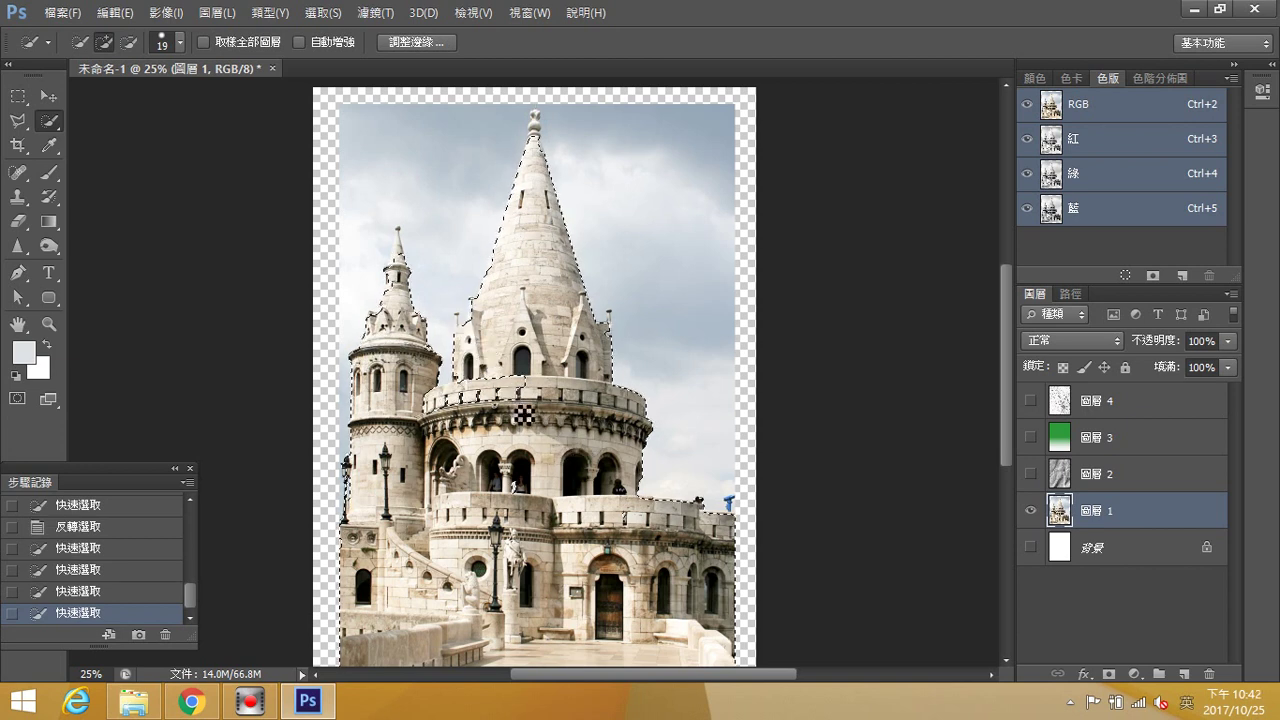
{"action": "left_click", "coordinate": [541, 401]}
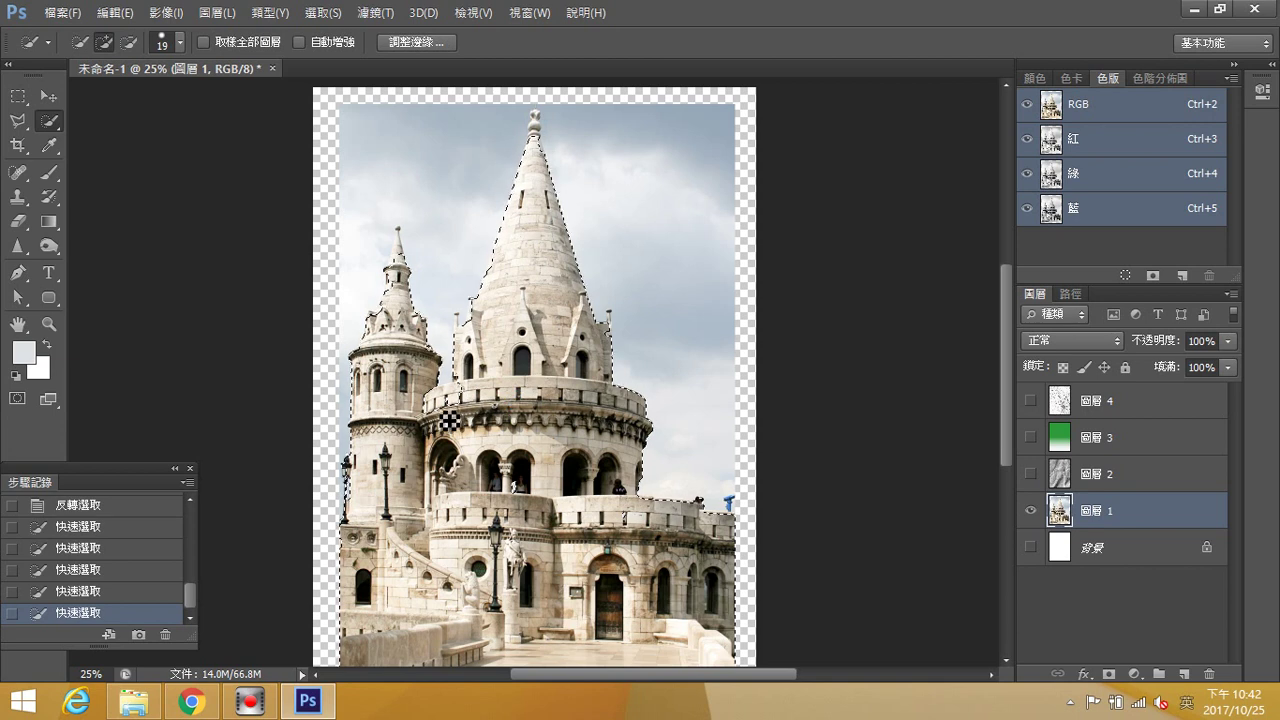
{"action": "left_click_drag", "start_coordinate": [451, 405], "coordinate": [466, 410]}
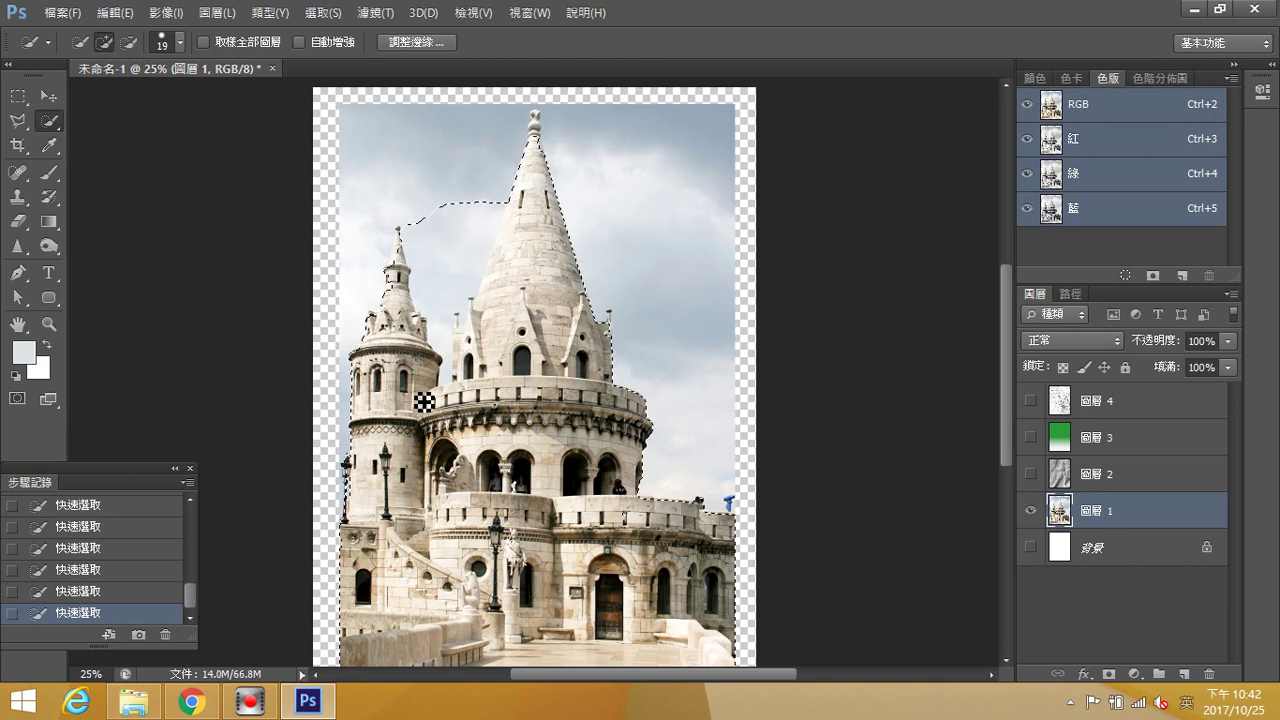
{"action": "left_click", "coordinate": [140, 592]}
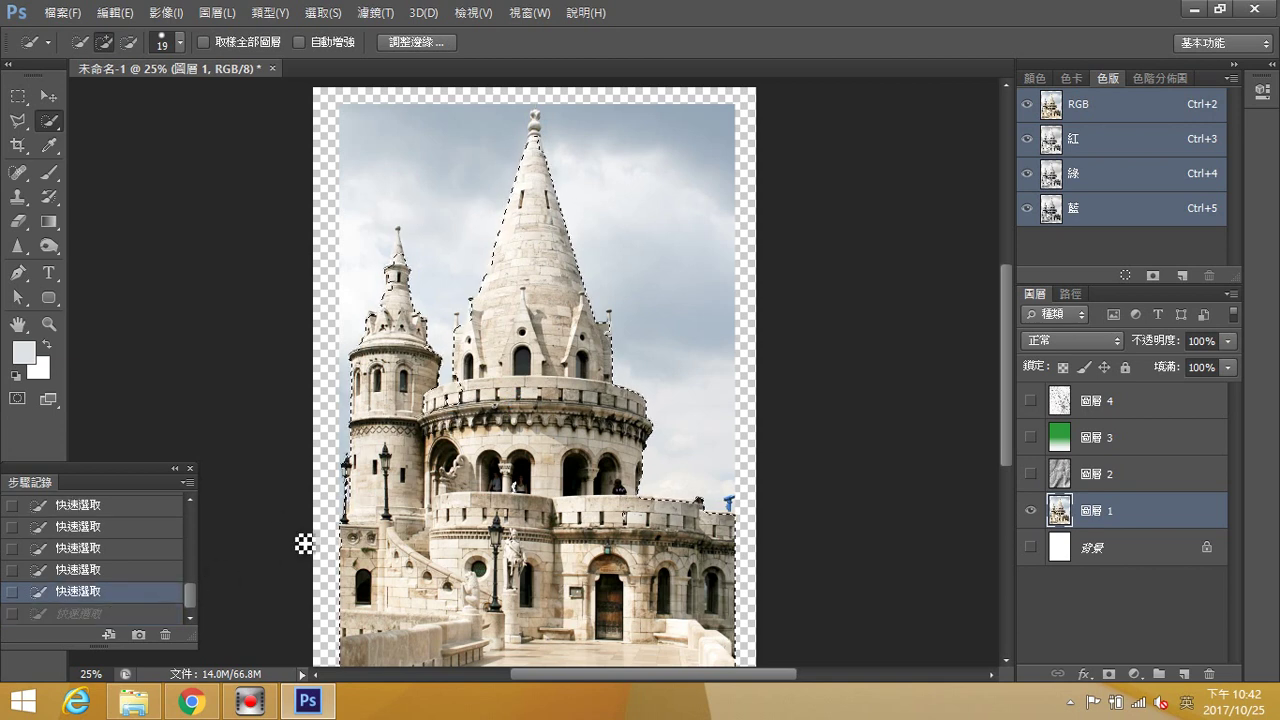
Add a rectangular marquee area between the small tower and the terrace arches to the castle selection.
{"action": "left_click", "coordinate": [19, 97]}
{"action": "left_click", "coordinate": [95, 42]}
{"action": "left_click_drag", "start_coordinate": [495, 495], "coordinate": [405, 392]}
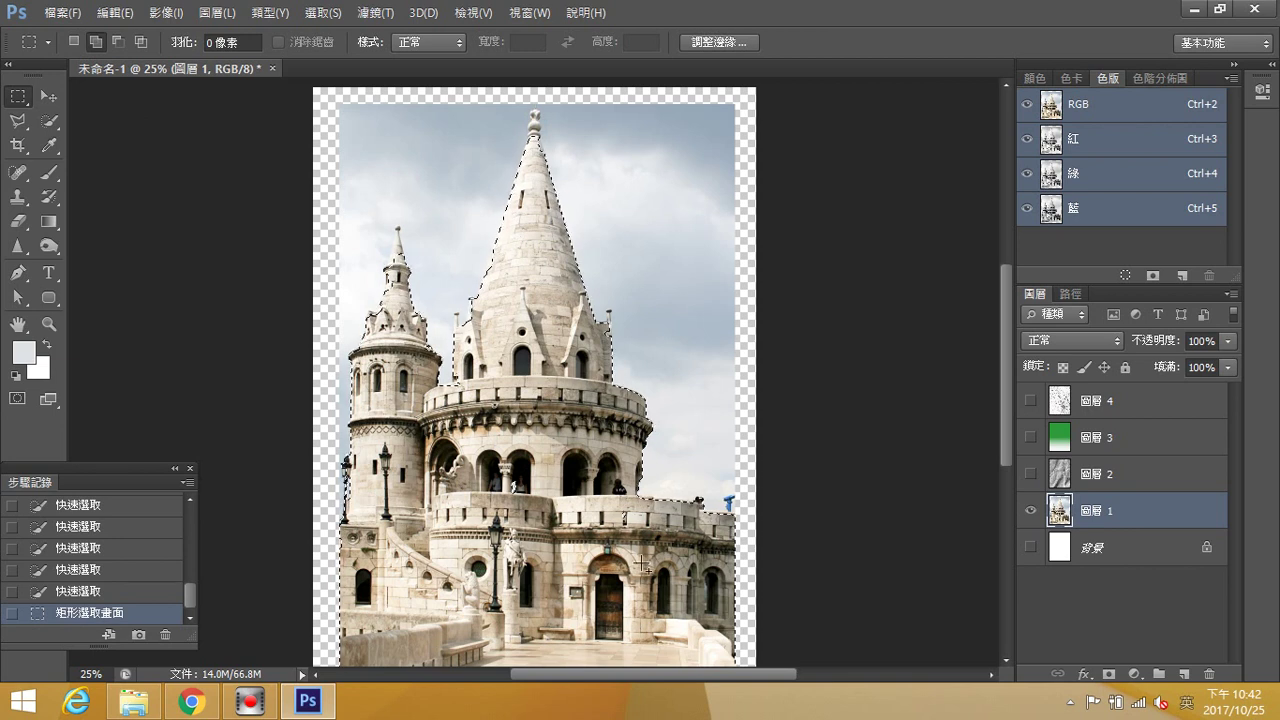
Hide 圖層 1, show the crack texture layer 圖層 4, and mask 圖層 4 with the castle selection.
{"action": "left_click", "coordinate": [1110, 405]}
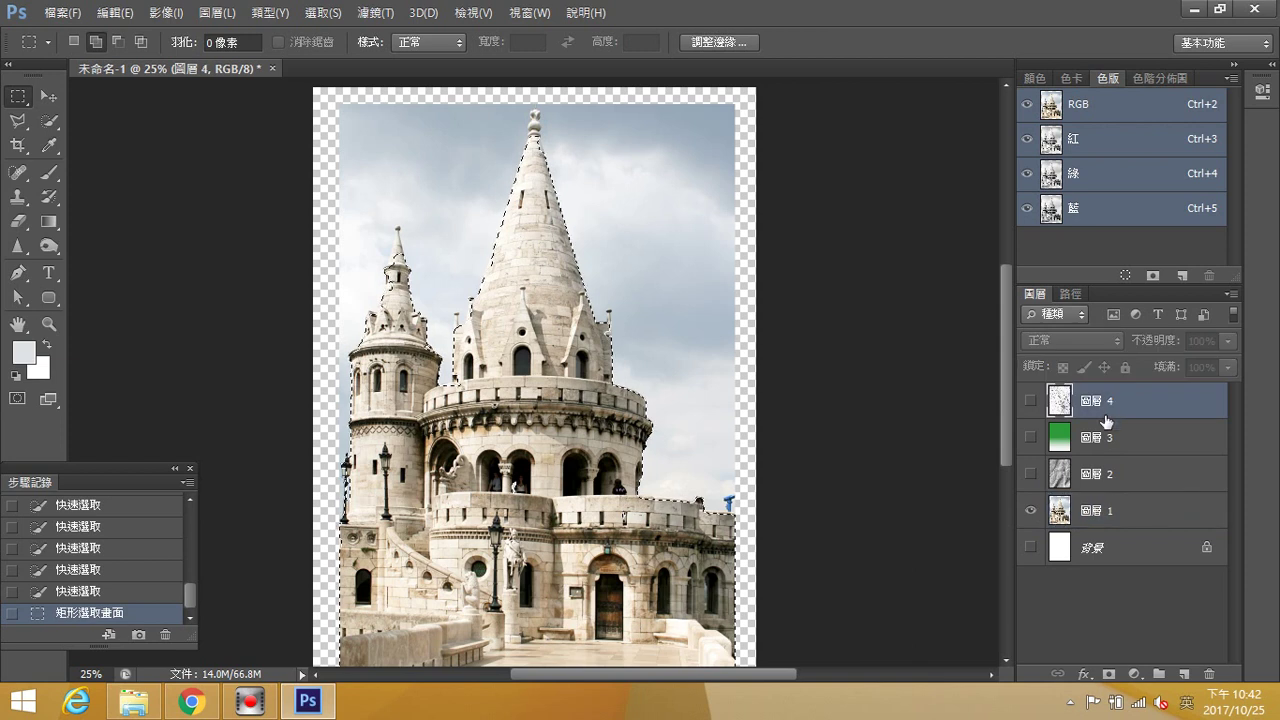
{"action": "left_click", "coordinate": [1031, 511]}
{"action": "left_click", "coordinate": [1030, 403]}
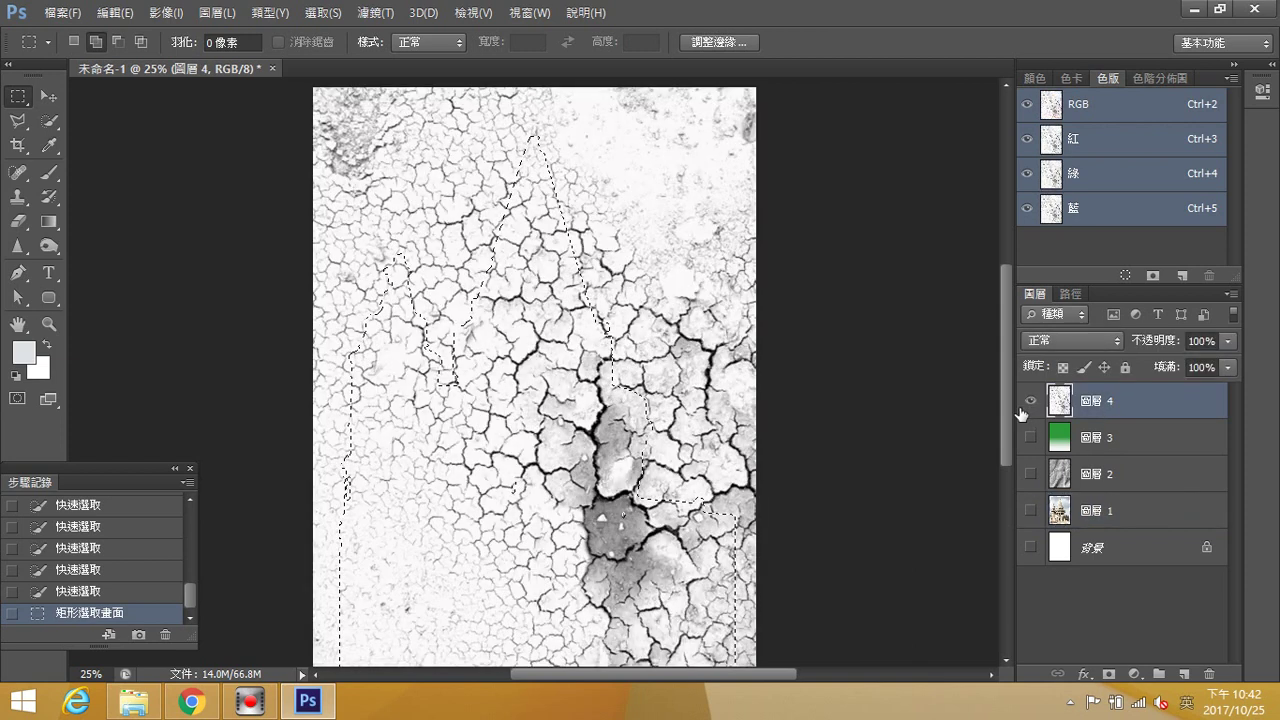
{"action": "left_click", "coordinate": [1108, 674]}
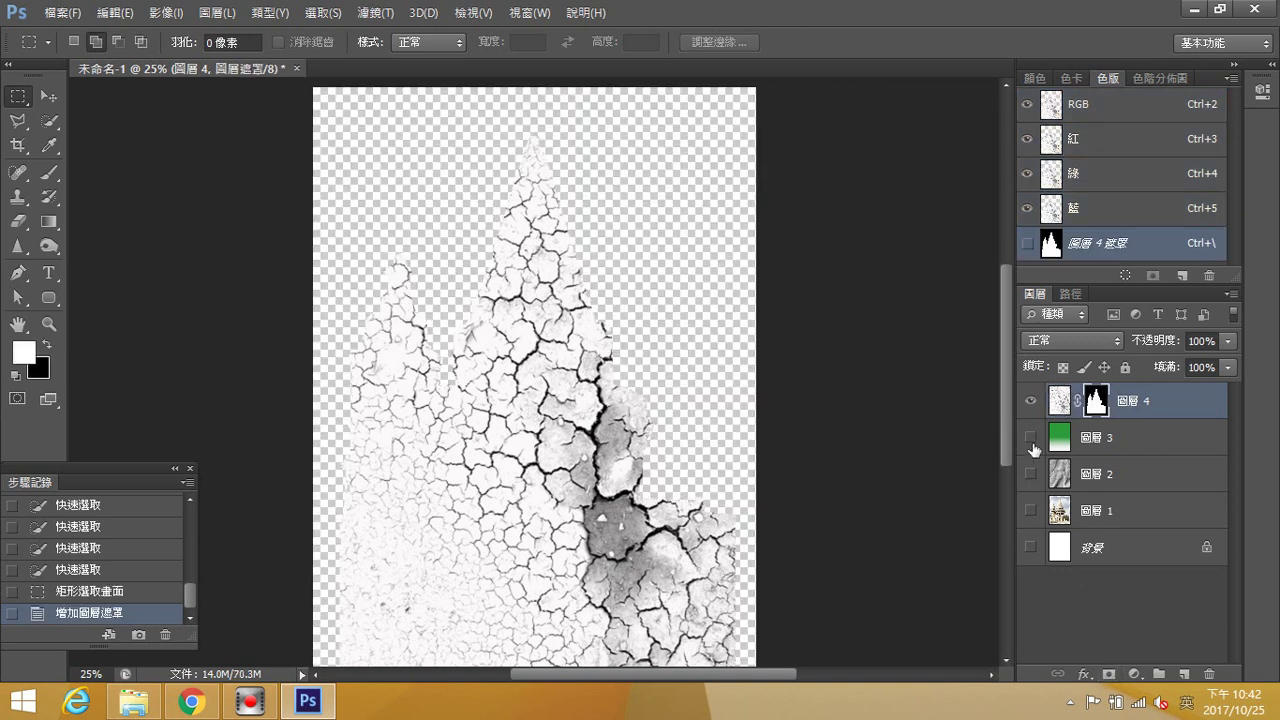
Show 圖層 3, 圖層 2, 圖層 1 and the white background layer again.
{"action": "left_click", "coordinate": [1030, 437]}
{"action": "left_click", "coordinate": [1030, 474]}
{"action": "left_click", "coordinate": [1030, 510]}
{"action": "left_click", "coordinate": [1030, 547]}
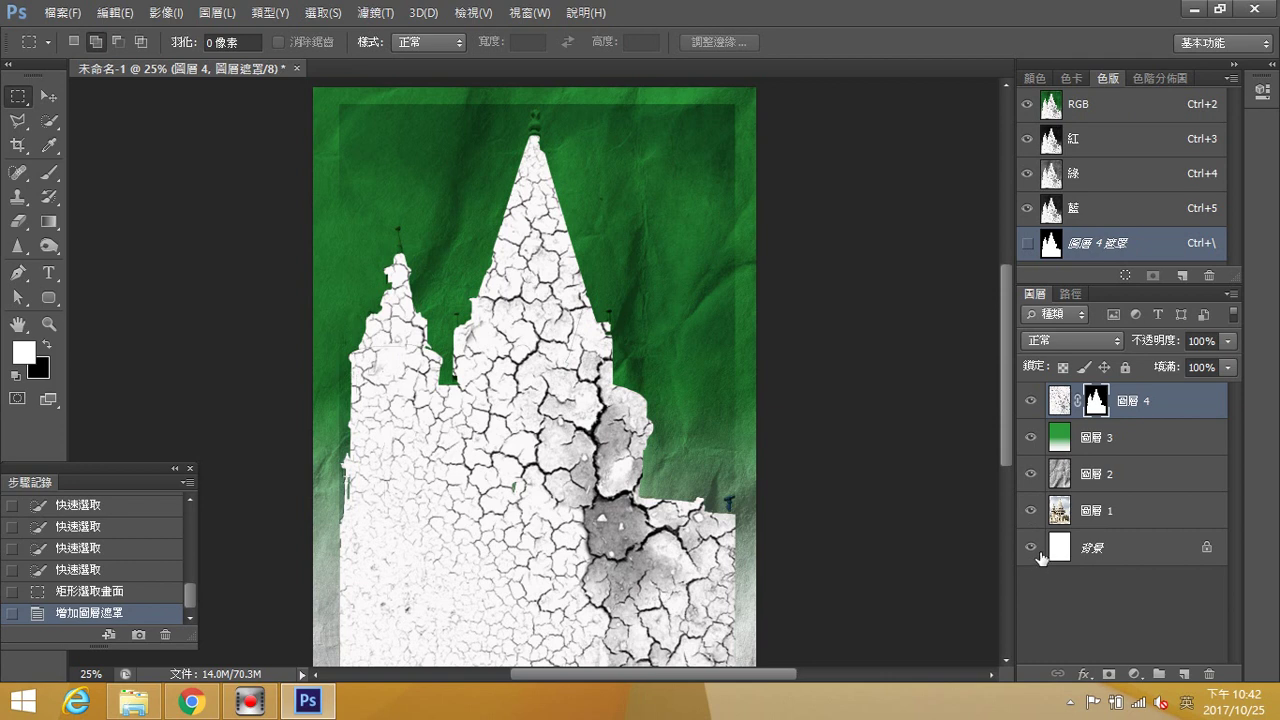
Set the blend mode of 圖層 4 to 加深顏色 and its opacity to 76%.
{"action": "left_click", "coordinate": [1117, 343]}
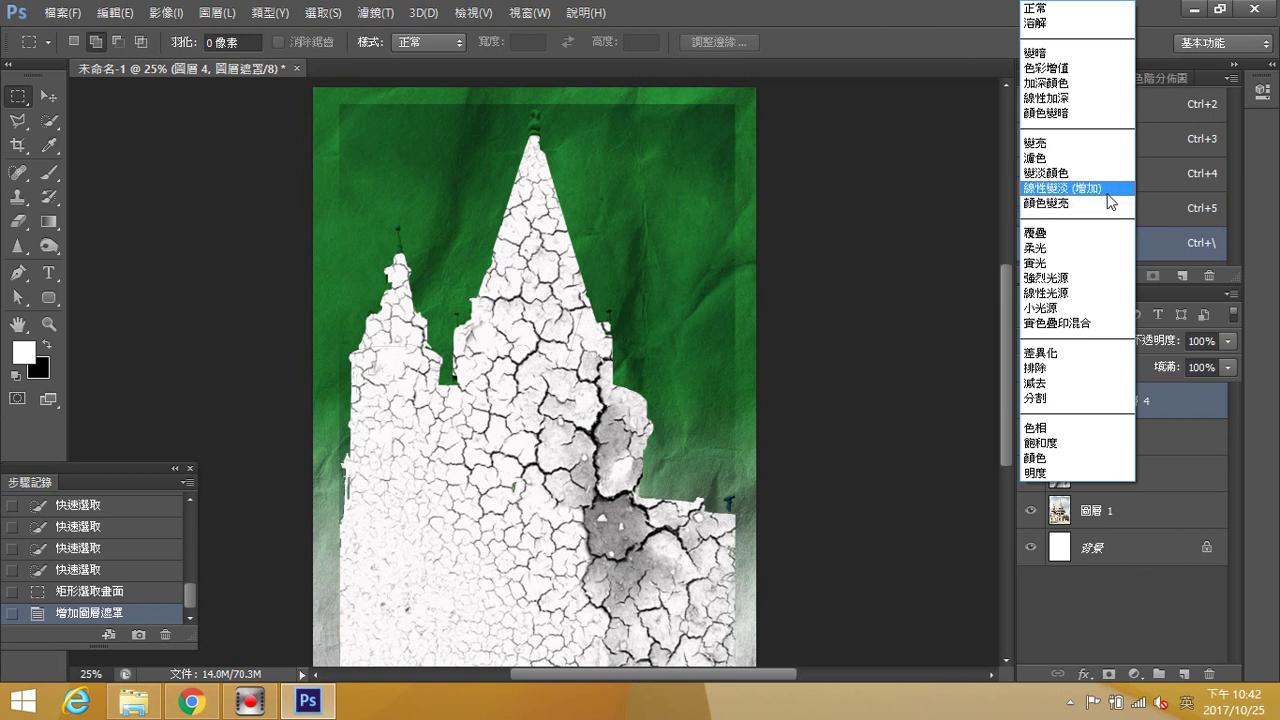
{"action": "left_click", "coordinate": [1090, 86]}
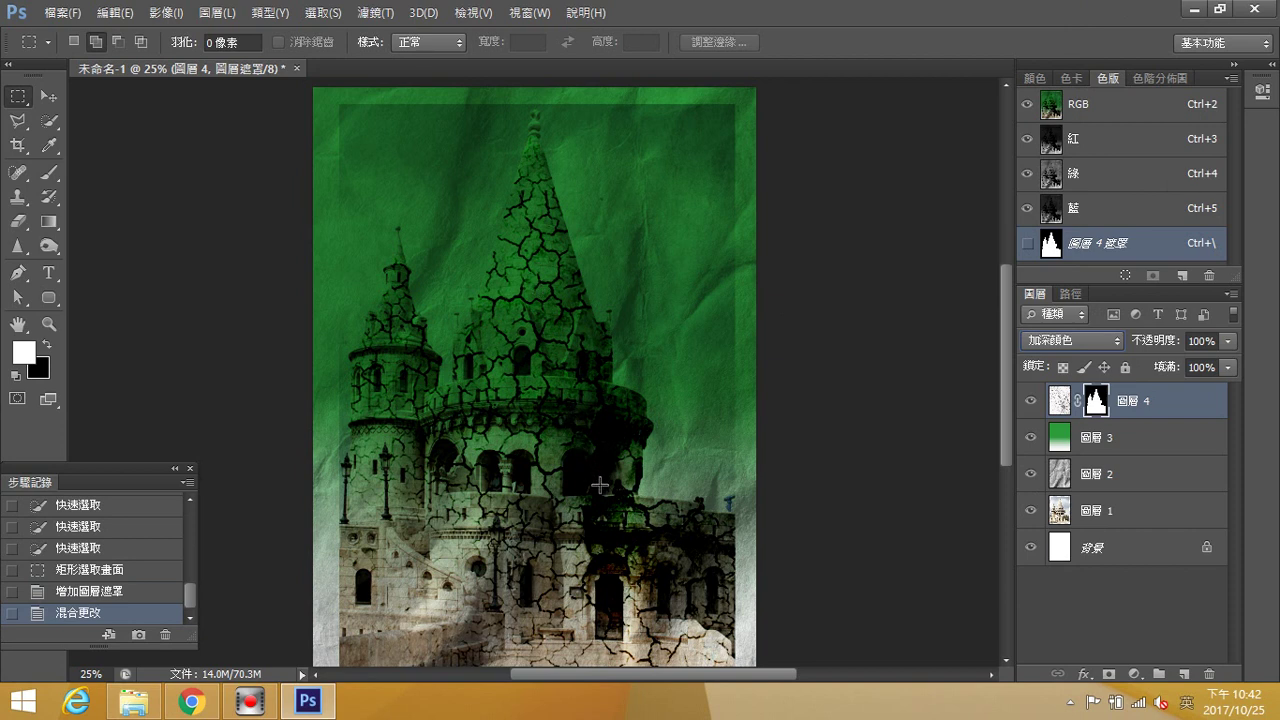
{"action": "left_click", "coordinate": [1228, 341]}
{"action": "mouse_move", "coordinate": [1228, 364]}
{"action": "left_mouse_down"}
{"action": "mouse_move", "coordinate": [1200, 364]}
{"action": "mouse_move", "coordinate": [1213, 365]}
{"action": "left_mouse_up"}
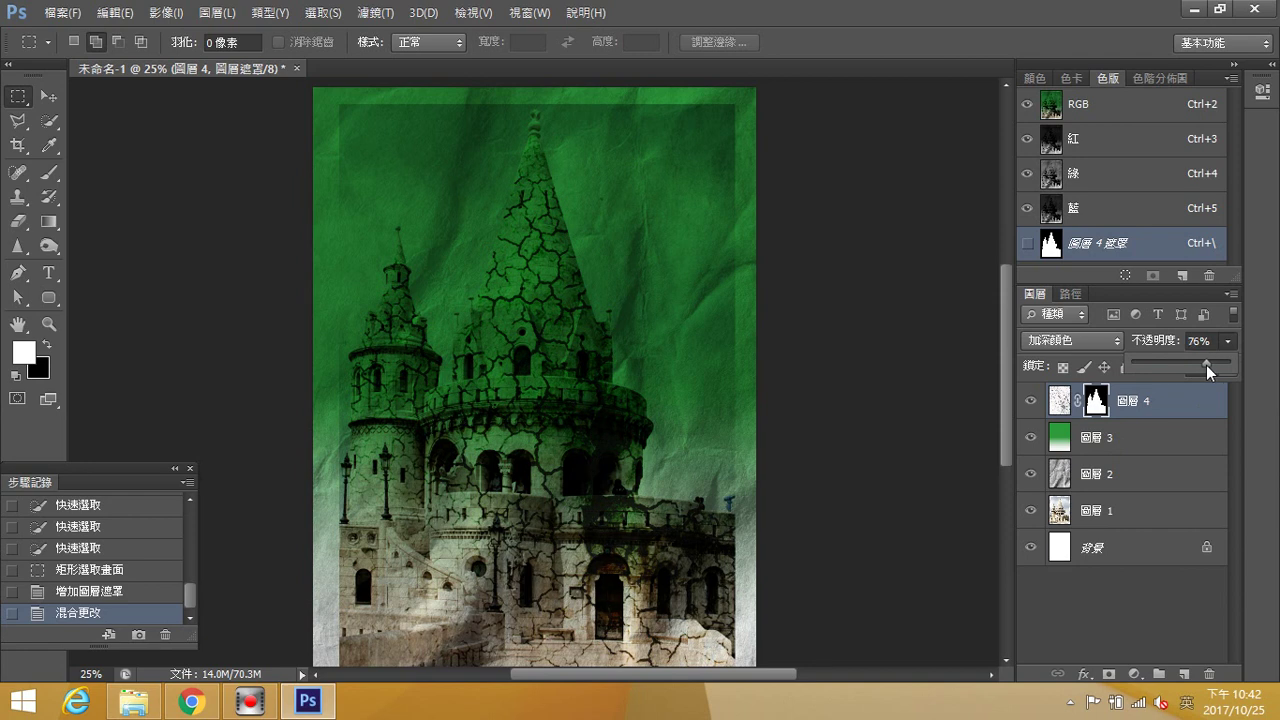
{"action": "left_click_drag", "start_coordinate": [1206, 365], "coordinate": [1206, 365]}
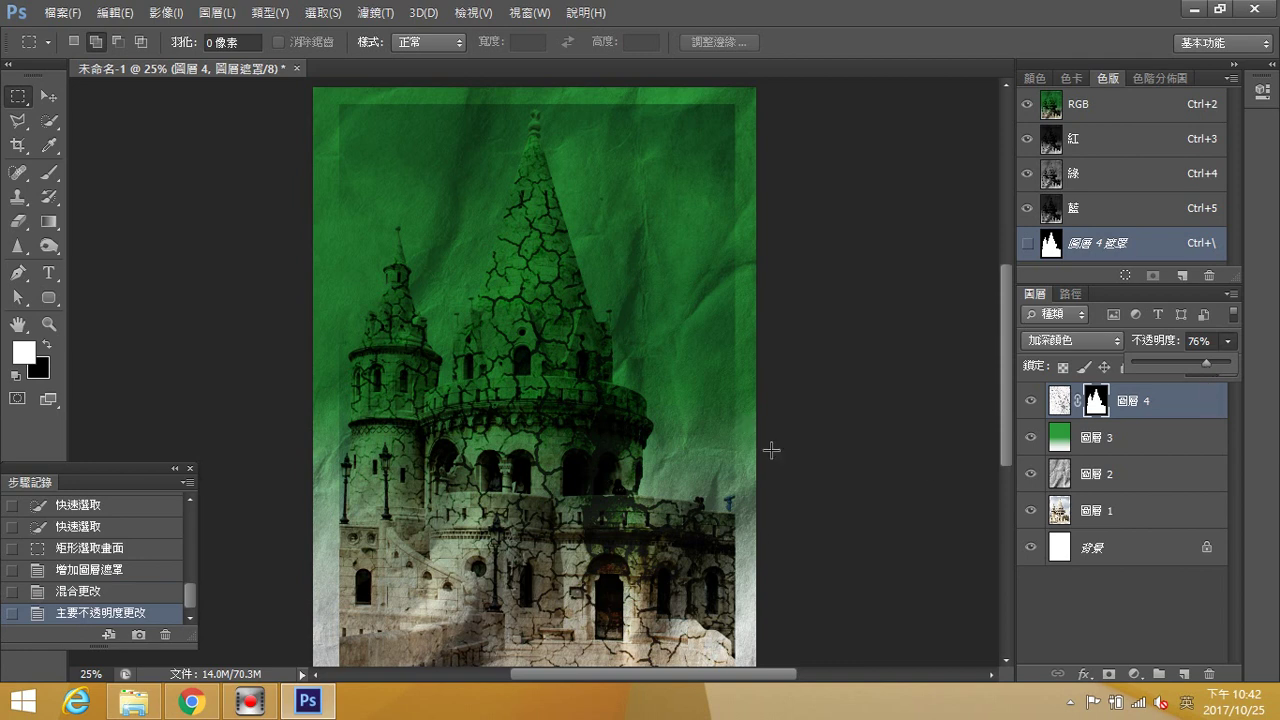
Open the rust texture image 鐵銹.jpg from the desktop.
{"action": "left_click", "coordinate": [62, 13]}
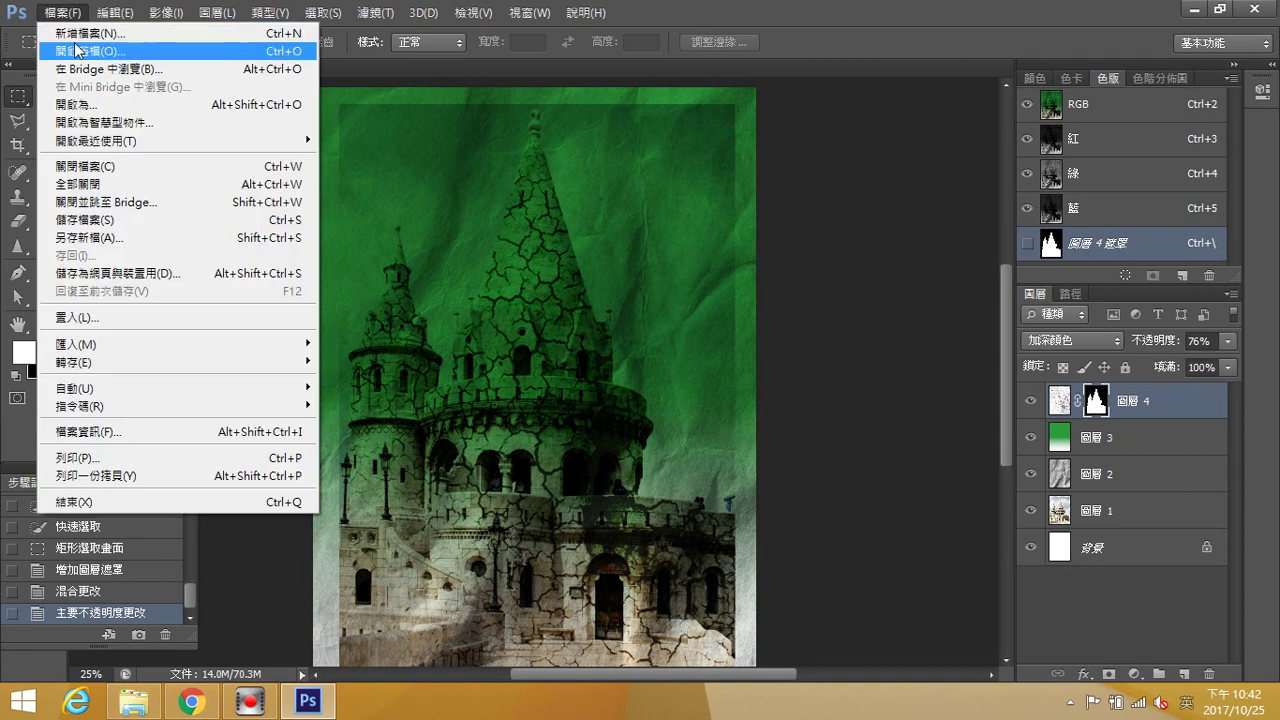
{"action": "left_click", "coordinate": [75, 50]}
{"action": "left_click", "coordinate": [747, 332]}
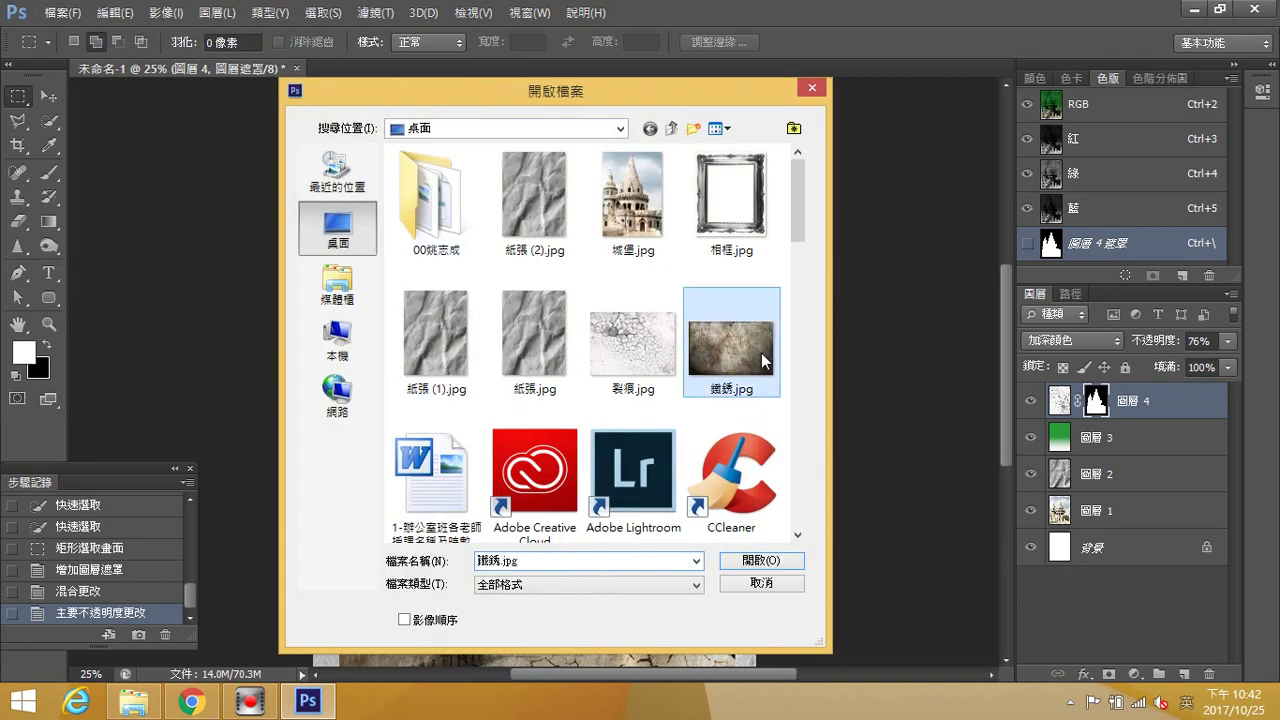
{"action": "left_click", "coordinate": [765, 559]}
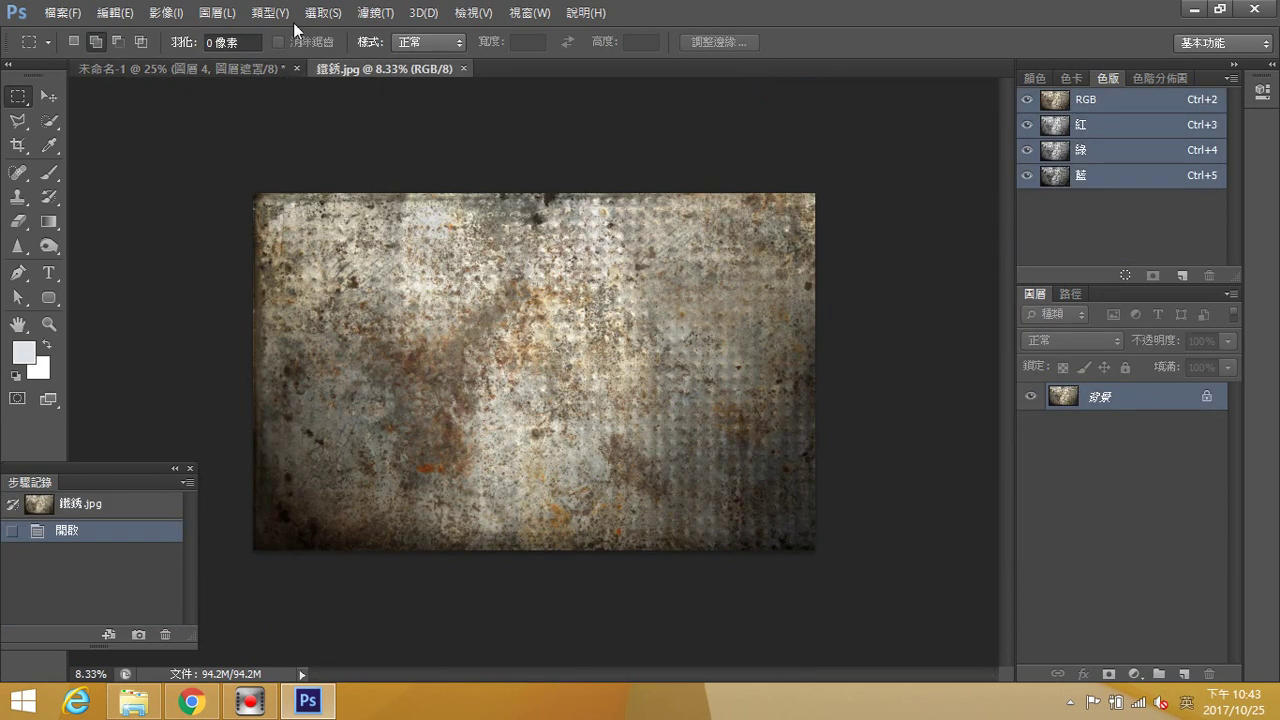
Rotate the rust texture image 90 degrees clockwise into portrait orientation.
{"action": "left_click", "coordinate": [166, 13]}
{"action": "mouse_move", "coordinate": [258, 60]}
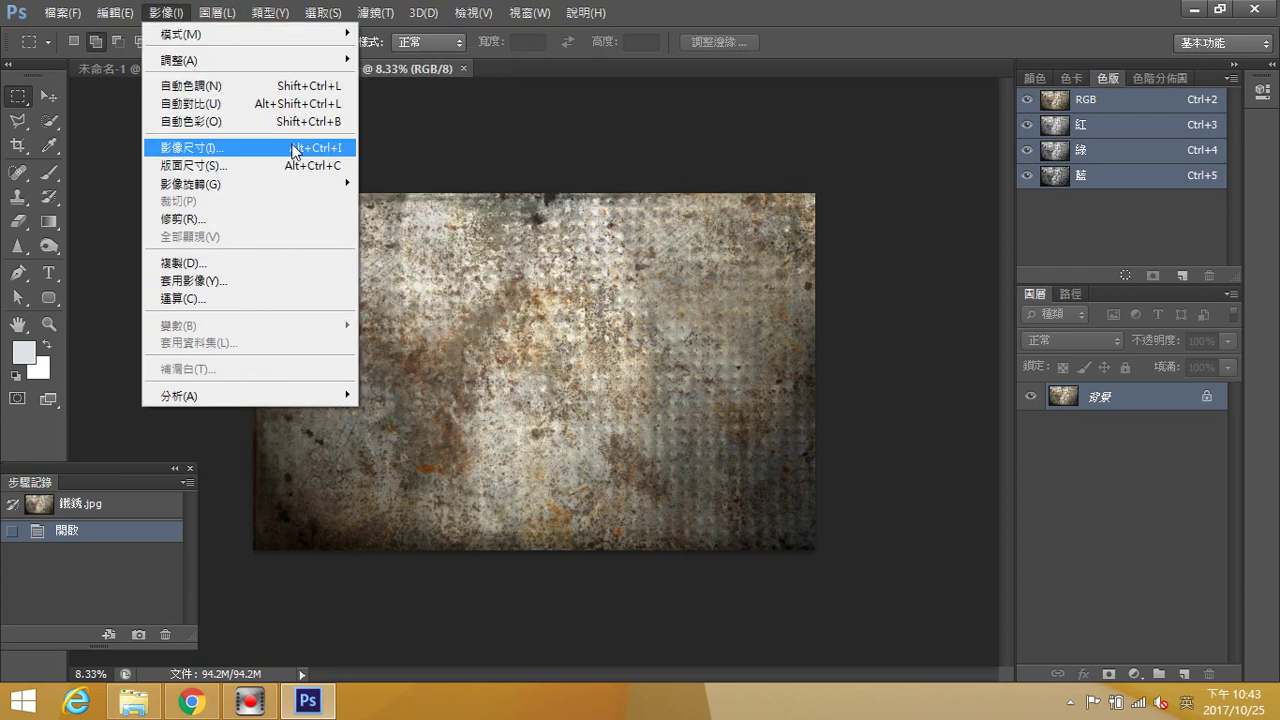
{"action": "mouse_move", "coordinate": [306, 186]}
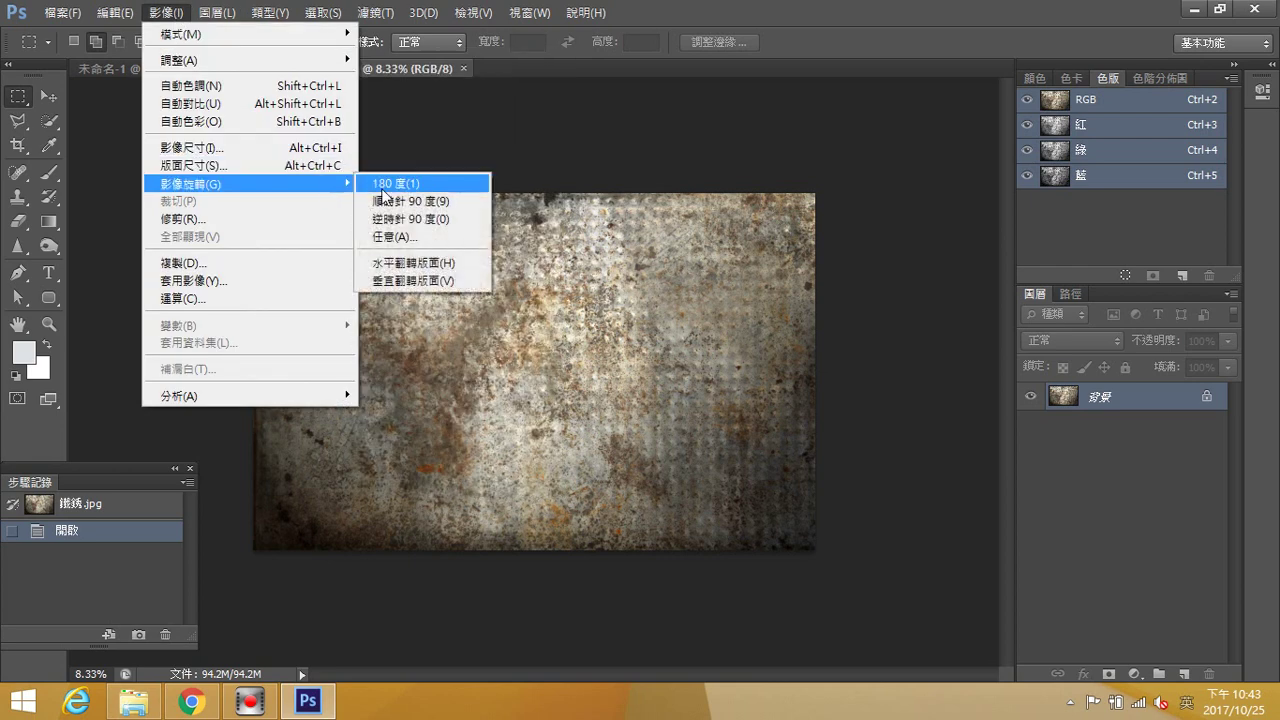
{"action": "left_click", "coordinate": [440, 219]}
Arrange both documents side by side, copy the rust texture into the castle composition, and close 鐵銹.jpg without saving.
{"action": "left_click", "coordinate": [529, 12]}
{"action": "mouse_move", "coordinate": [560, 34]}
{"action": "left_click", "coordinate": [688, 86]}
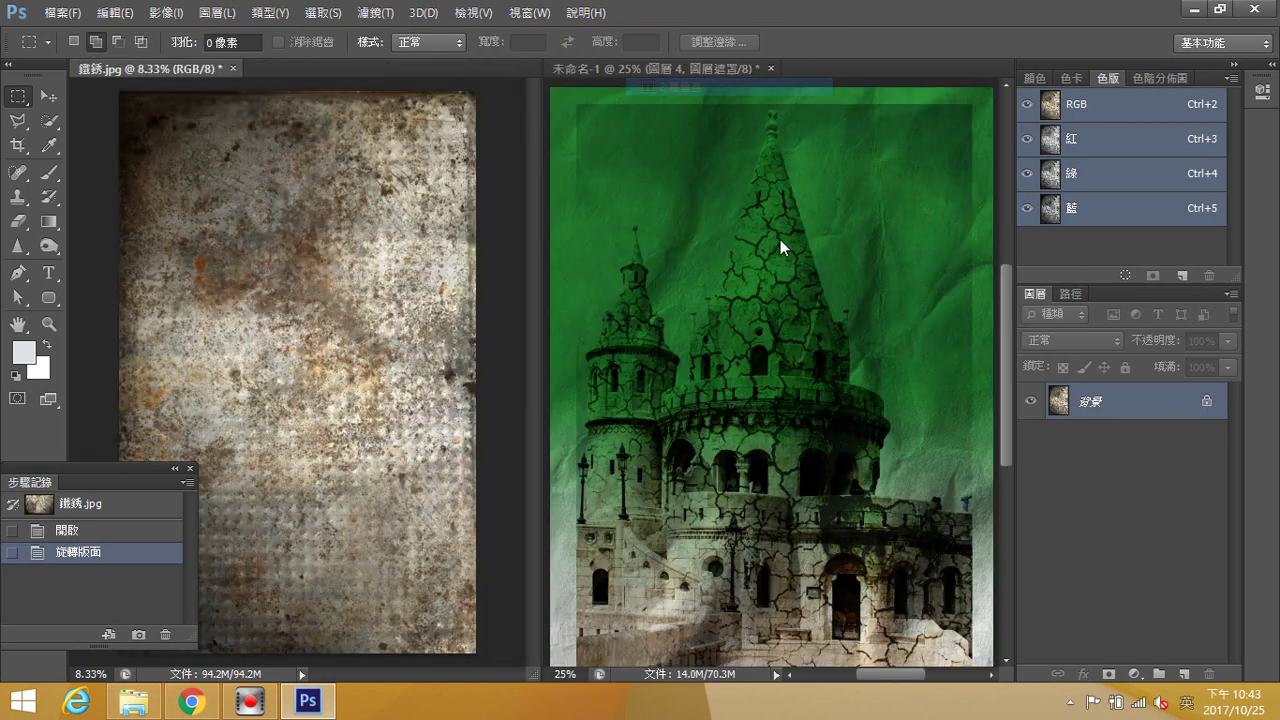
{"action": "left_click", "coordinate": [50, 98]}
{"action": "left_click_drag", "start_coordinate": [248, 274], "coordinate": [799, 317]}
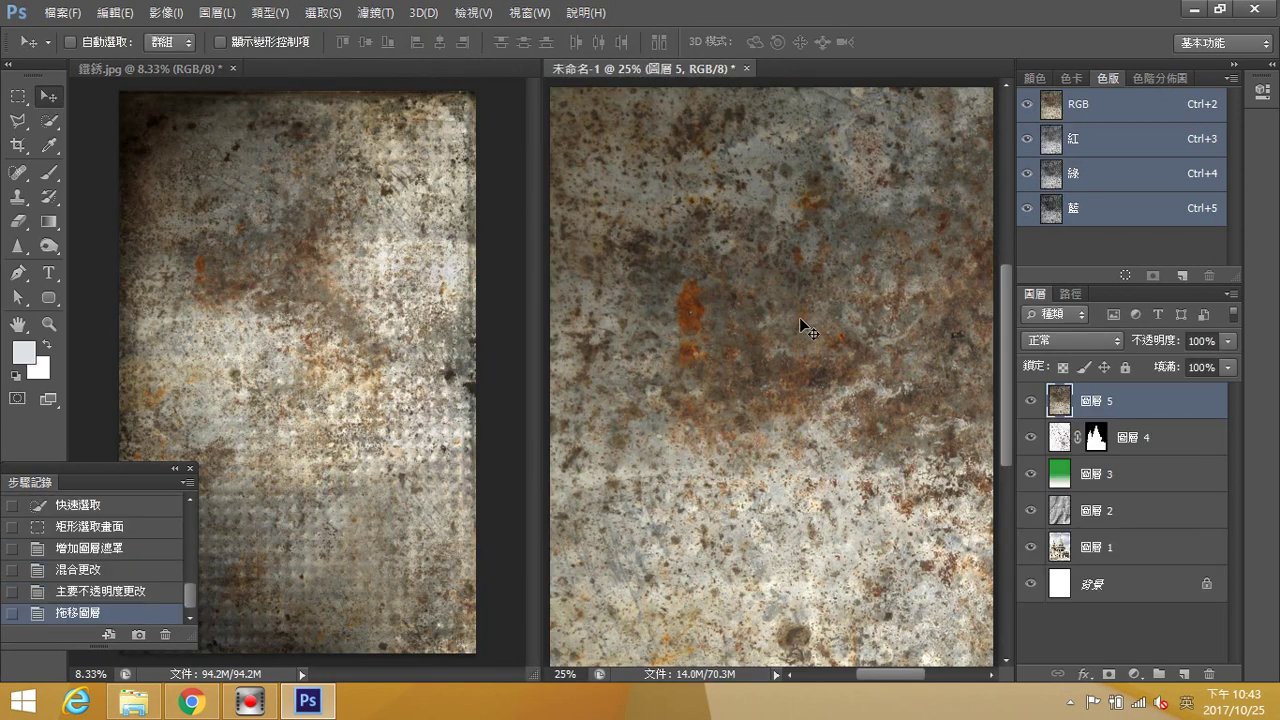
{"action": "left_click", "coordinate": [233, 68]}
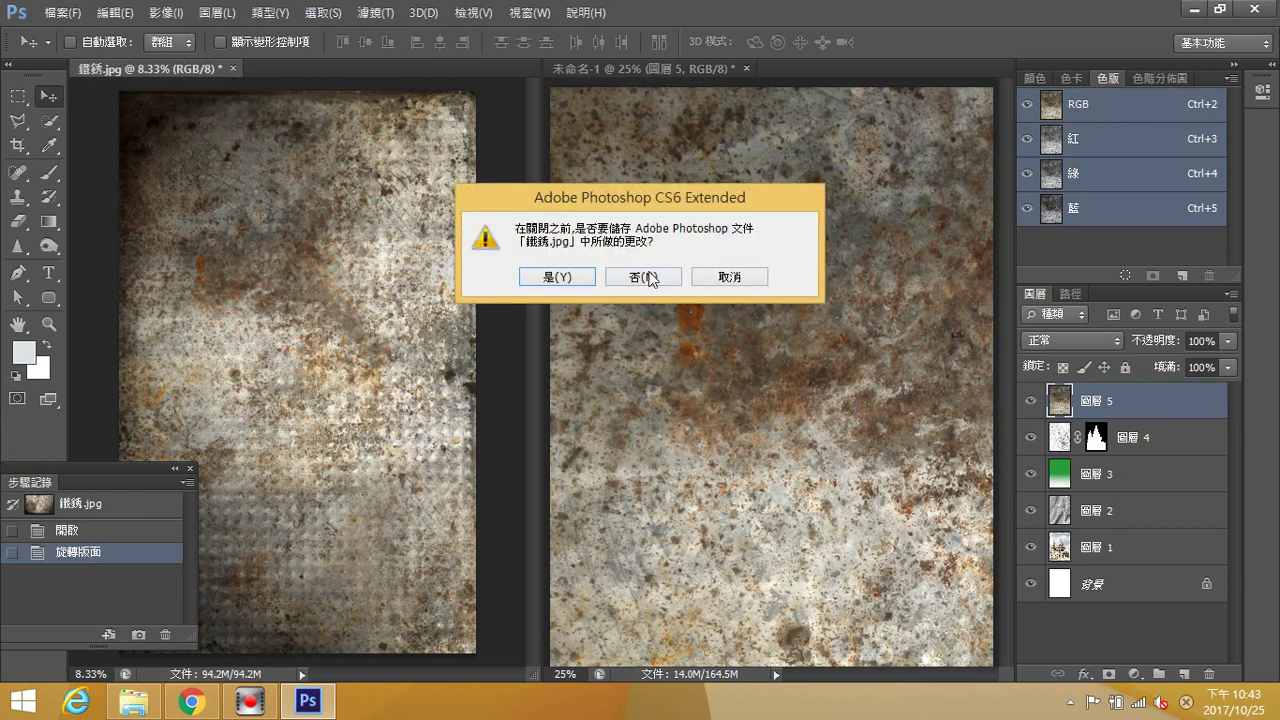
{"action": "left_click", "coordinate": [644, 276]}
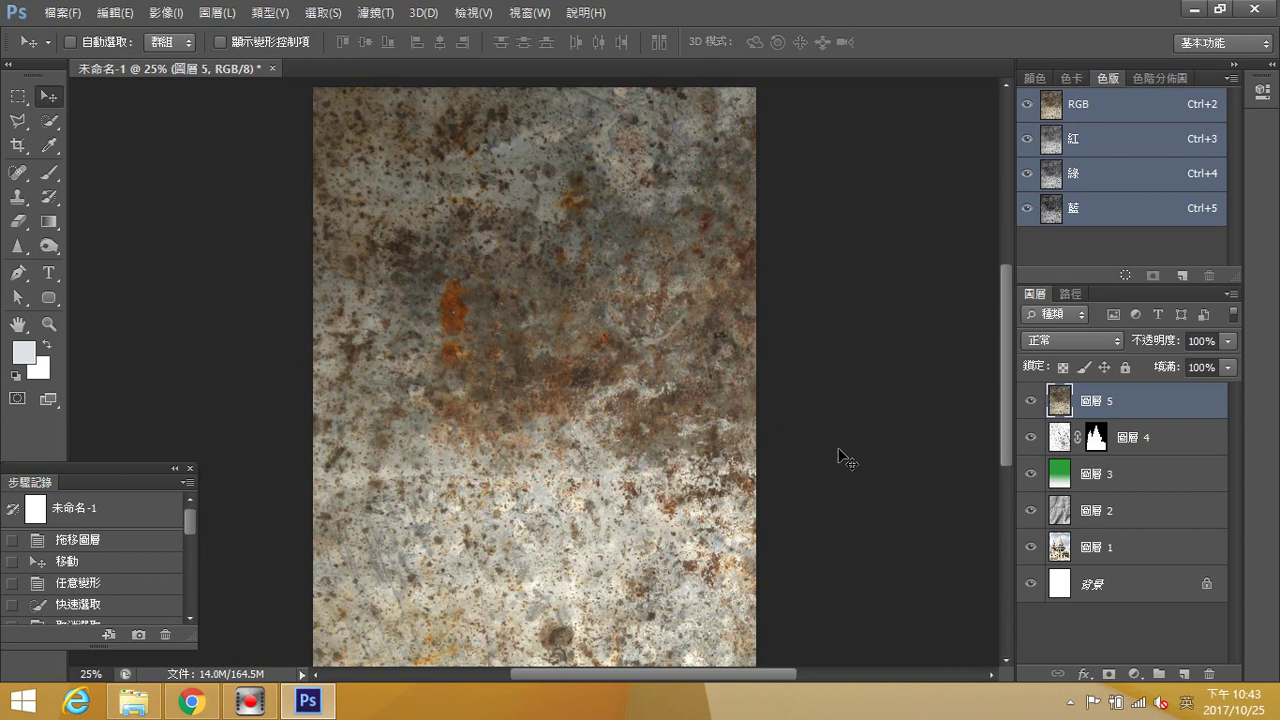
Try the 差異化 and 排除 blend modes on the rust texture layer 圖層 5.
{"action": "left_click", "coordinate": [1113, 342]}
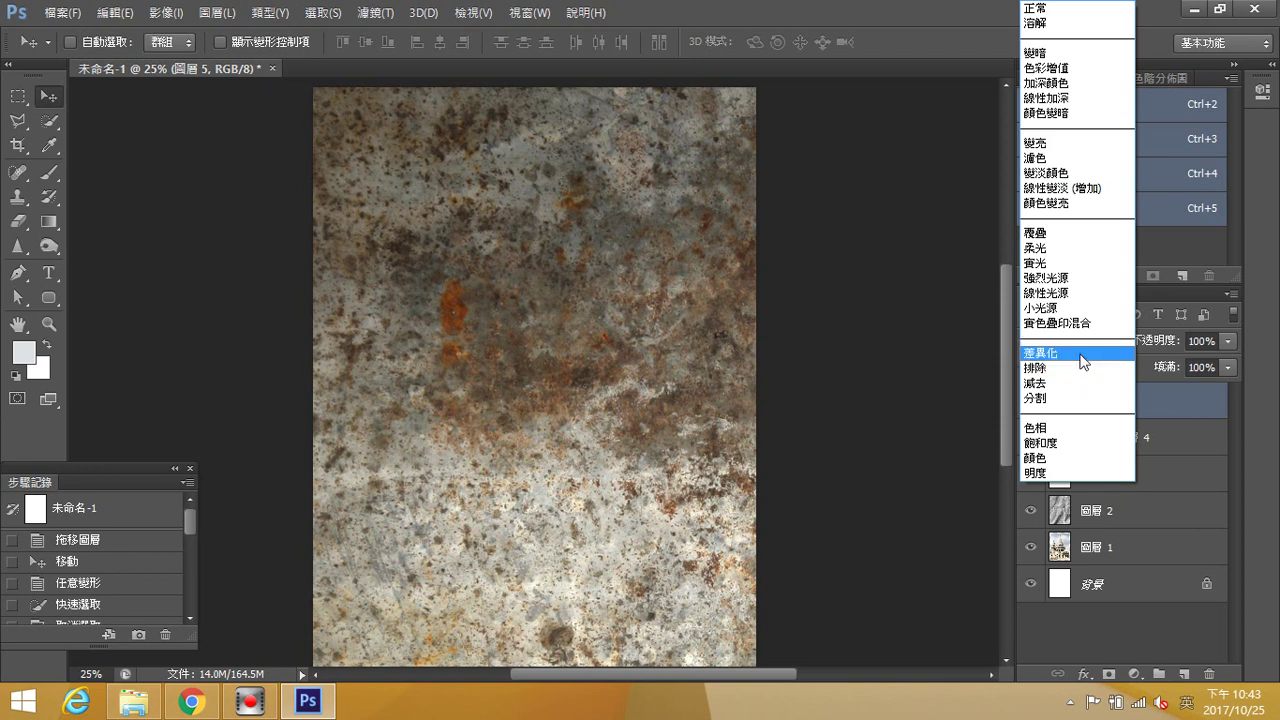
{"action": "left_click", "coordinate": [1082, 355]}
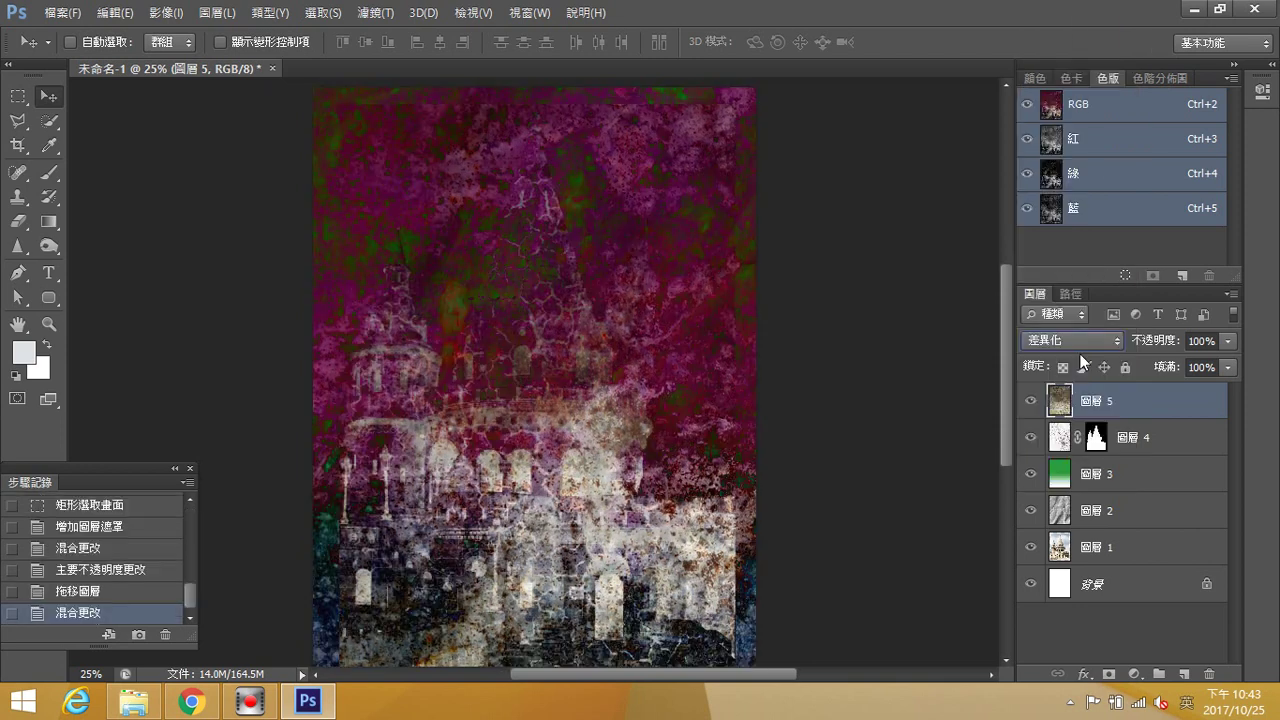
{"action": "left_click", "coordinate": [1111, 341]}
{"action": "left_click", "coordinate": [1092, 368]}
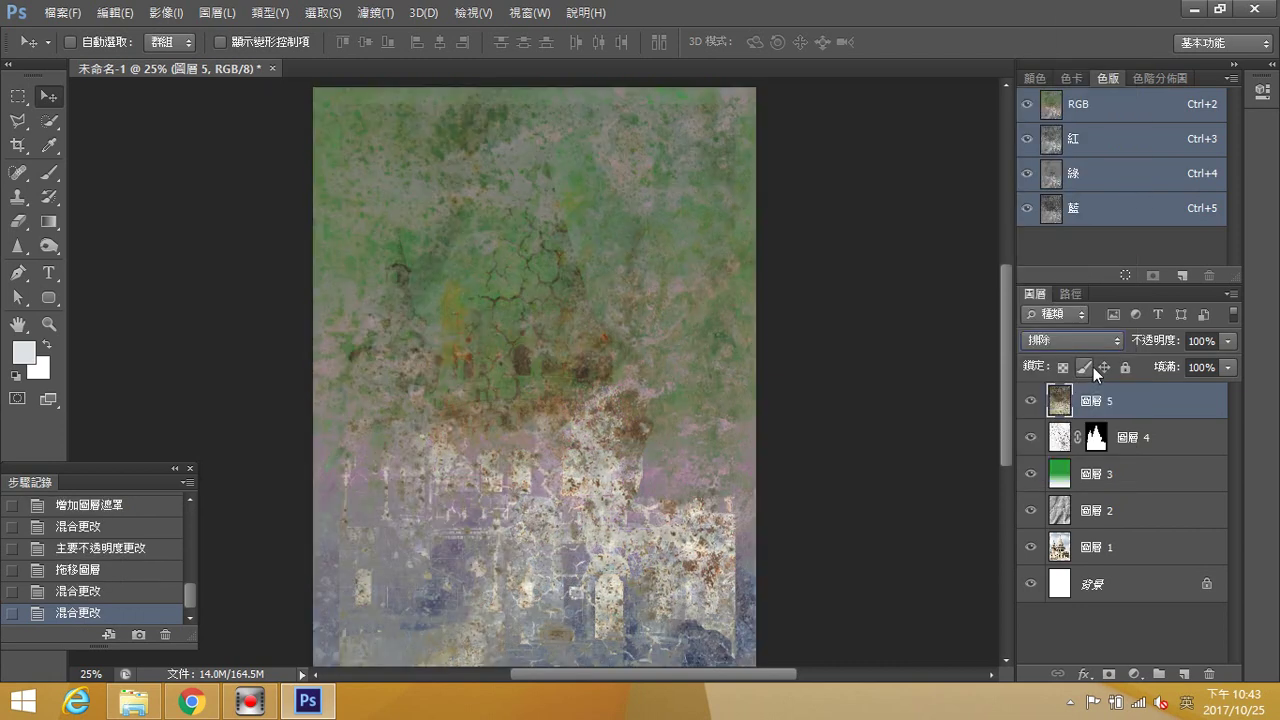
Set the blend mode of the rust texture layer 圖層 5 to 分割 and its opacity to 29%.
{"action": "left_click", "coordinate": [1112, 343]}
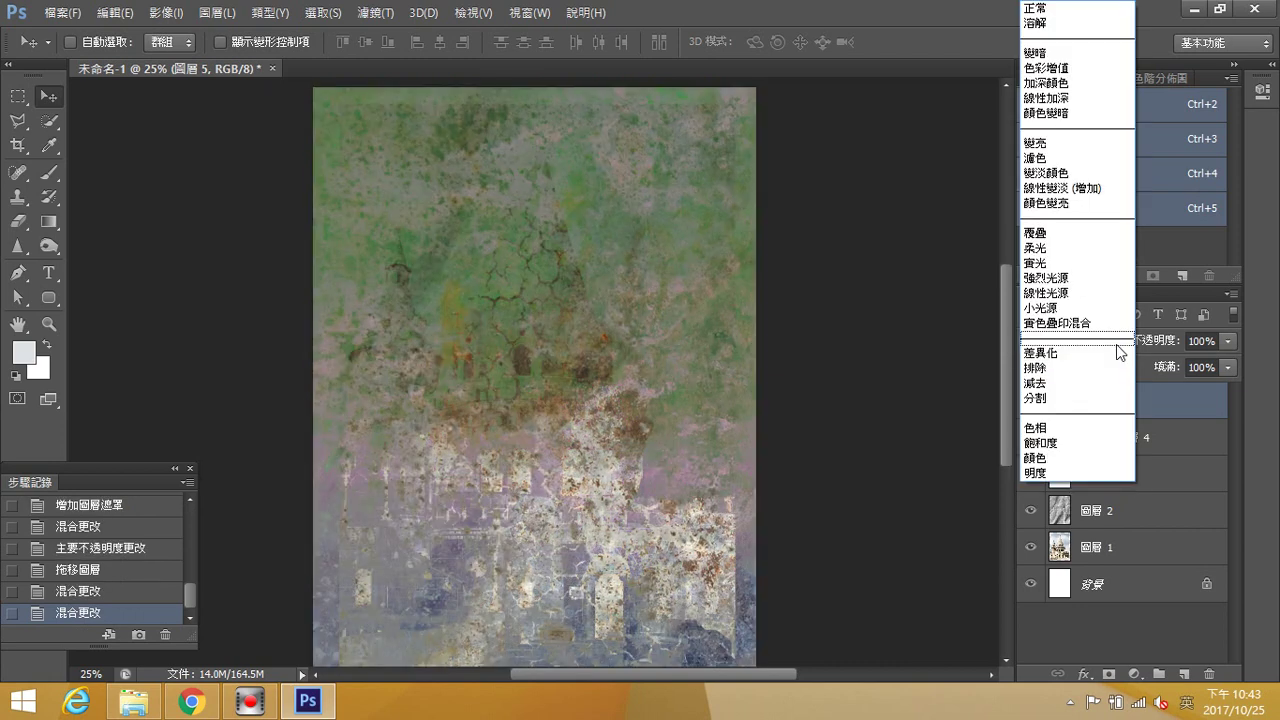
{"action": "left_click", "coordinate": [1080, 398]}
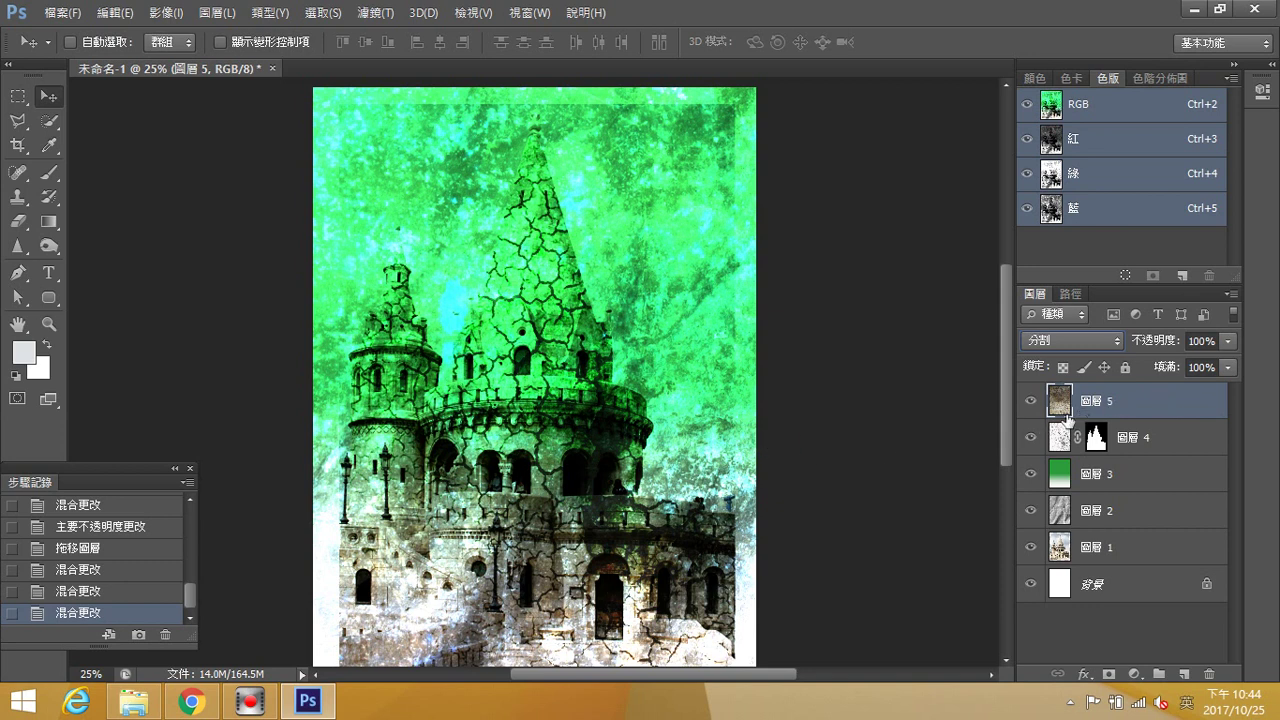
{"action": "left_click", "coordinate": [1228, 342]}
{"action": "left_click_drag", "start_coordinate": [1231, 360], "coordinate": [1162, 366]}
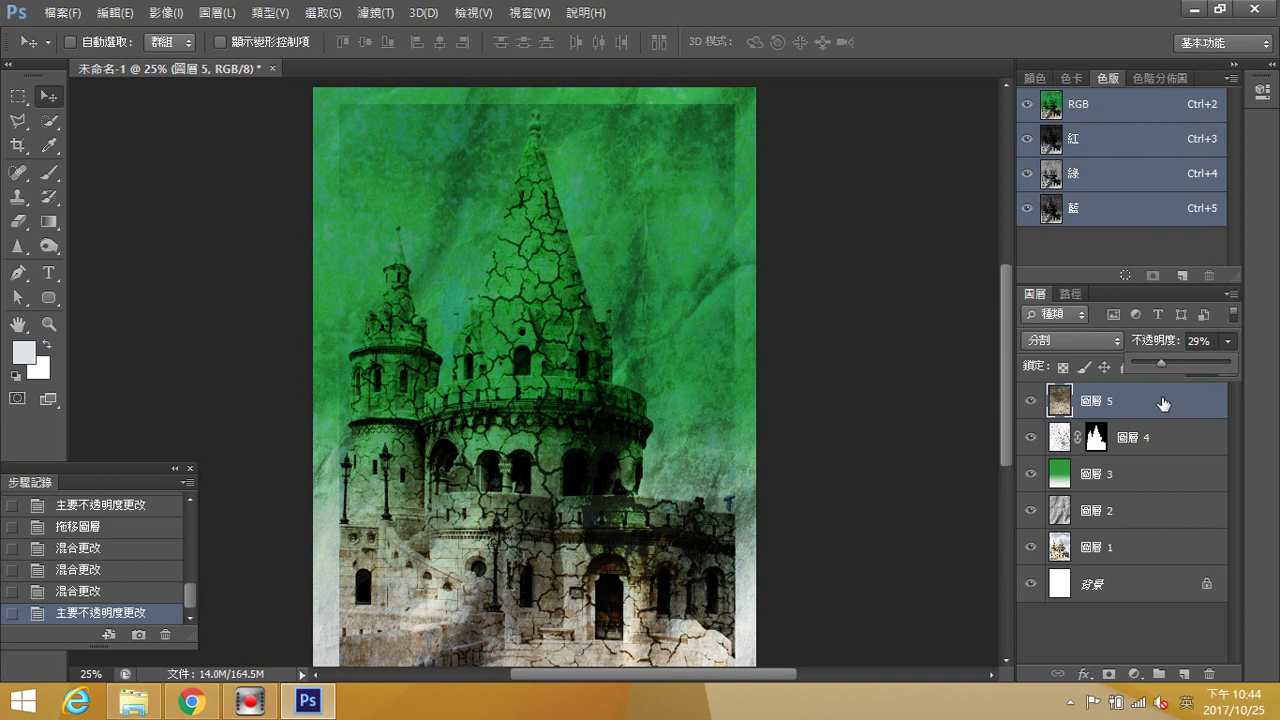
{"action": "scroll", "coordinate": [866, 383], "scroll_direction": "down", "scroll_amount": 2}
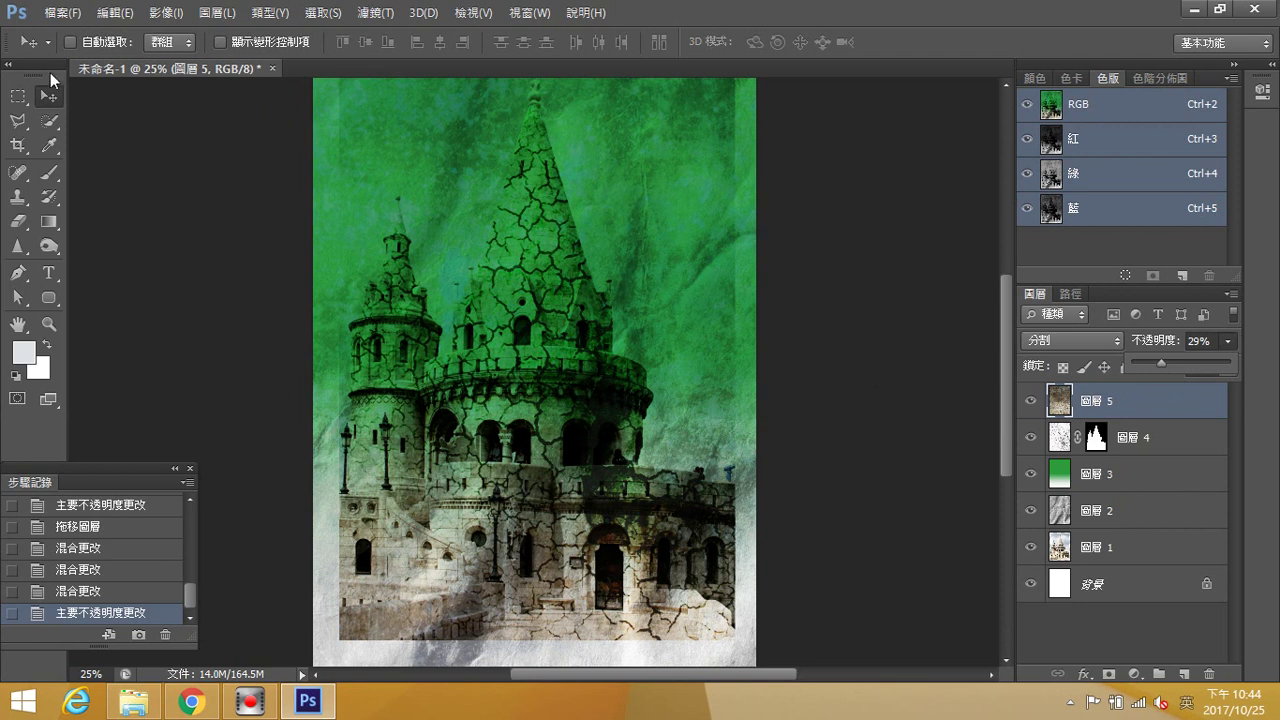
Open the picture frame image 相框.jpg.
{"action": "left_click", "coordinate": [56, 14]}
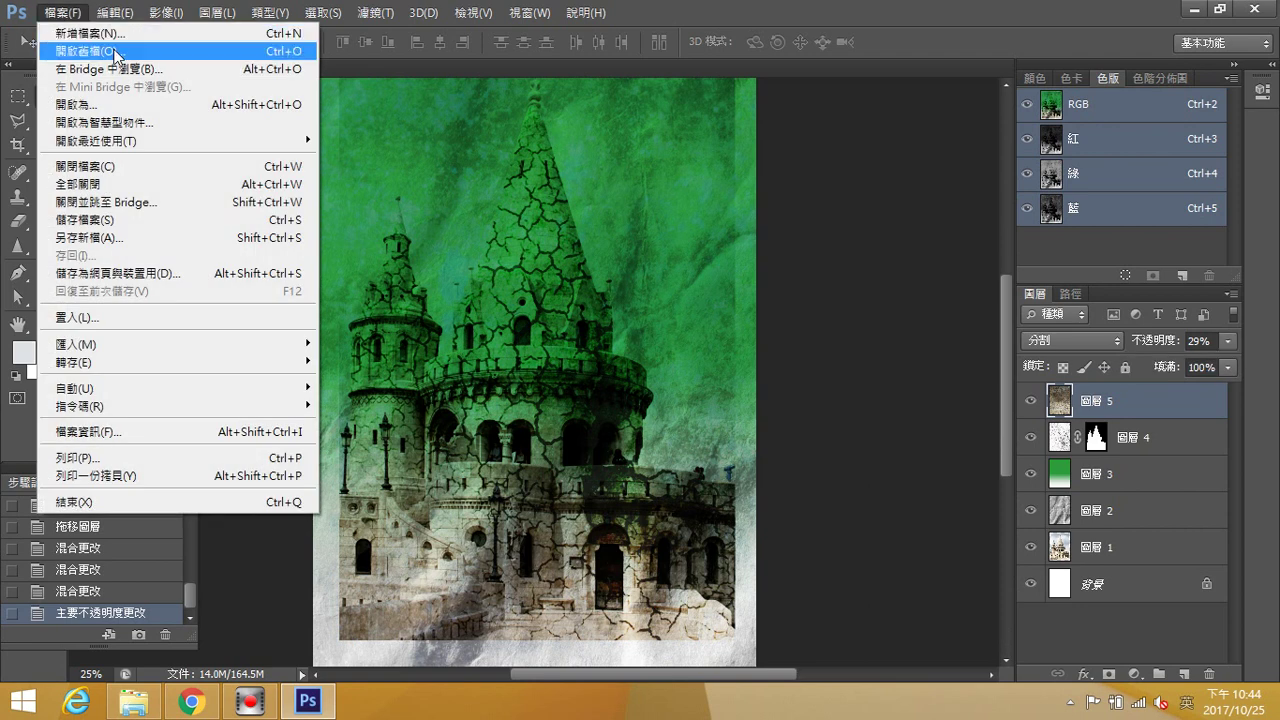
{"action": "left_click", "coordinate": [116, 51]}
{"action": "left_click", "coordinate": [737, 194]}
{"action": "left_click", "coordinate": [772, 560]}
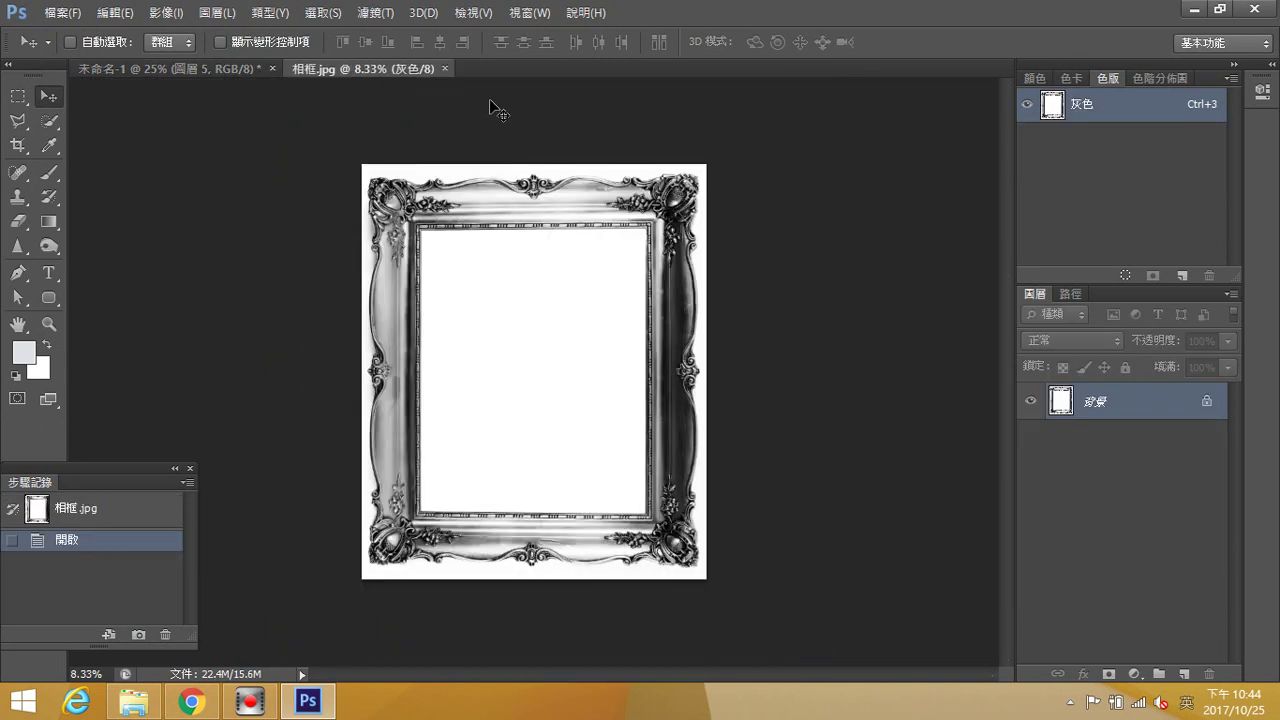
Arrange both documents side by side, copy the picture frame into the castle composition, and close 相框.jpg.
{"action": "left_click", "coordinate": [521, 16]}
{"action": "mouse_move", "coordinate": [600, 33]}
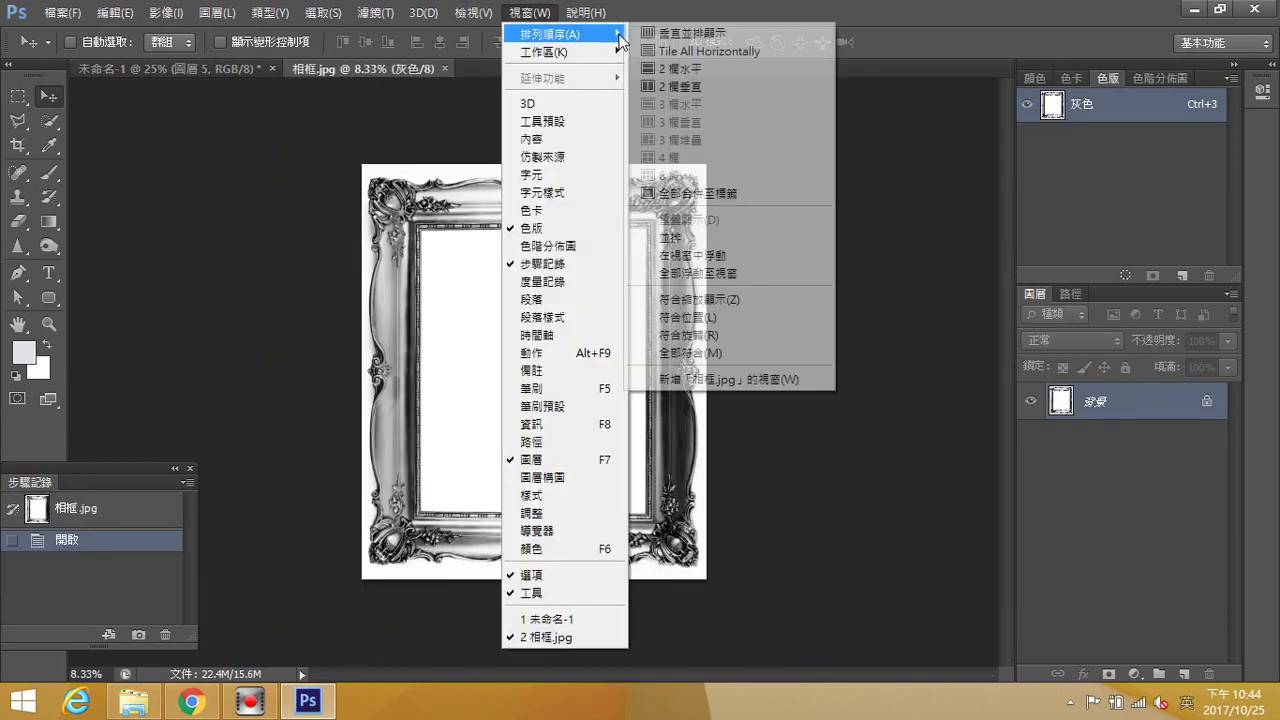
{"action": "left_click", "coordinate": [703, 88]}
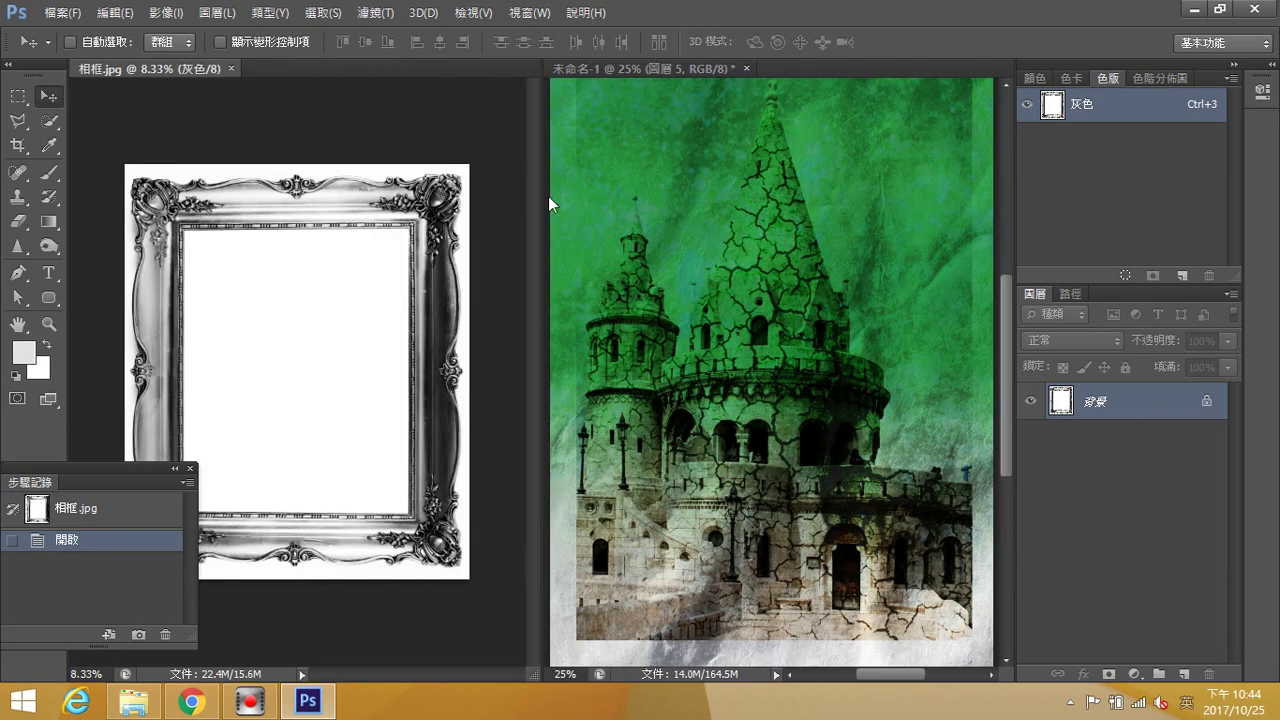
{"action": "left_click_drag", "start_coordinate": [1128, 405], "coordinate": [722, 360]}
{"action": "left_click", "coordinate": [231, 68]}
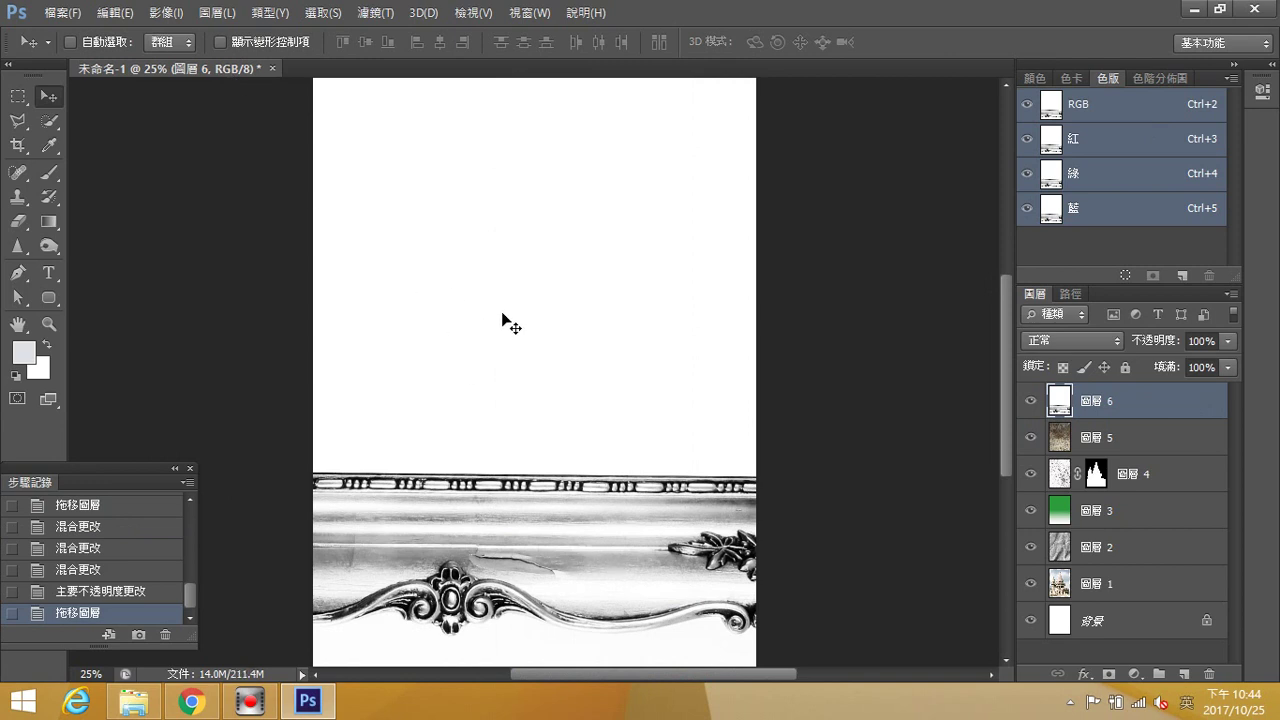
Scale the frame layer down to about 49.64% width and 55.85% height and position it over the castle image.
{"action": "key", "text": "ctrl+minus"}
{"action": "key", "text": "ctrl+minus"}
{"action": "key", "text": "ctrl+minus"}
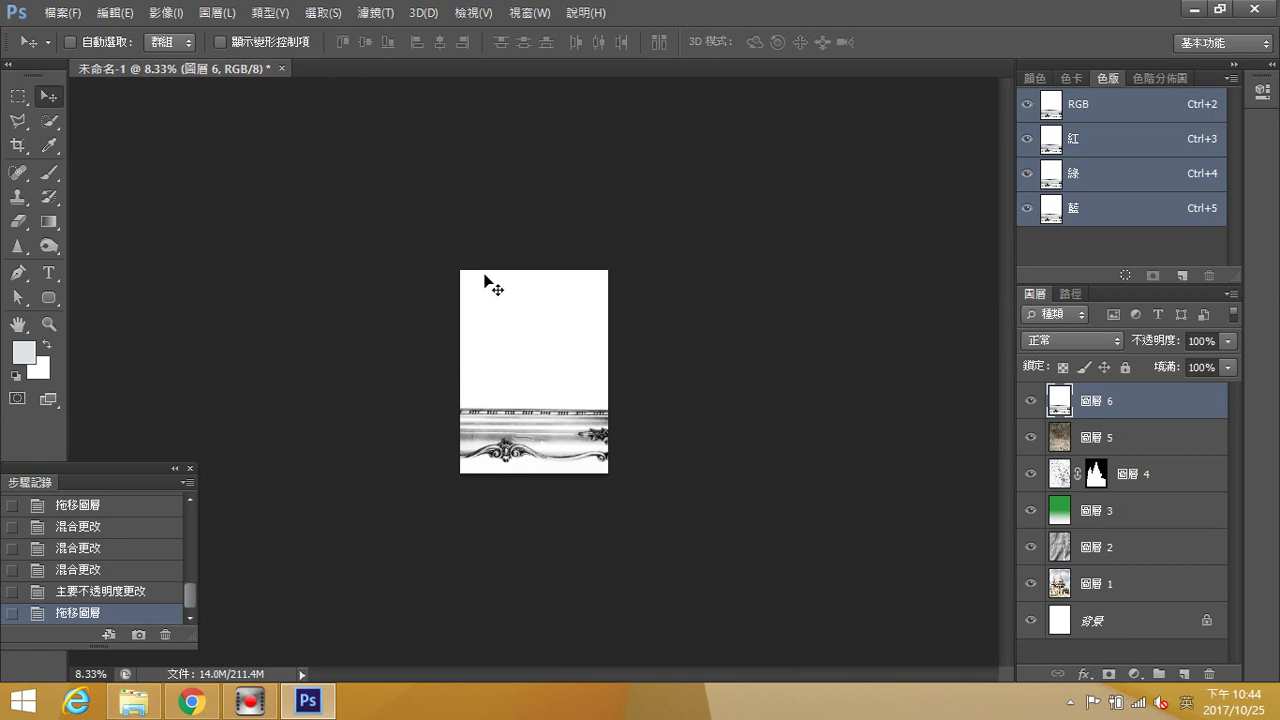
{"action": "left_click", "coordinate": [115, 13]}
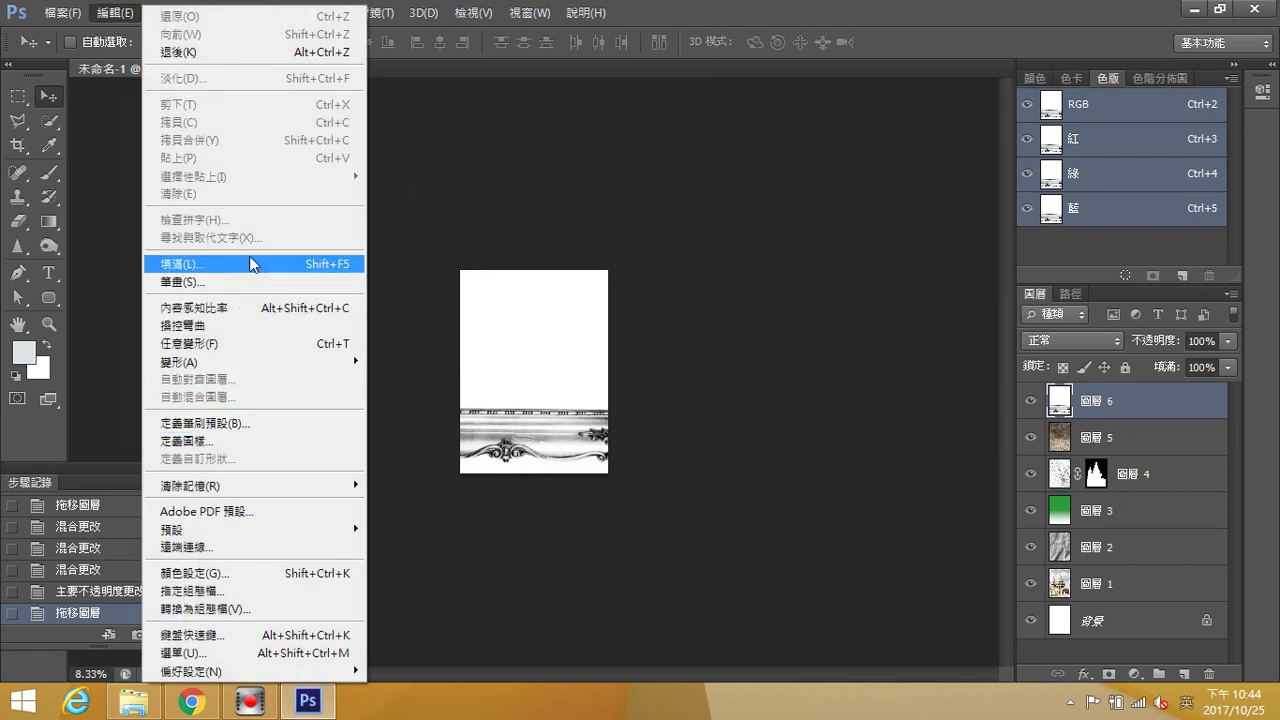
{"action": "mouse_move", "coordinate": [271, 364]}
{"action": "left_click", "coordinate": [428, 388]}
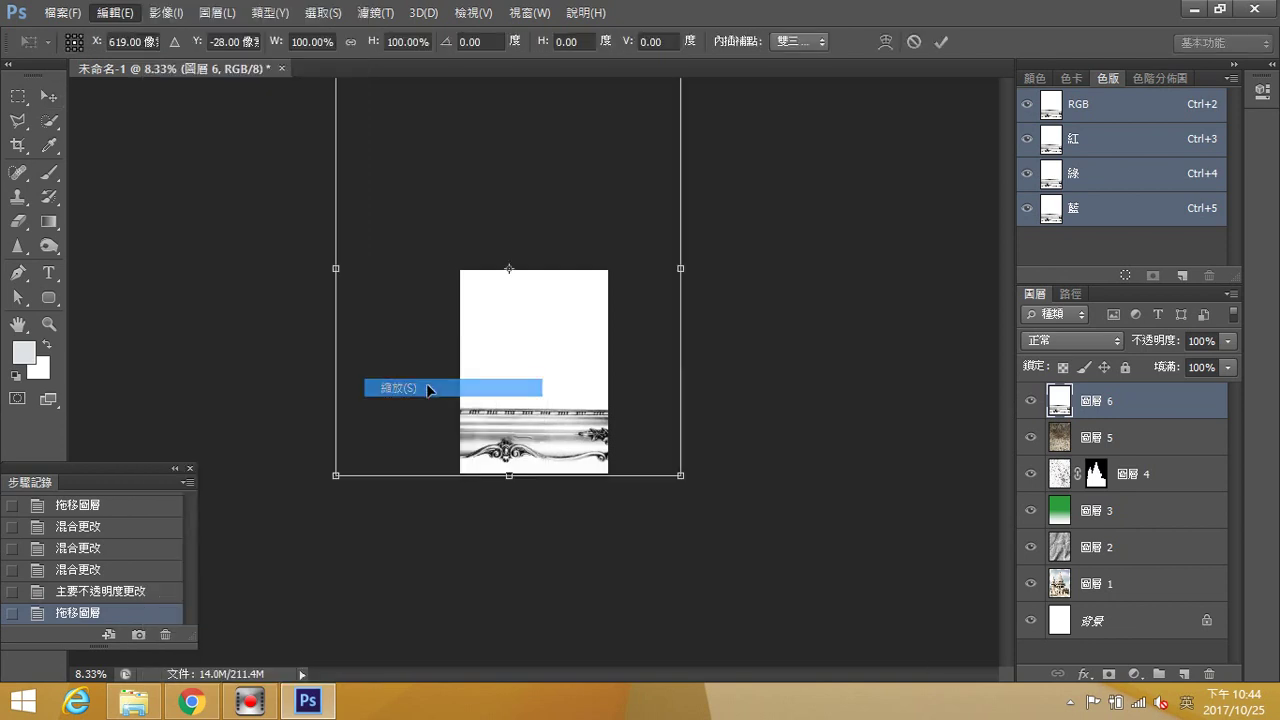
{"action": "left_click_drag", "start_coordinate": [683, 482], "coordinate": [434, 237]}
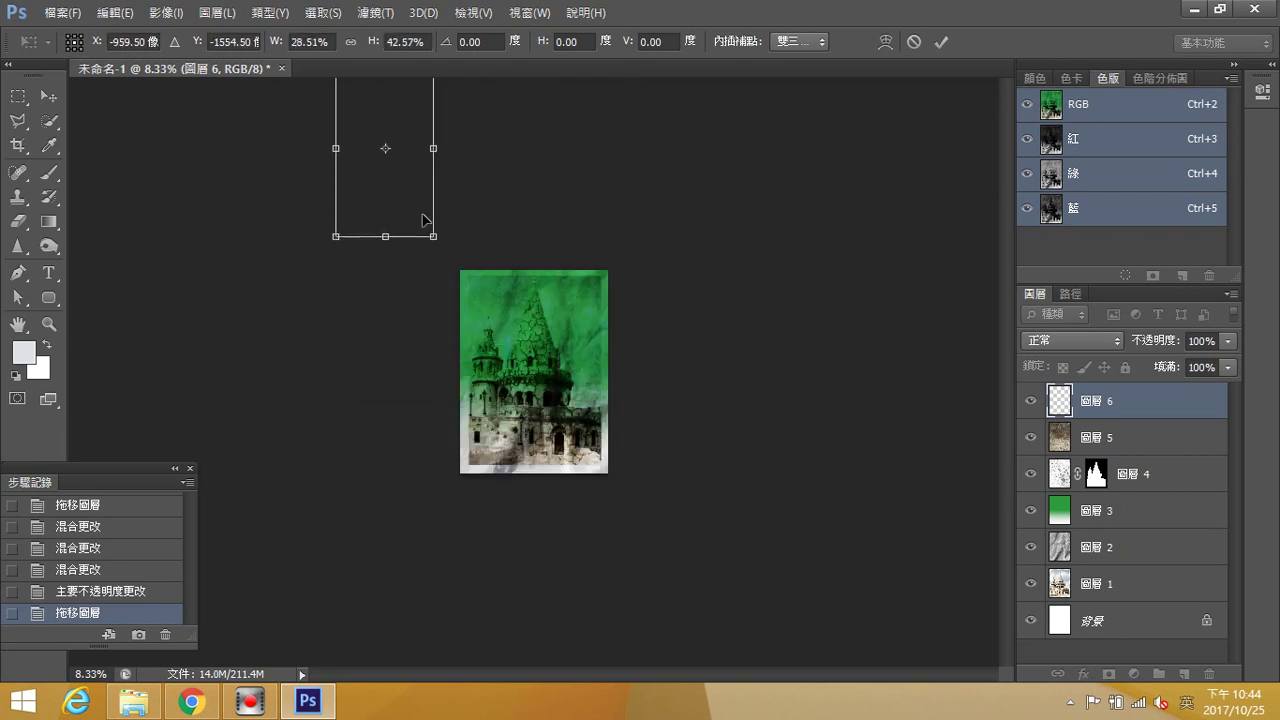
{"action": "left_click_drag", "start_coordinate": [398, 123], "coordinate": [504, 303]}
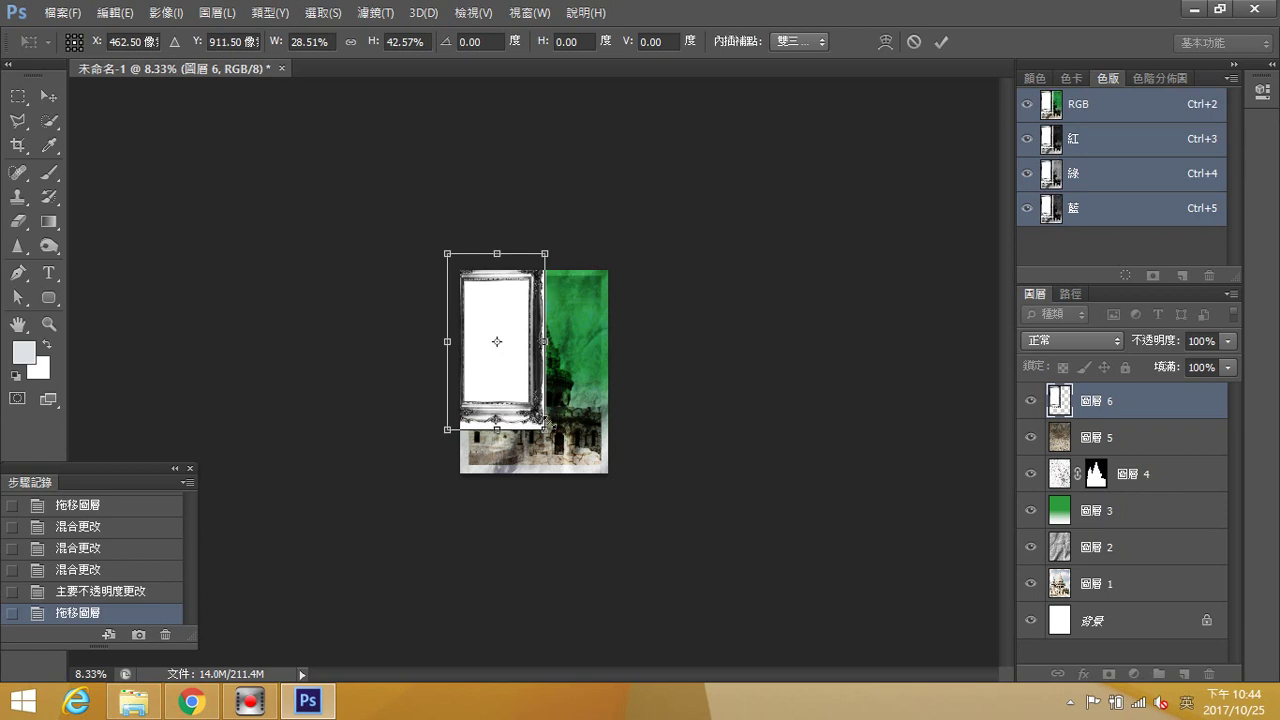
{"action": "left_click_drag", "start_coordinate": [545, 431], "coordinate": [620, 486]}
Stretch the frame layer to about 50.45% width and 60.25% height so its border fits the canvas, and apply the transformation.
{"action": "key", "text": "ctrl+plus"}
{"action": "key", "text": "ctrl+plus"}
{"action": "key", "text": "ctrl+plus"}
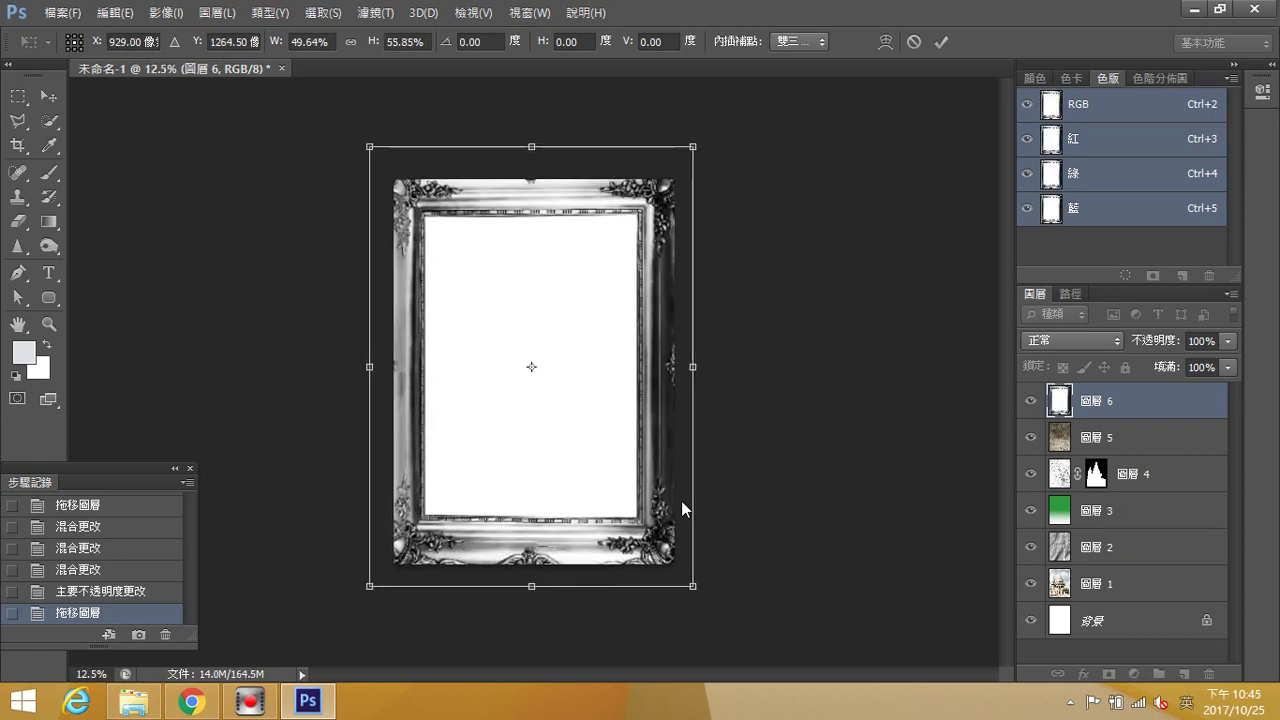
{"action": "key", "text": "ctrl+minus"}
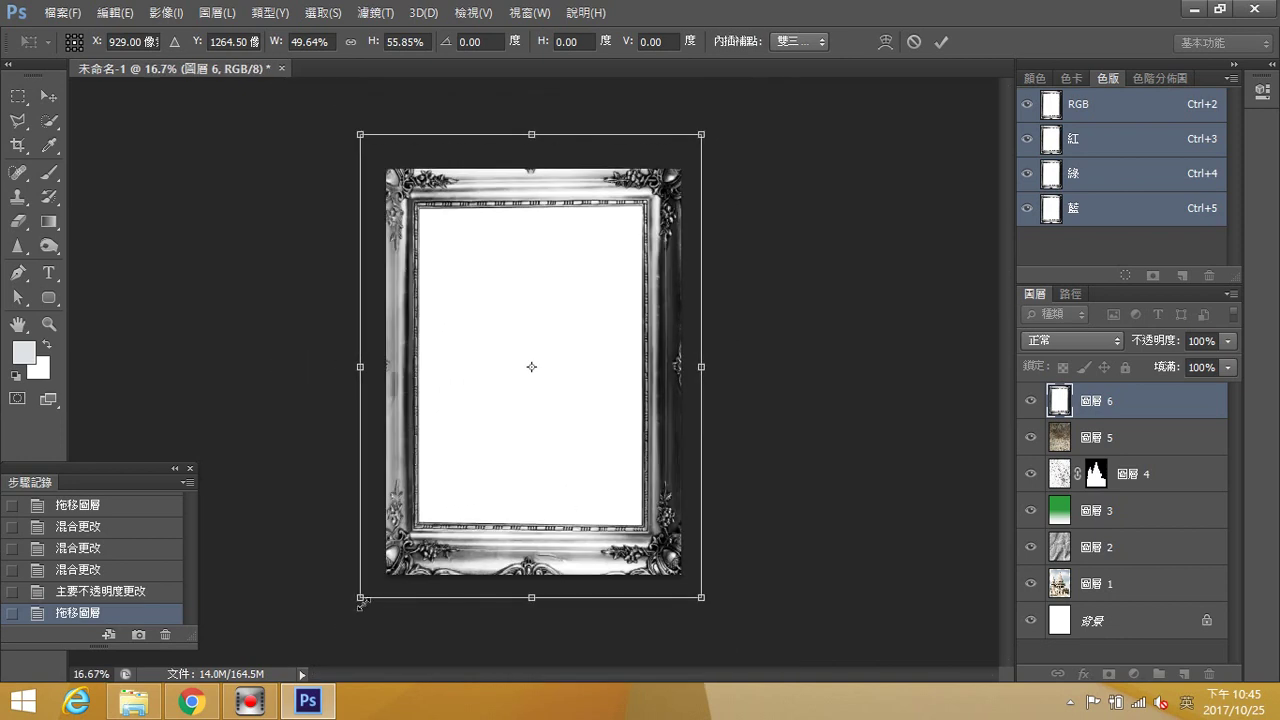
{"action": "left_click_drag", "start_coordinate": [360, 597], "coordinate": [360, 620]}
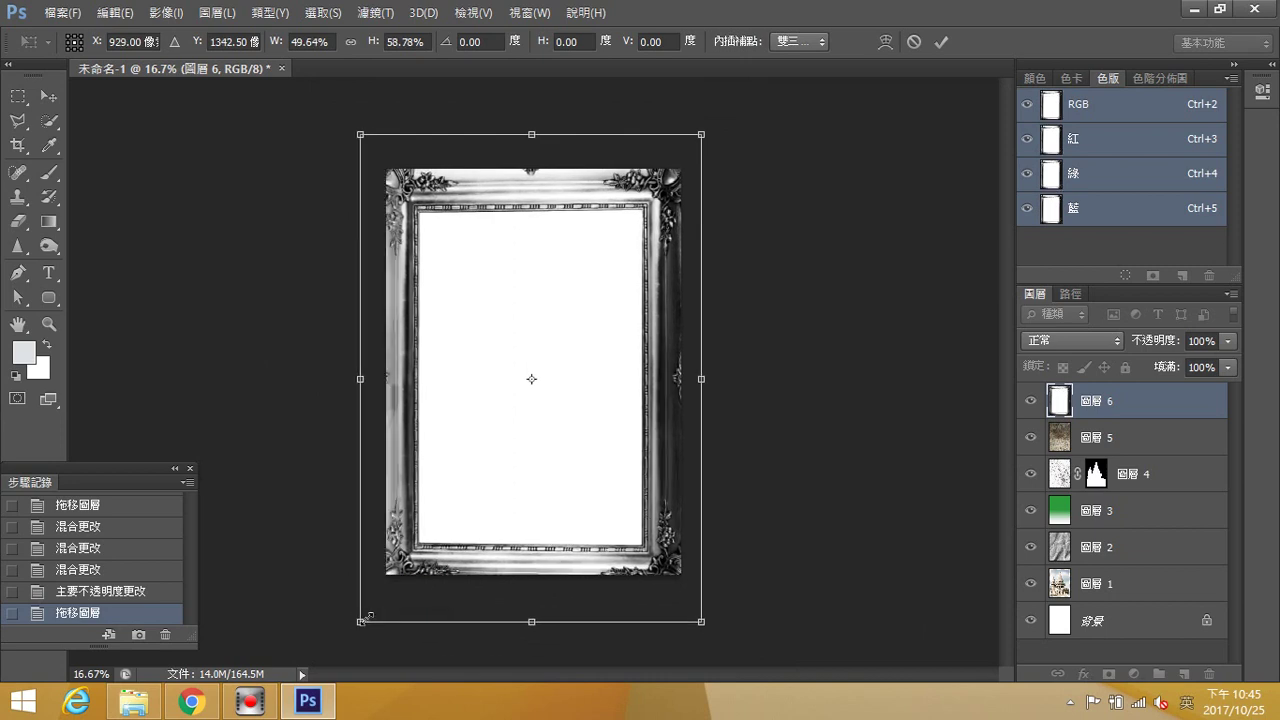
{"action": "left_click_drag", "start_coordinate": [702, 379], "coordinate": [709, 380]}
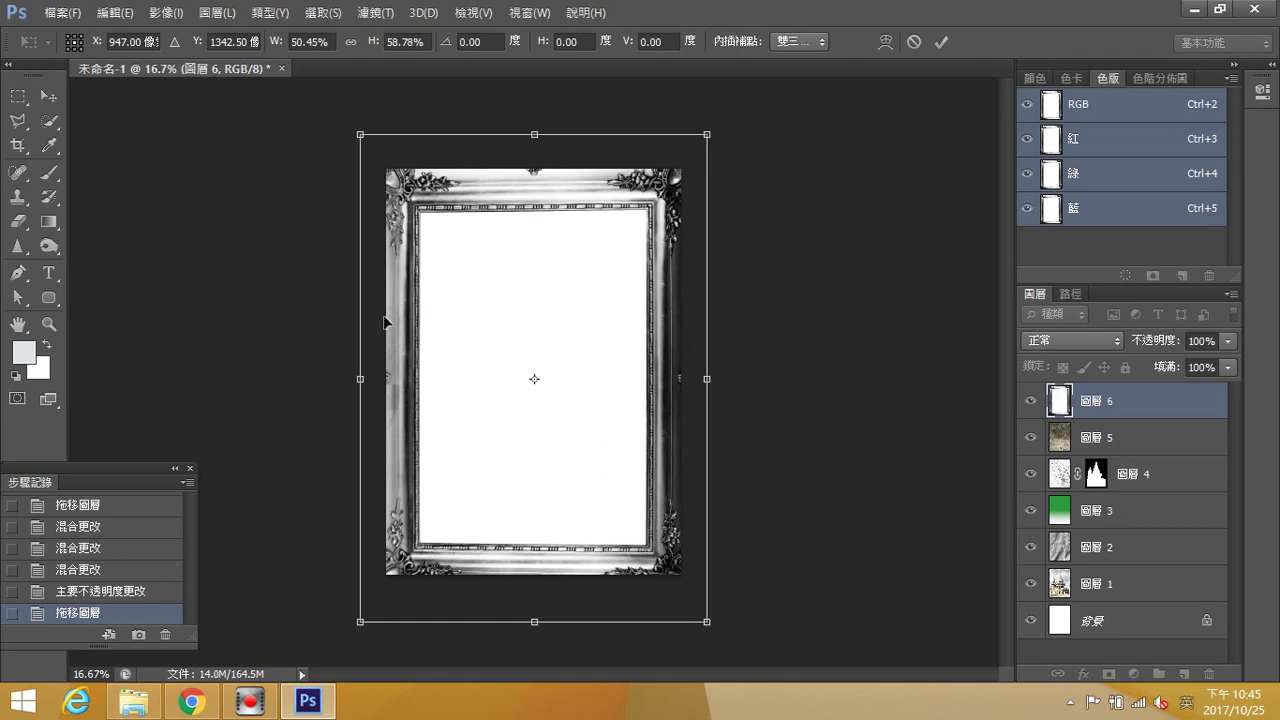
{"action": "left_click_drag", "start_coordinate": [537, 136], "coordinate": [540, 123]}
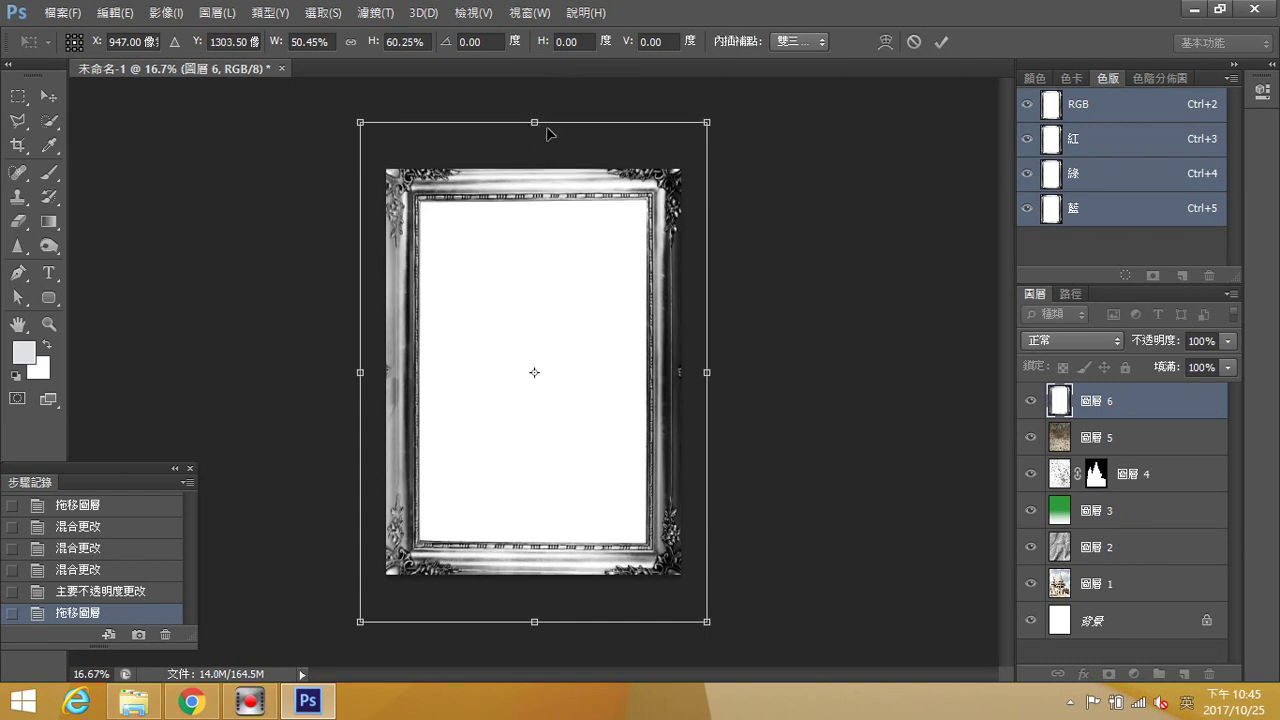
{"action": "left_click", "coordinate": [941, 45]}
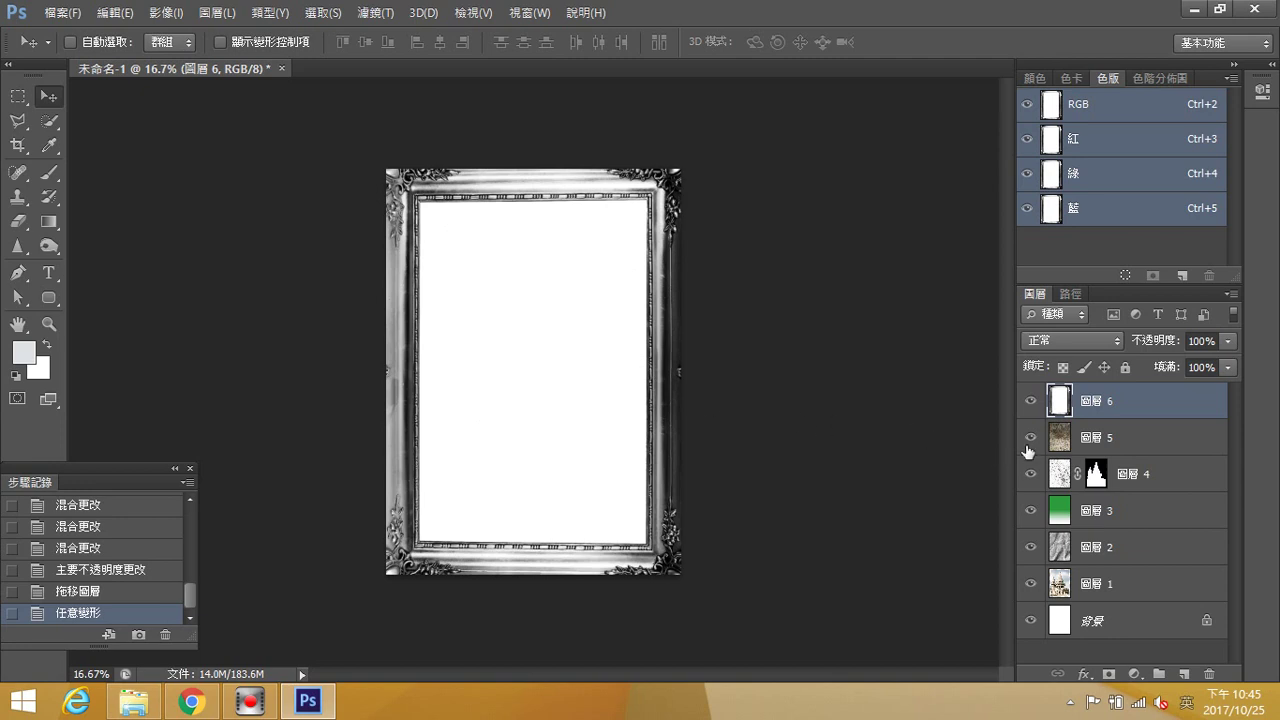
Try adjusting the 此圖層 white limit in the blending options of 圖層 6, restoring it to 255.
{"action": "right_click", "coordinate": [1108, 402]}
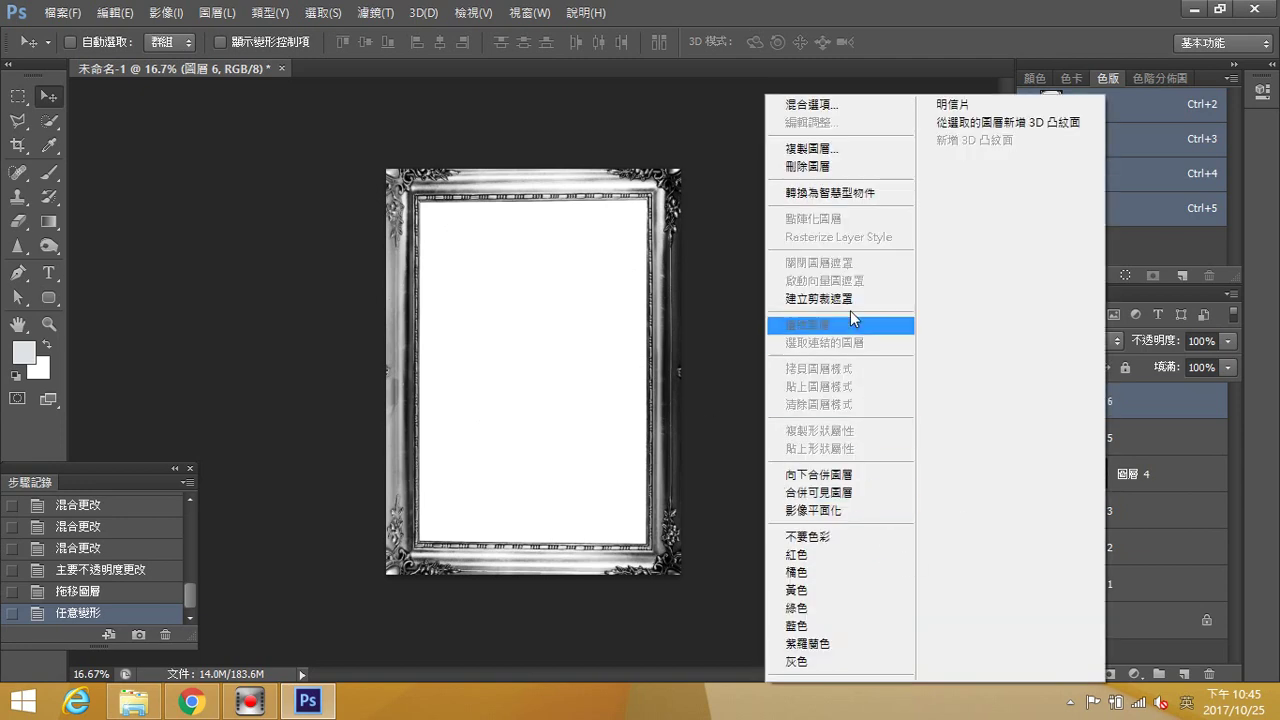
{"action": "left_click", "coordinate": [845, 106]}
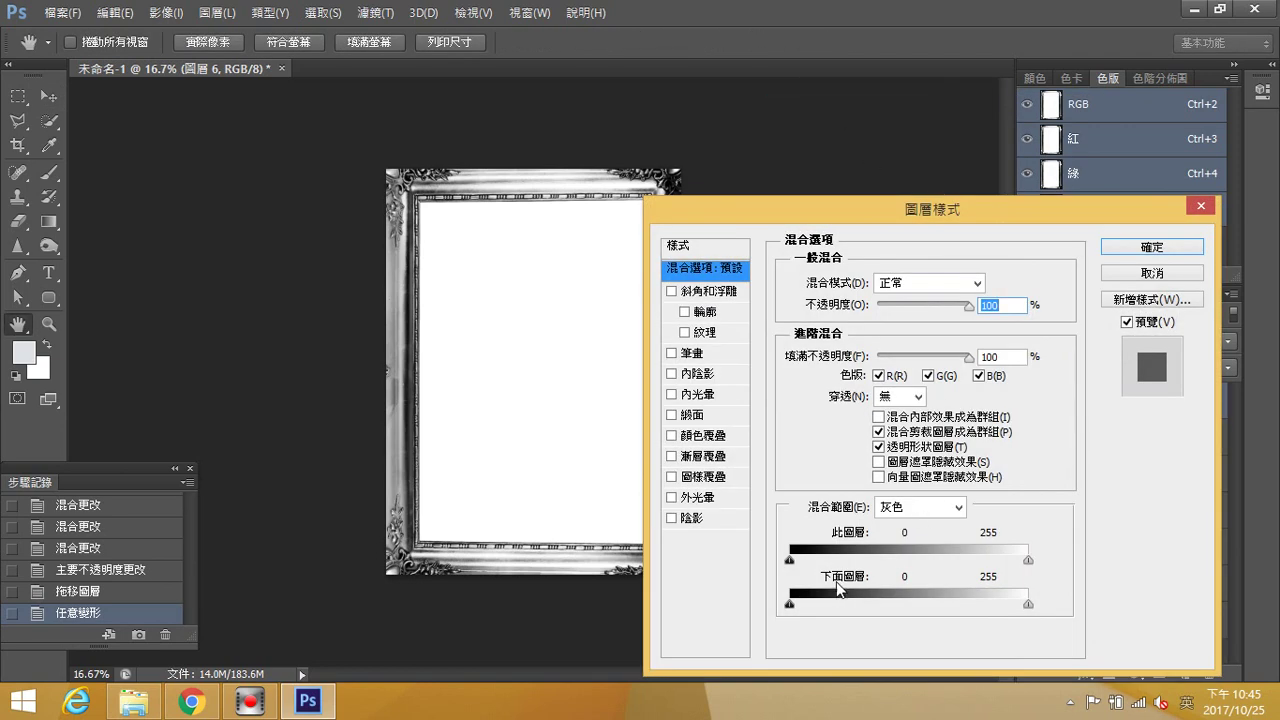
{"action": "left_click_drag", "start_coordinate": [990, 568], "coordinate": [1030, 567]}
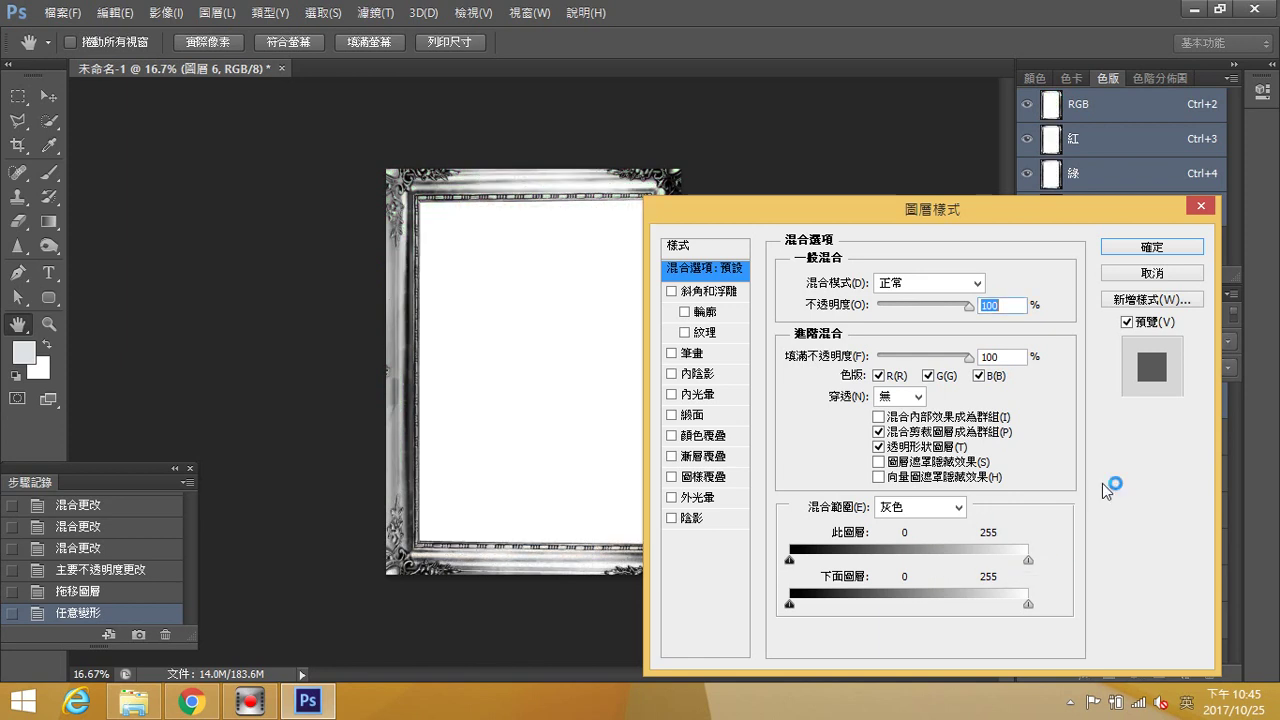
{"action": "left_click", "coordinate": [1180, 252]}
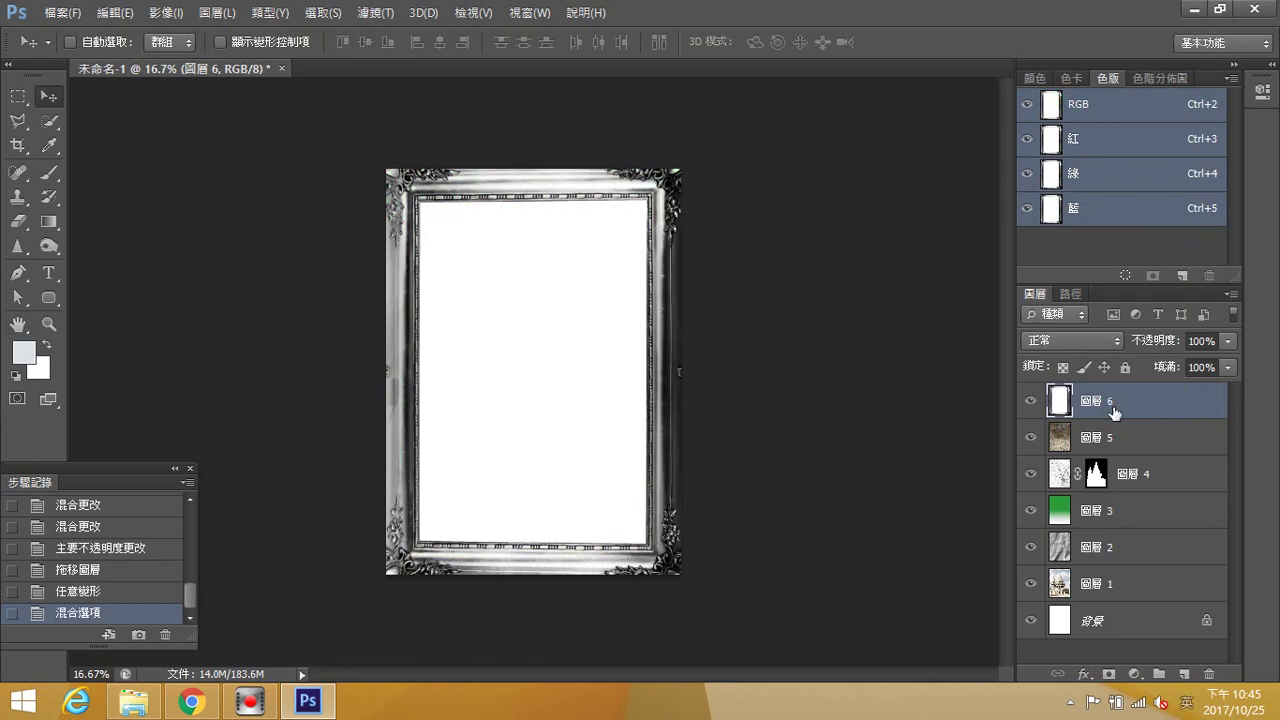
Set the blend mode of the frame layer 圖層 6 to 加深顏色 and check the result up close.
{"action": "left_click", "coordinate": [1116, 341]}
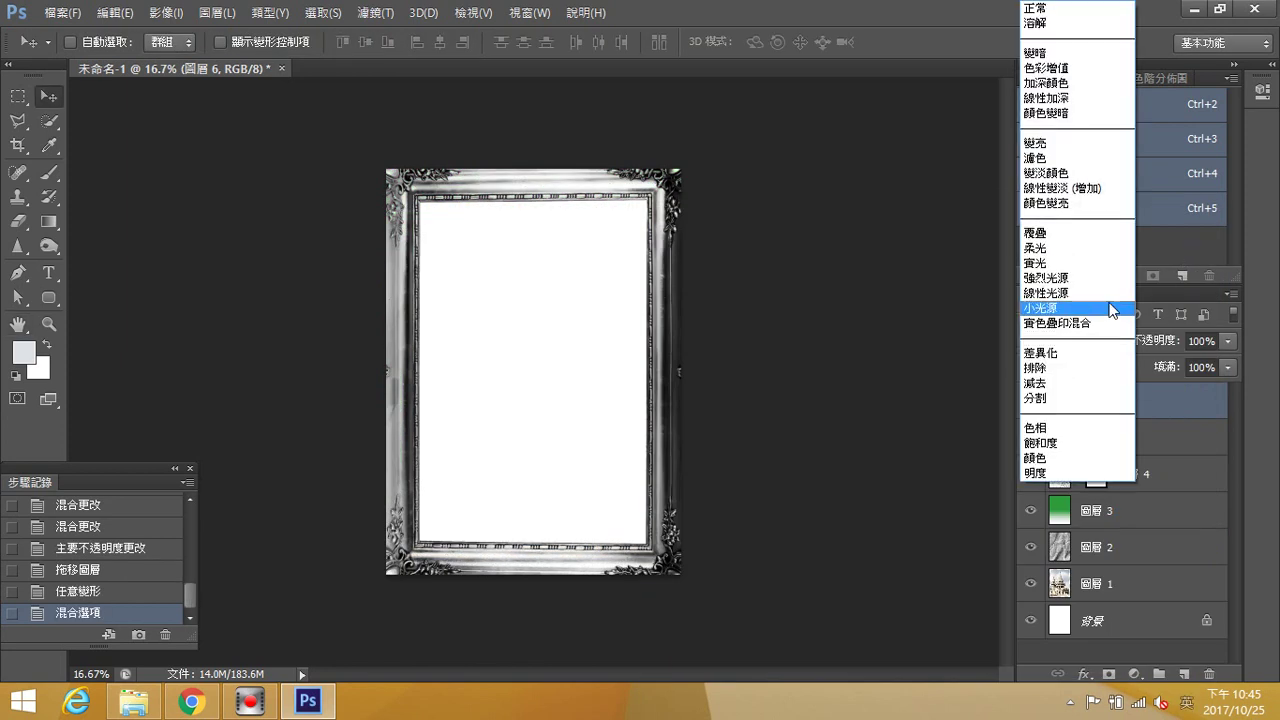
{"action": "left_click", "coordinate": [1083, 84]}
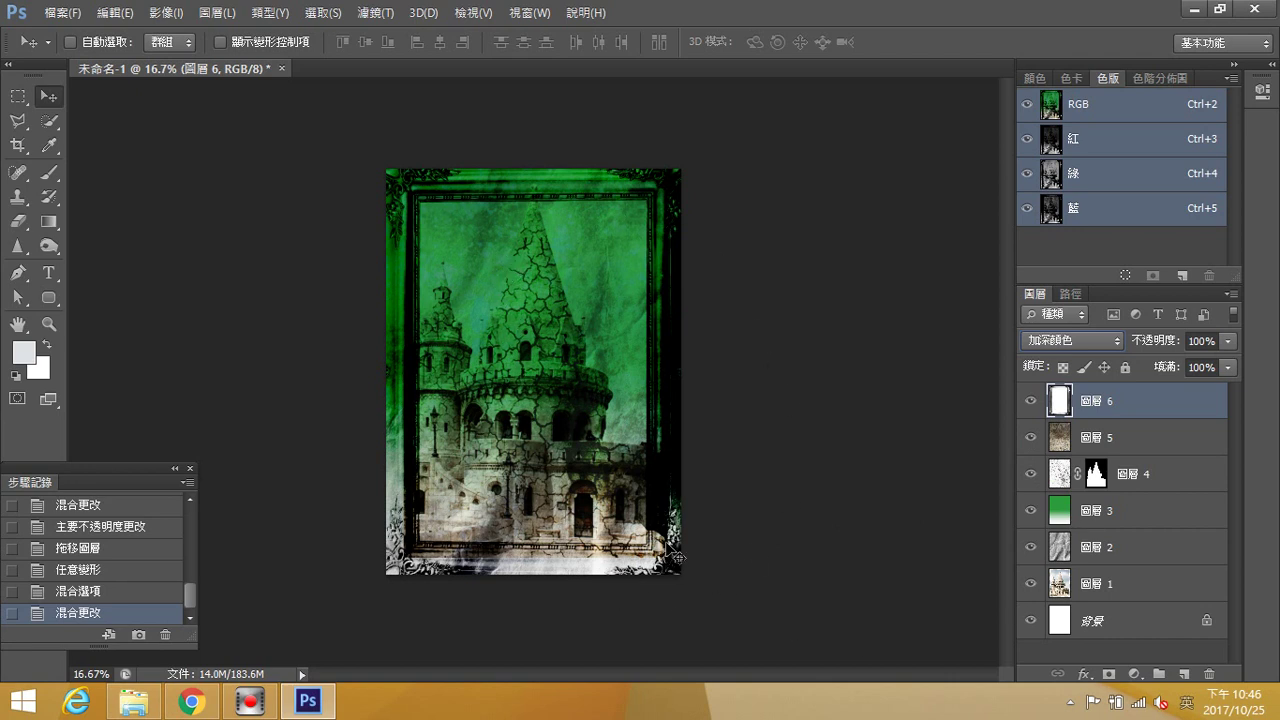
{"action": "key", "text": "ctrl+plus"}
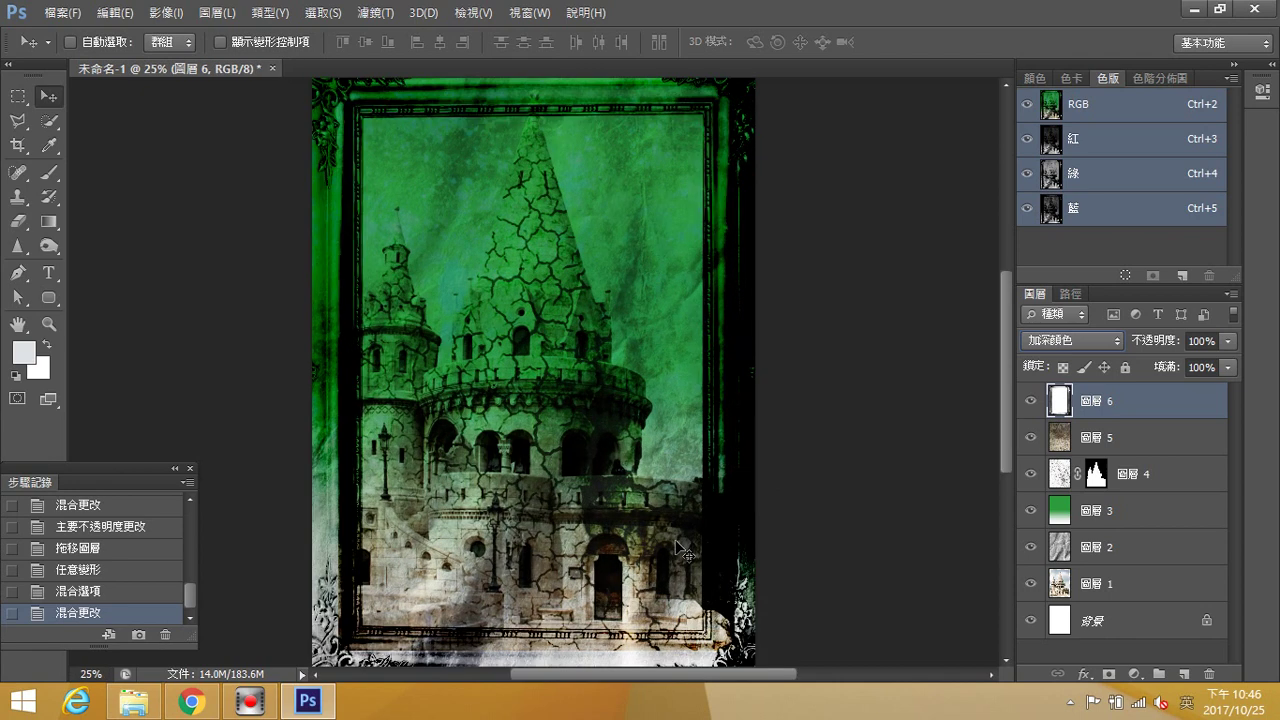
{"action": "key", "text": "ctrl+minus"}
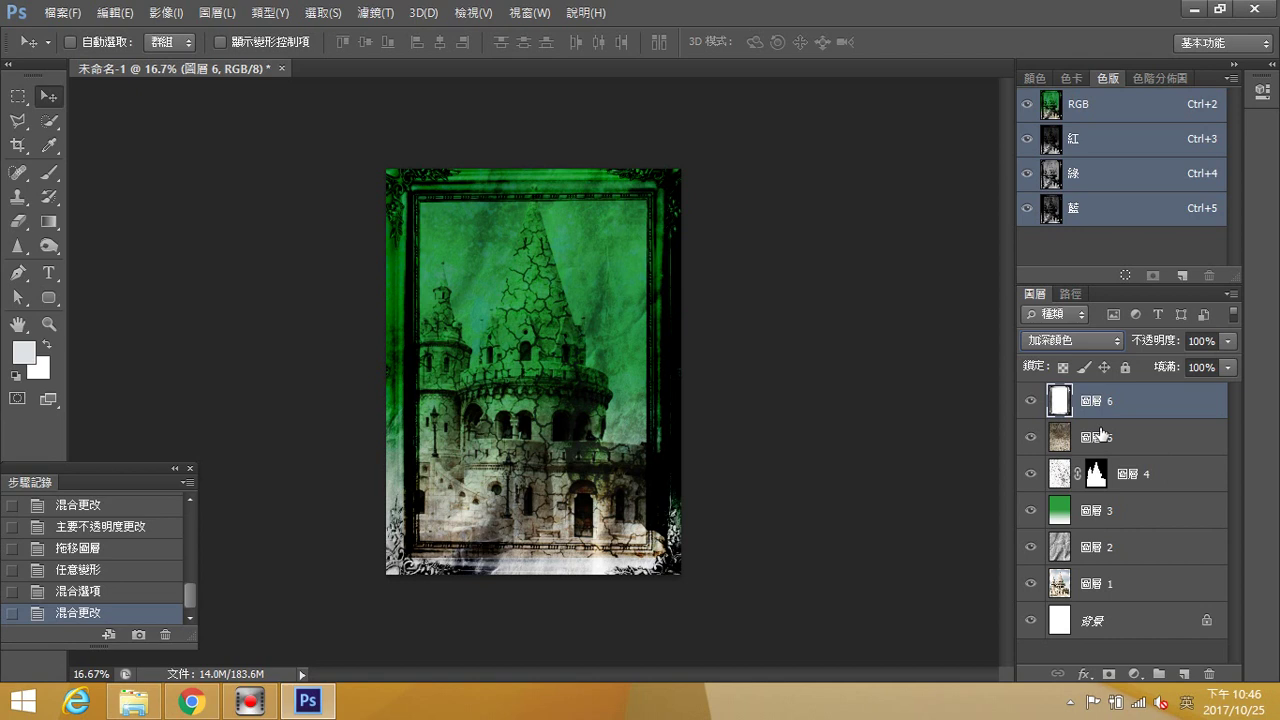
Stamp all visible layers into a new merged layer on top and hide every layer beneath it.
{"action": "key", "text": "ctrl+shift+alt+e"}
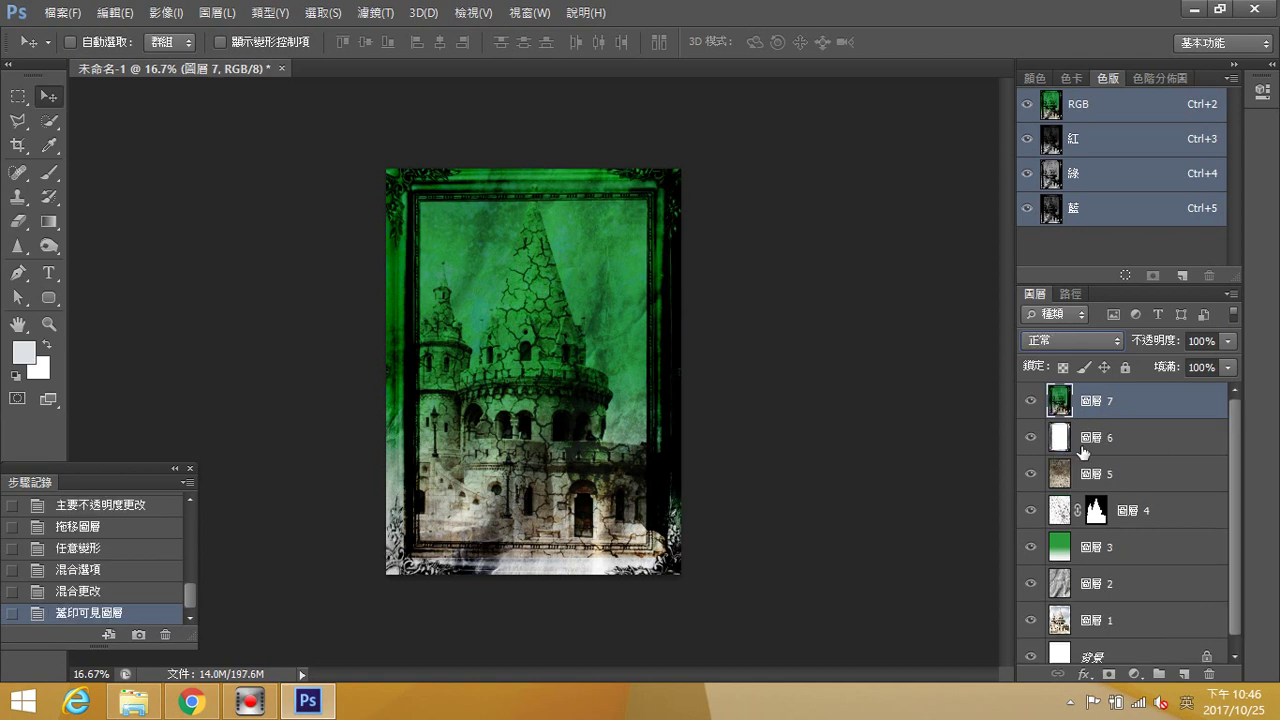
{"action": "left_click_drag", "start_coordinate": [1031, 437], "coordinate": [1033, 660]}
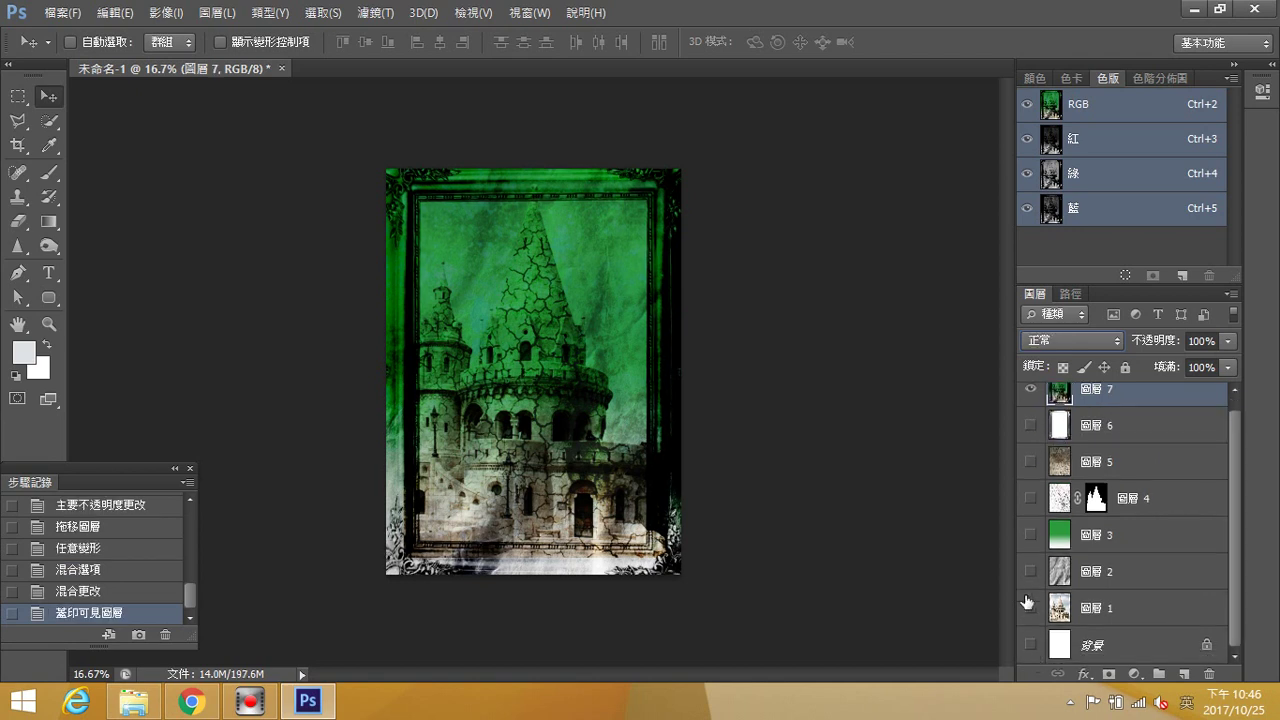
Duplicate the merged layer 圖層 7 and set the copy to 色彩增值 blending at 42% opacity.
{"action": "left_click_drag", "start_coordinate": [1143, 413], "coordinate": [1185, 675]}
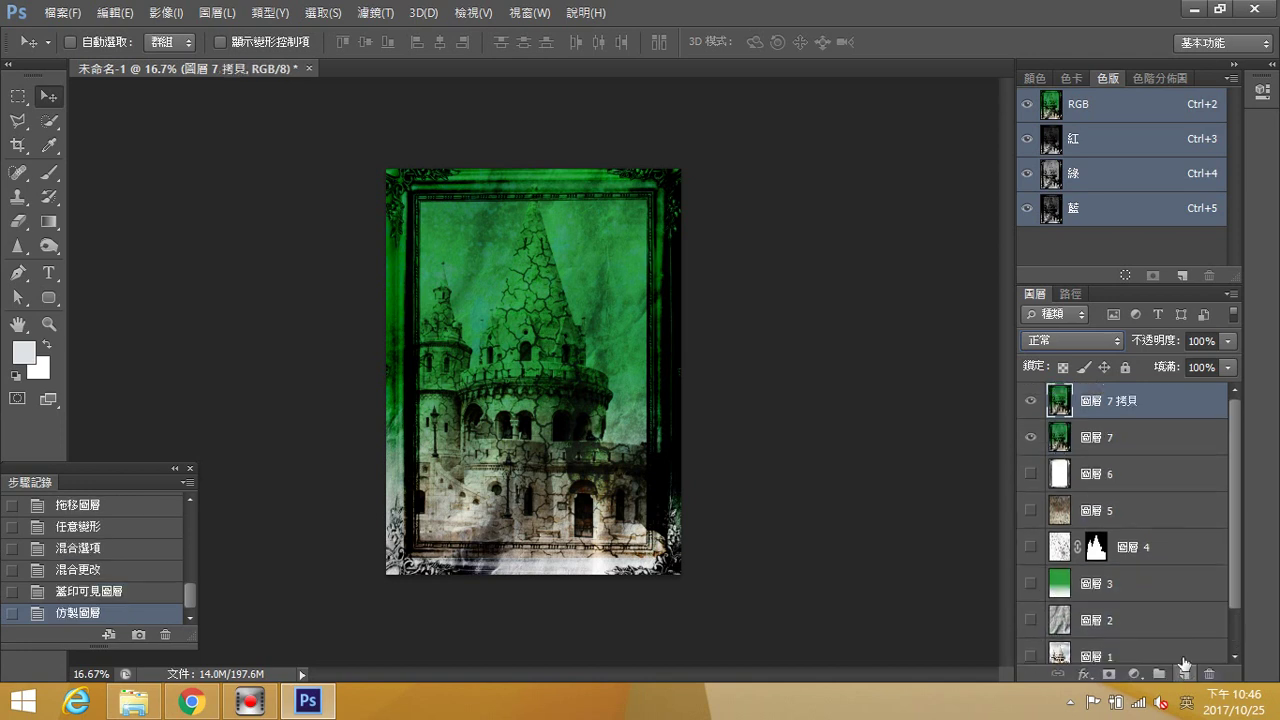
{"action": "left_click", "coordinate": [1117, 341]}
{"action": "left_click", "coordinate": [1100, 68]}
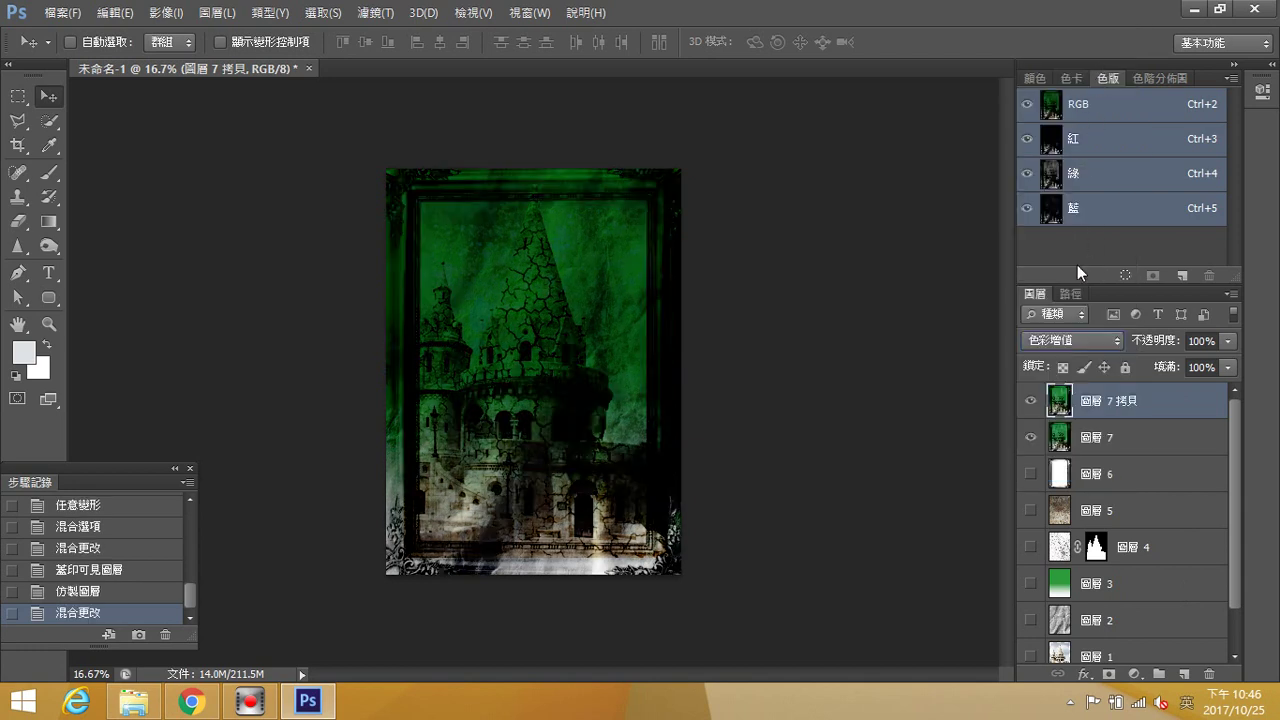
{"action": "left_click", "coordinate": [1227, 342]}
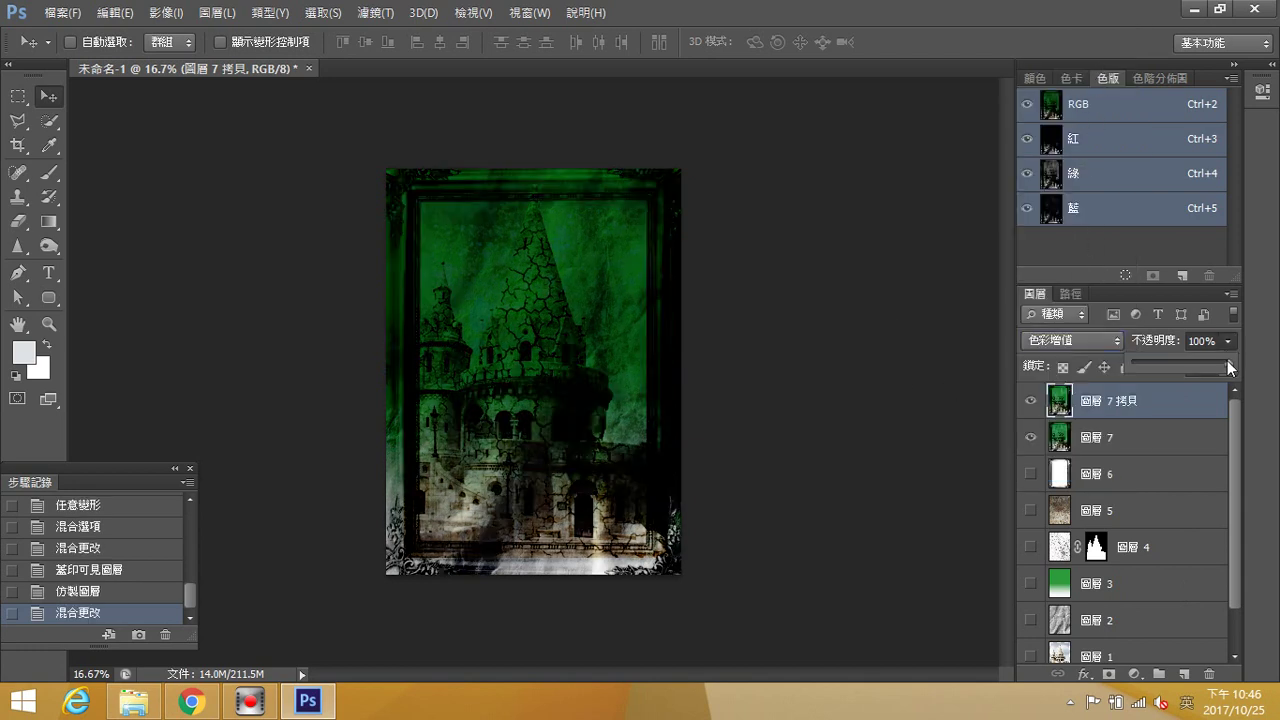
{"action": "left_click_drag", "start_coordinate": [1198, 363], "coordinate": [1173, 355]}
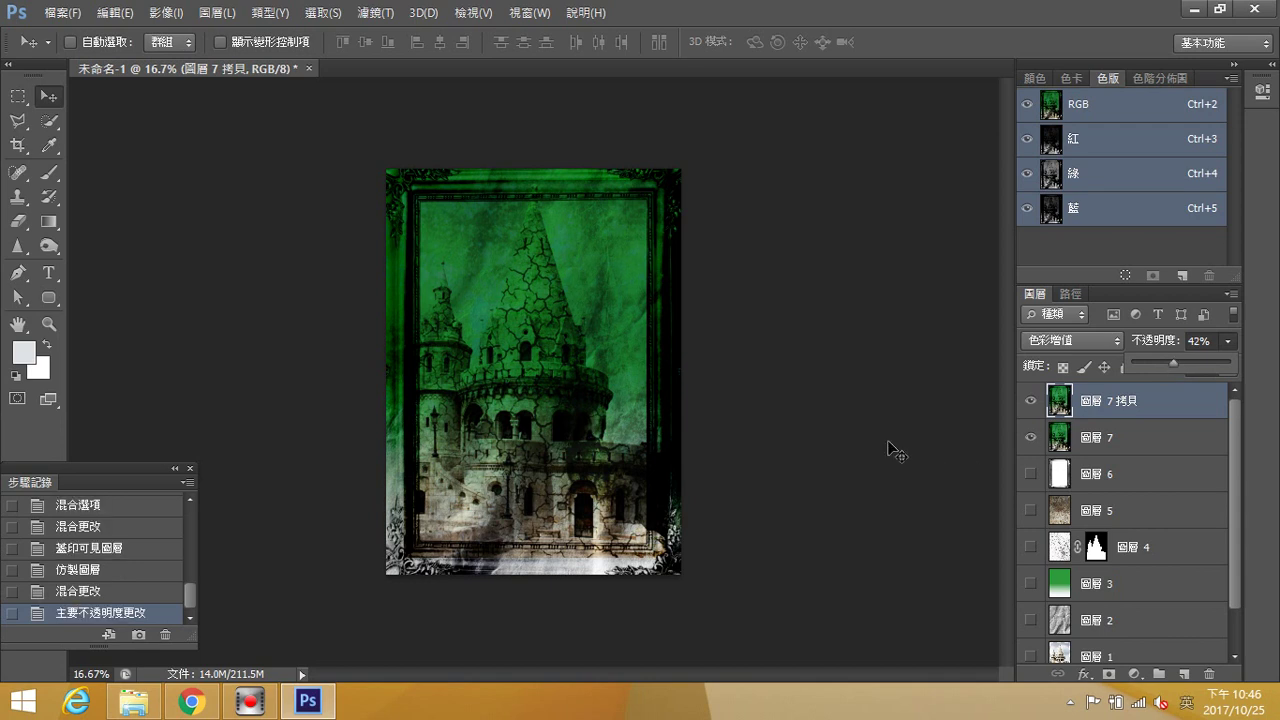